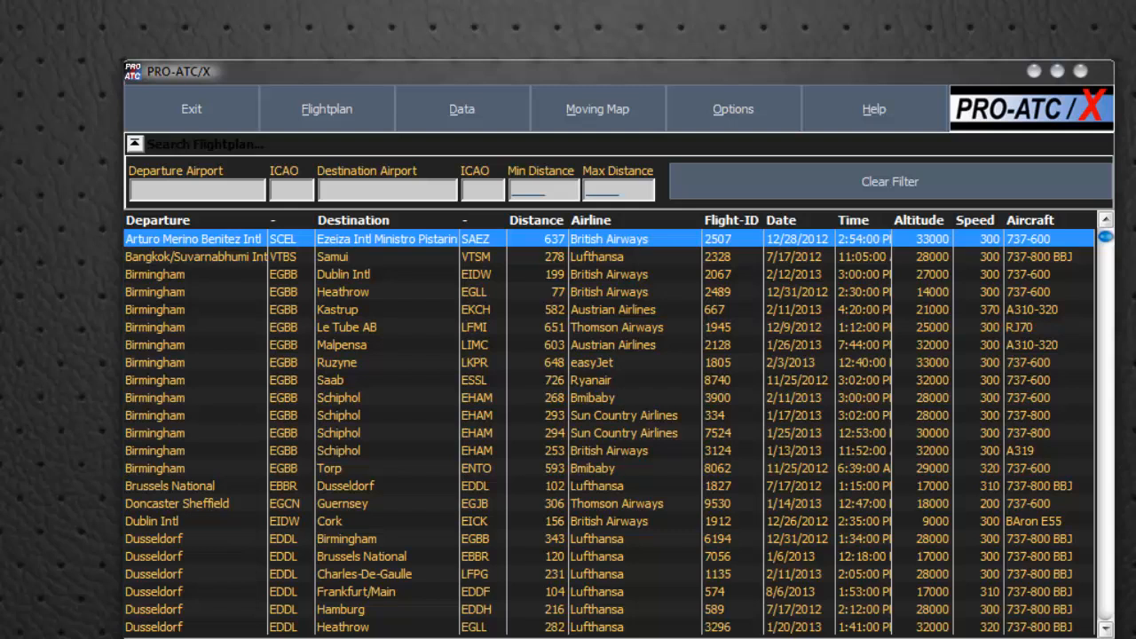
Check the PRO-ATC/X version in the About information and close it
{"action": "left_click", "coordinate": [1039, 125]}
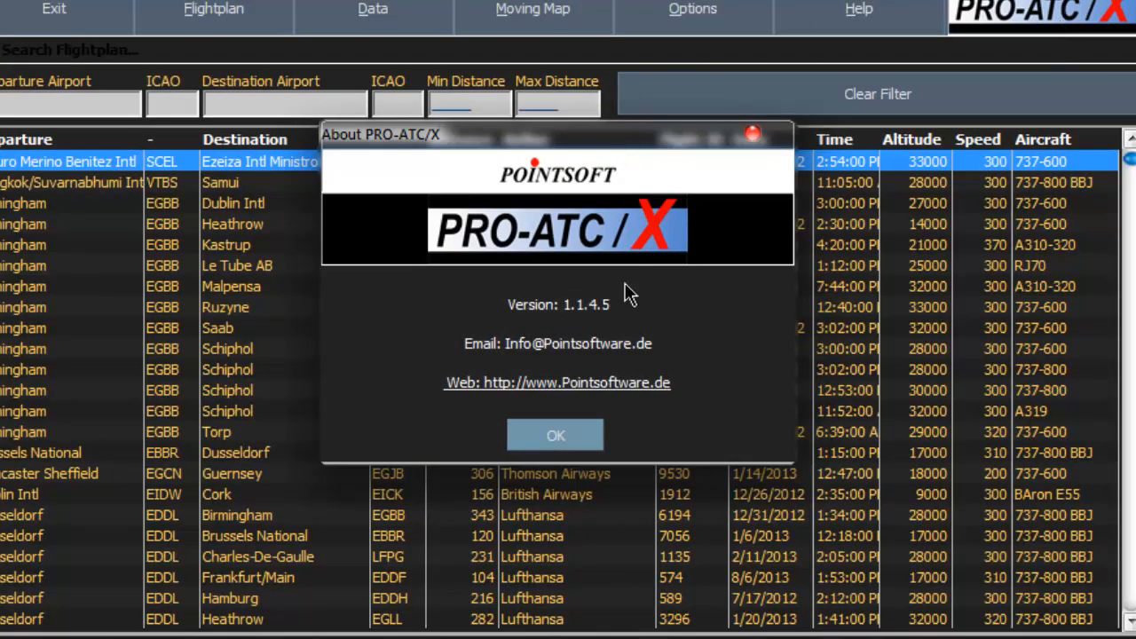
{"action": "left_click", "coordinate": [558, 437]}
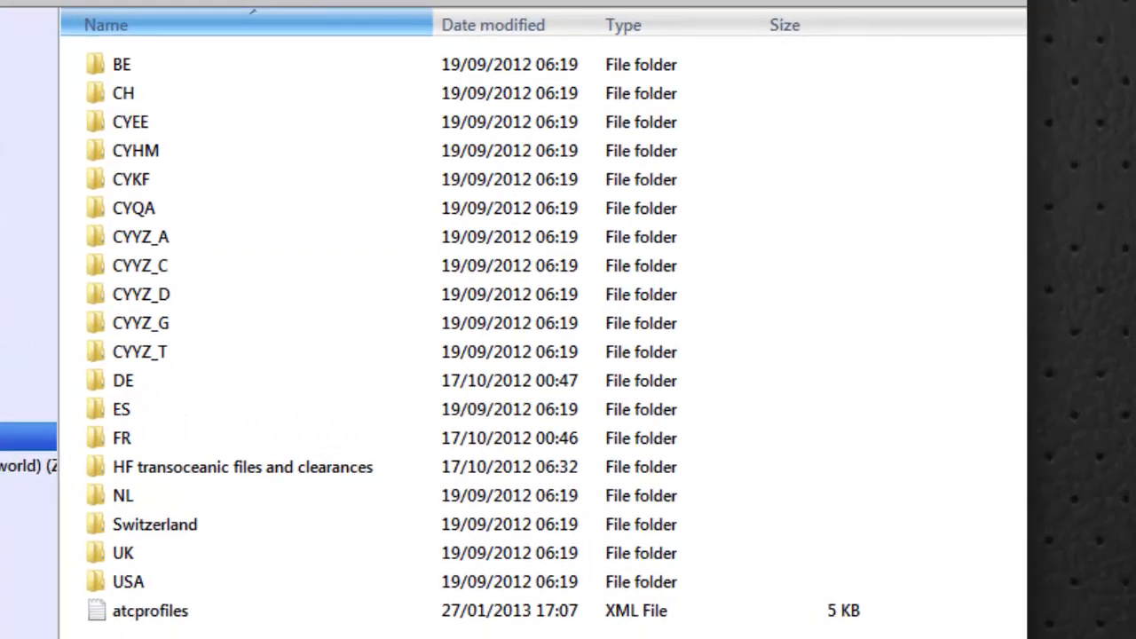
Open the Global folder inside the UK folder of the ATC sound files
{"action": "left_click", "coordinate": [566, 192]}
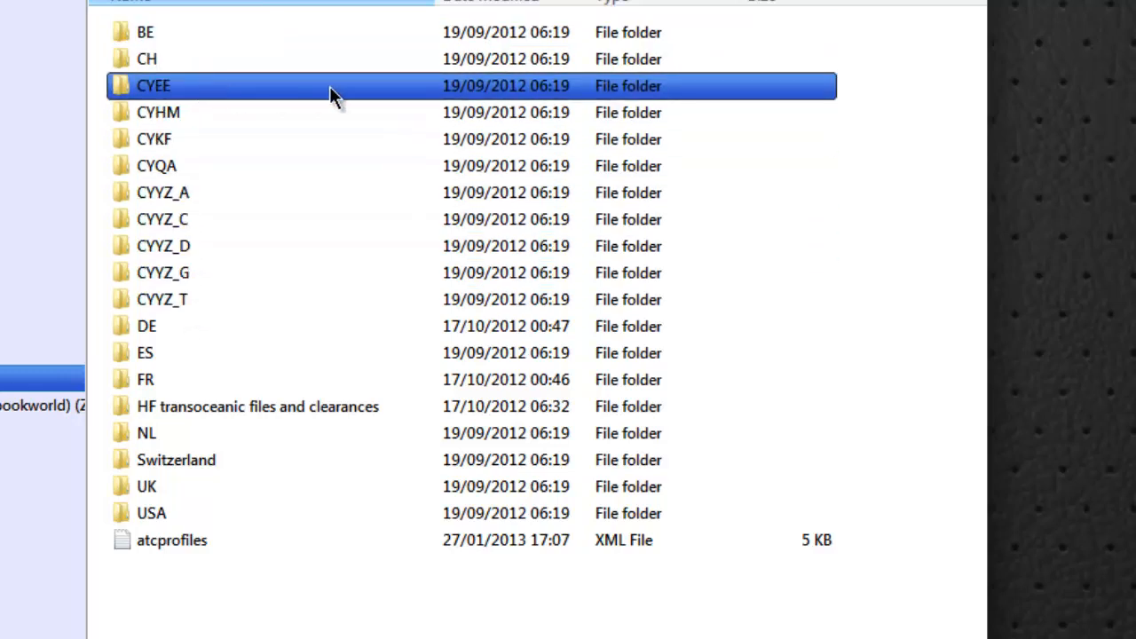
{"action": "mouse_move", "coordinate": [413, 105]}
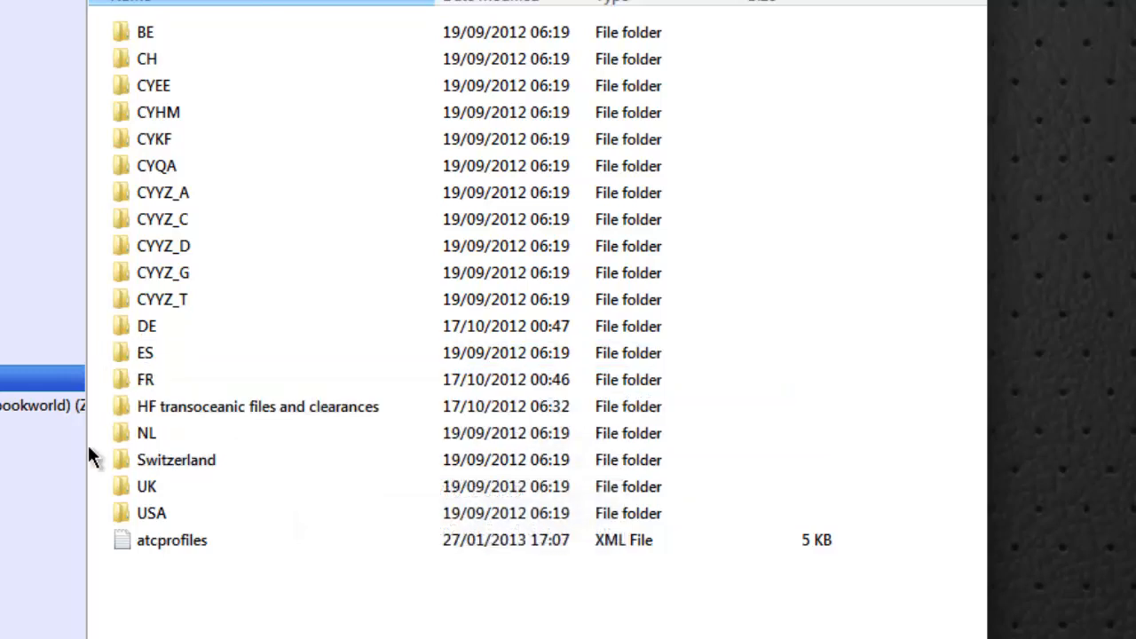
{"action": "double_click", "coordinate": [170, 484]}
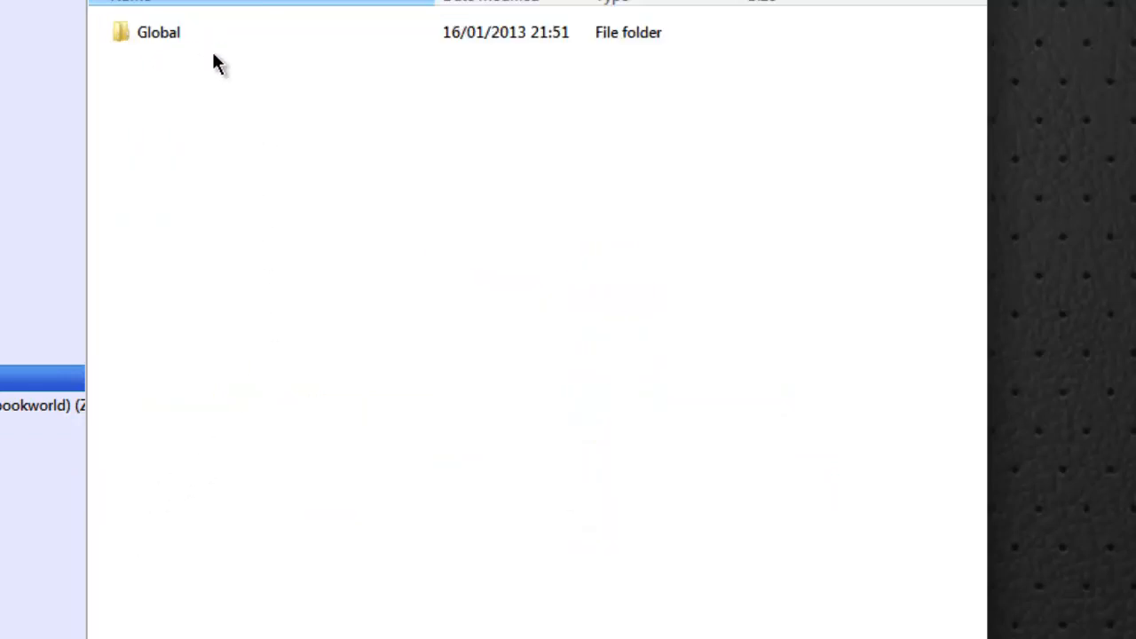
{"action": "left_click", "coordinate": [125, 33]}
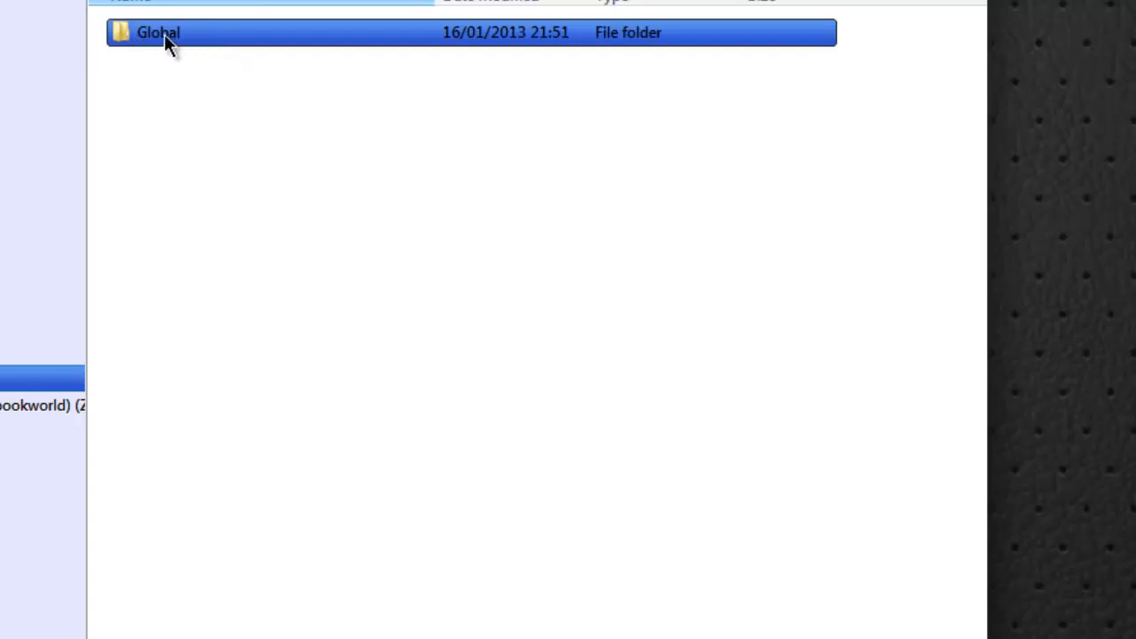
{"action": "double_click", "coordinate": [165, 34]}
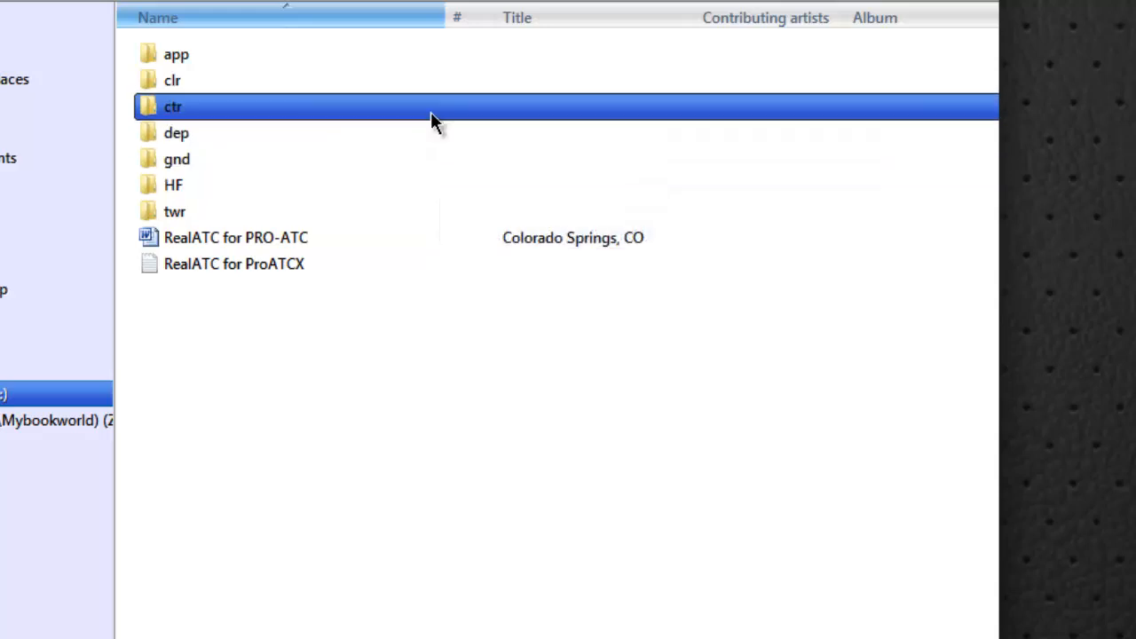
{"action": "mouse_move", "coordinate": [433, 111]}
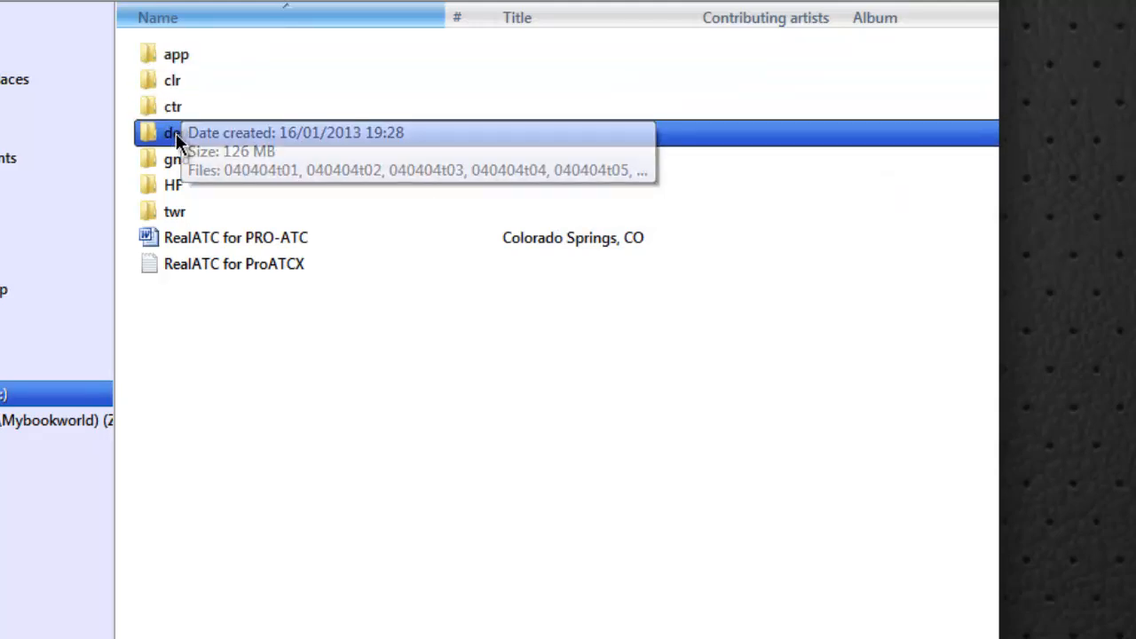
Look through the recordings in the UK app folder and return to the Global folder
{"action": "double_click", "coordinate": [176, 56]}
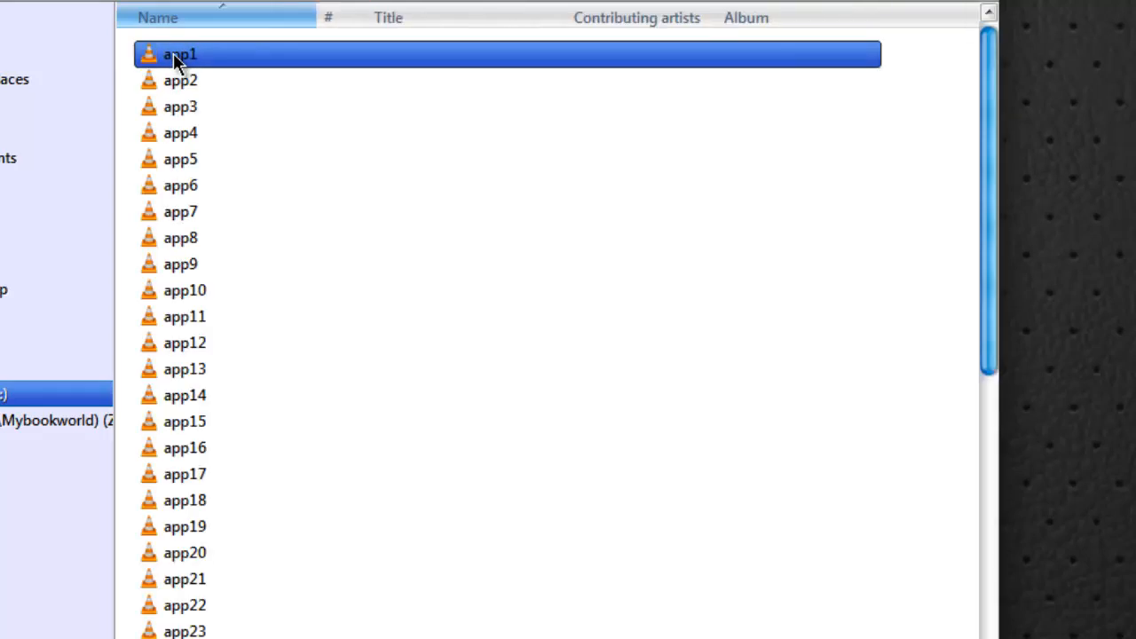
{"action": "left_click", "coordinate": [241, 212]}
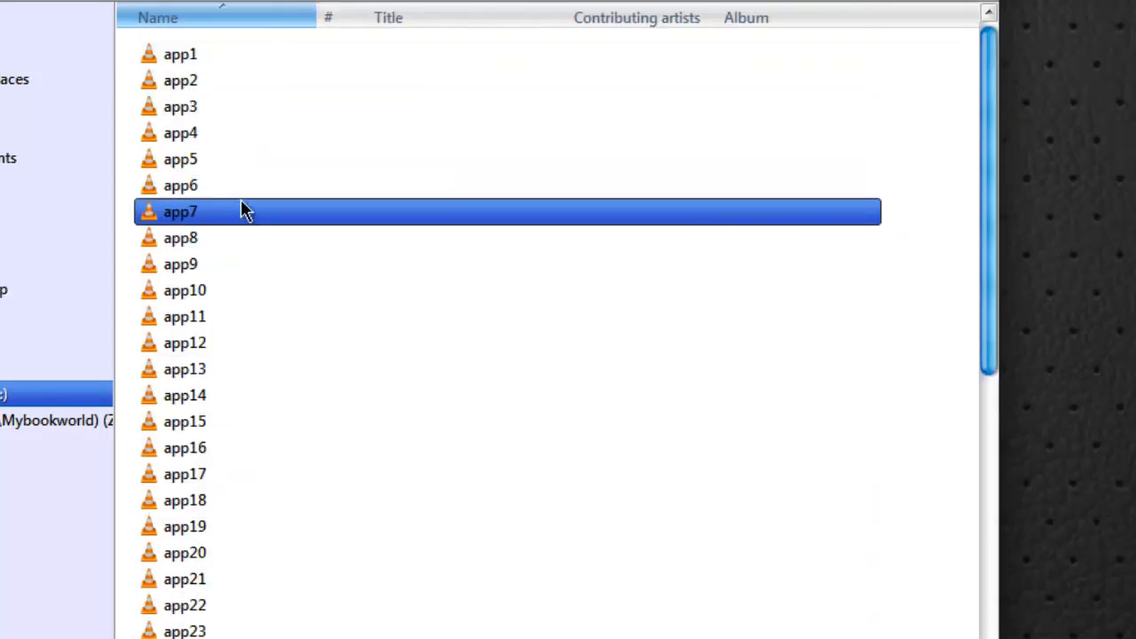
{"action": "left_click", "coordinate": [241, 553]}
{"action": "left_click", "coordinate": [329, 212]}
{"action": "left_click", "coordinate": [341, 184]}
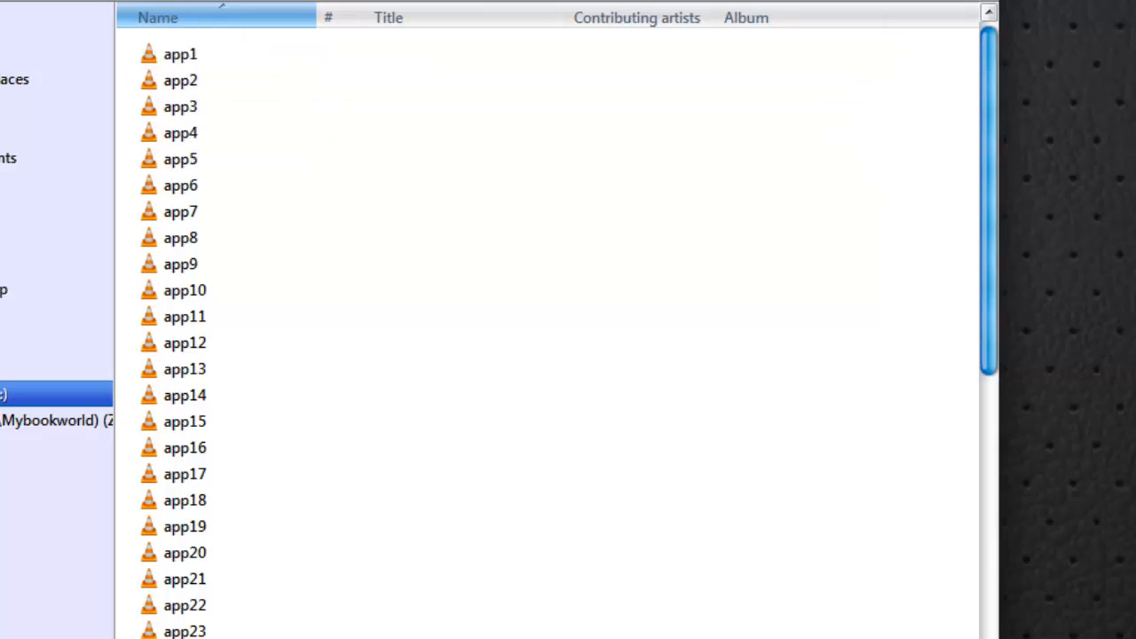
{"action": "key", "text": "BackSpace"}
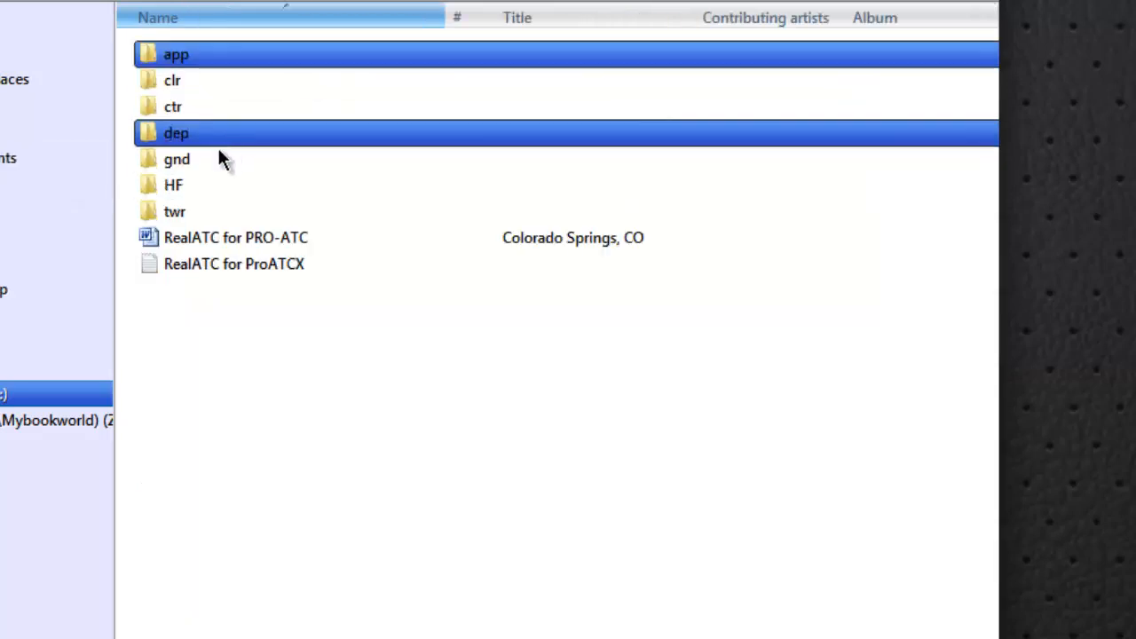
View the recordings in the UK gnd folder and go back up to the atc folder
{"action": "double_click", "coordinate": [196, 165]}
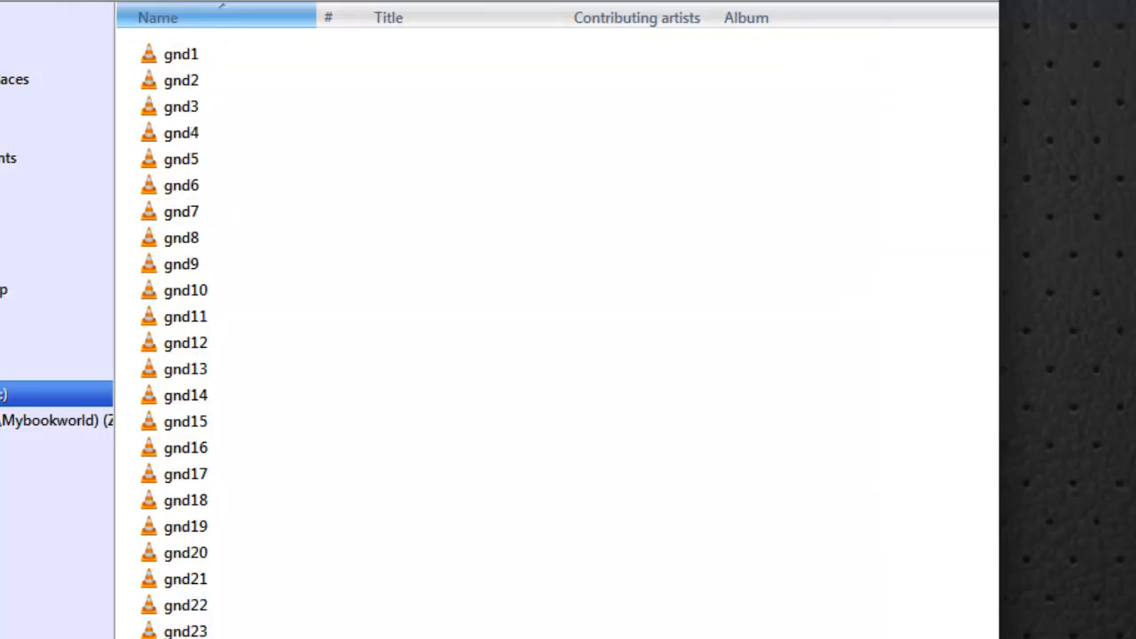
{"action": "key", "text": "BackSpace"}
{"action": "key", "text": "BackSpace"}
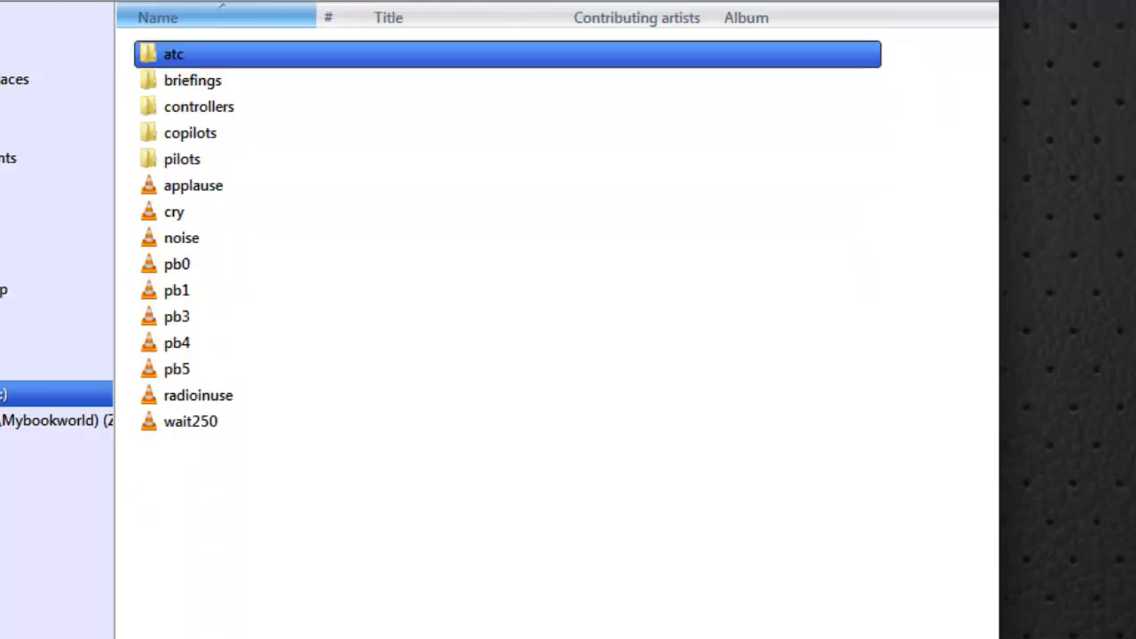
{"action": "double_click", "coordinate": [181, 58]}
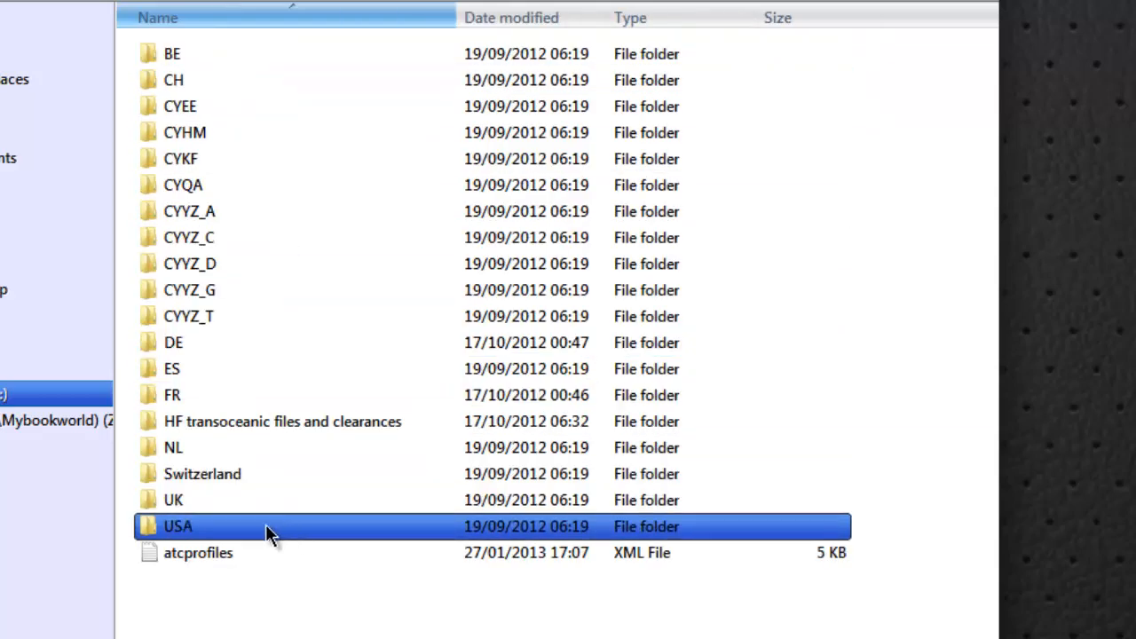
Open the KLAX folder inside the USA folder
{"action": "double_click", "coordinate": [178, 527]}
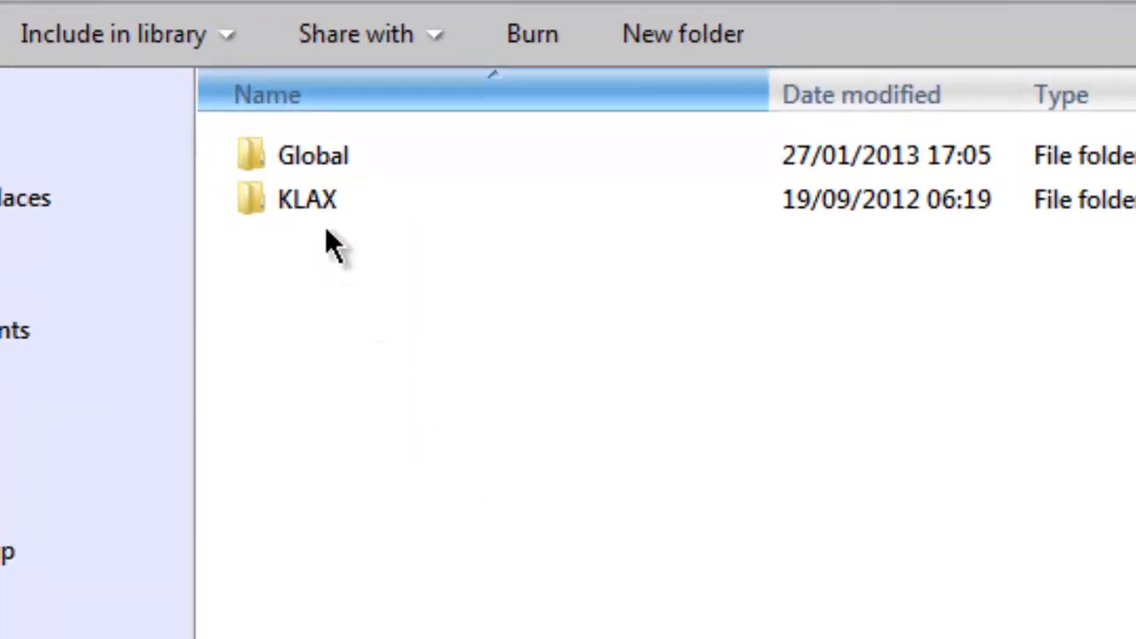
{"action": "left_click", "coordinate": [281, 206]}
{"action": "double_click", "coordinate": [264, 209]}
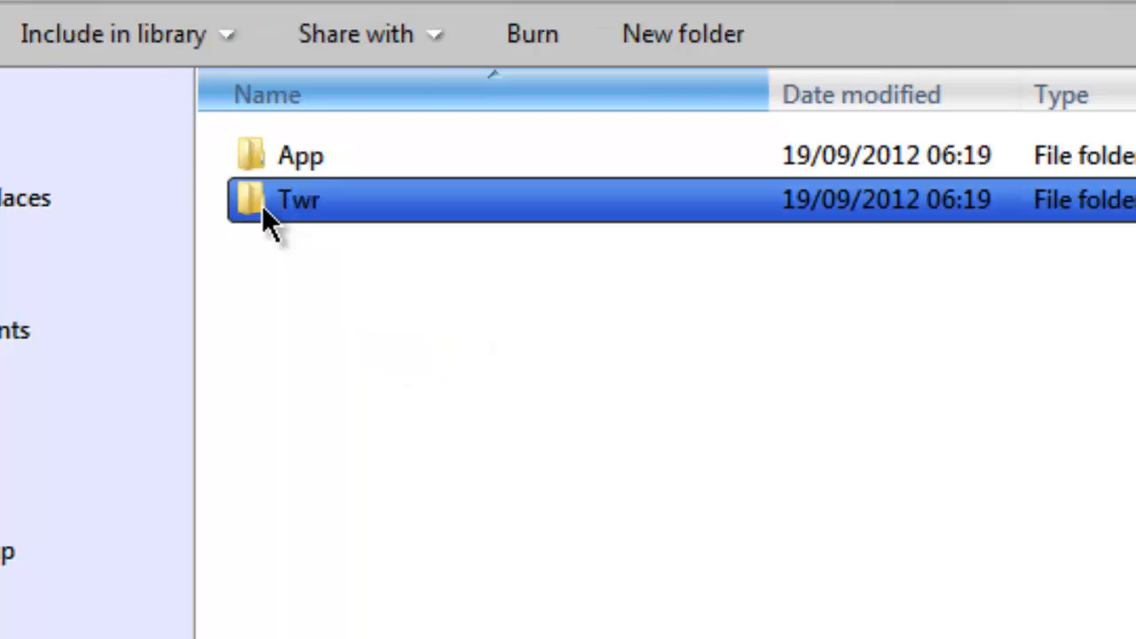
View the recordings in KLAX's App and Twr folders and go back to the USA folder
{"action": "left_click", "coordinate": [333, 160]}
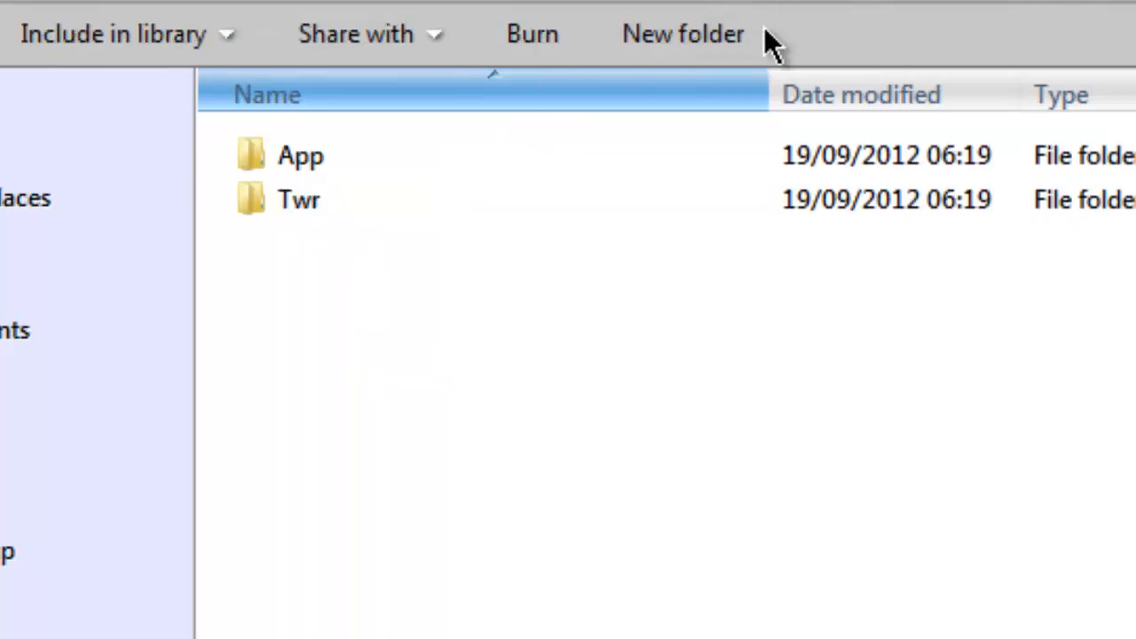
{"action": "double_click", "coordinate": [325, 169]}
{"action": "left_click", "coordinate": [331, 151]}
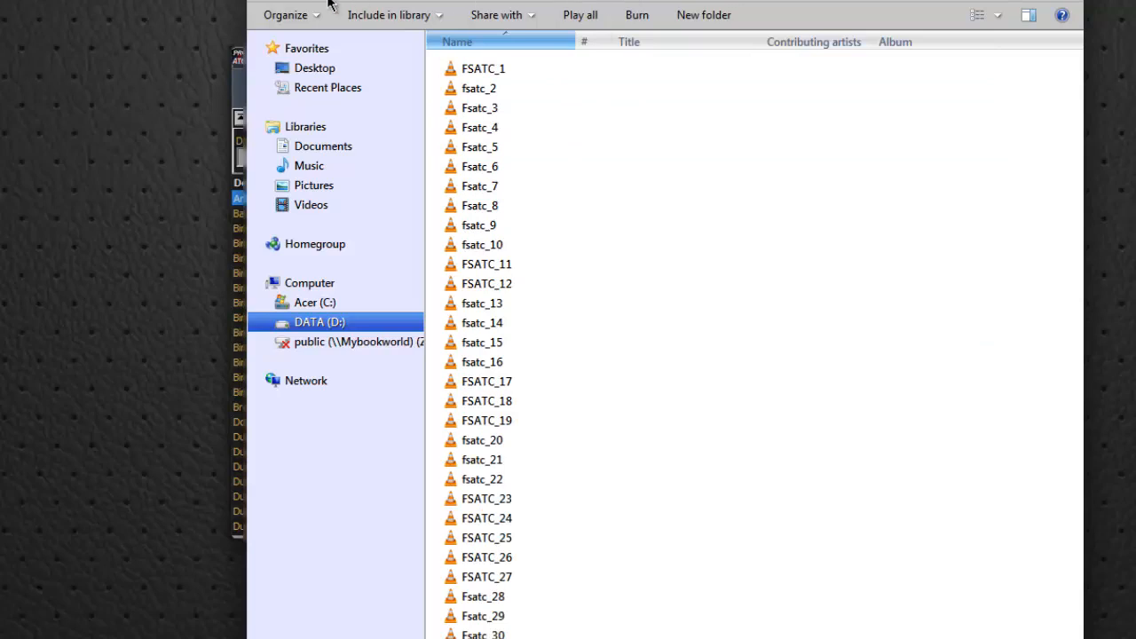
{"action": "left_click", "coordinate": [580, 0]}
{"action": "double_click", "coordinate": [472, 92]}
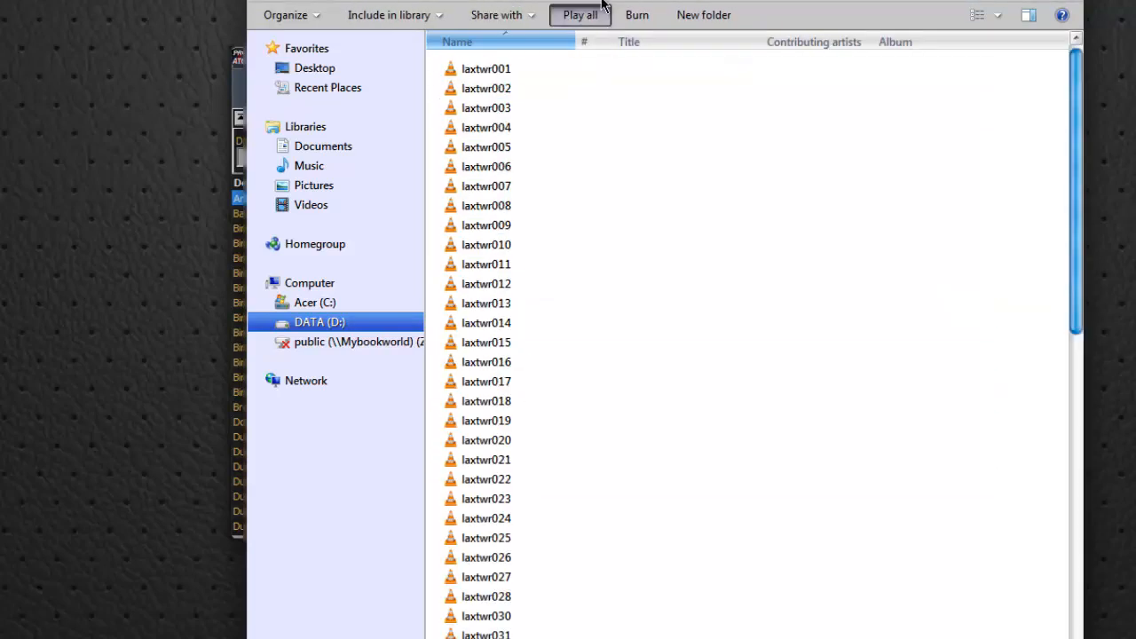
{"action": "left_click", "coordinate": [580, 0]}
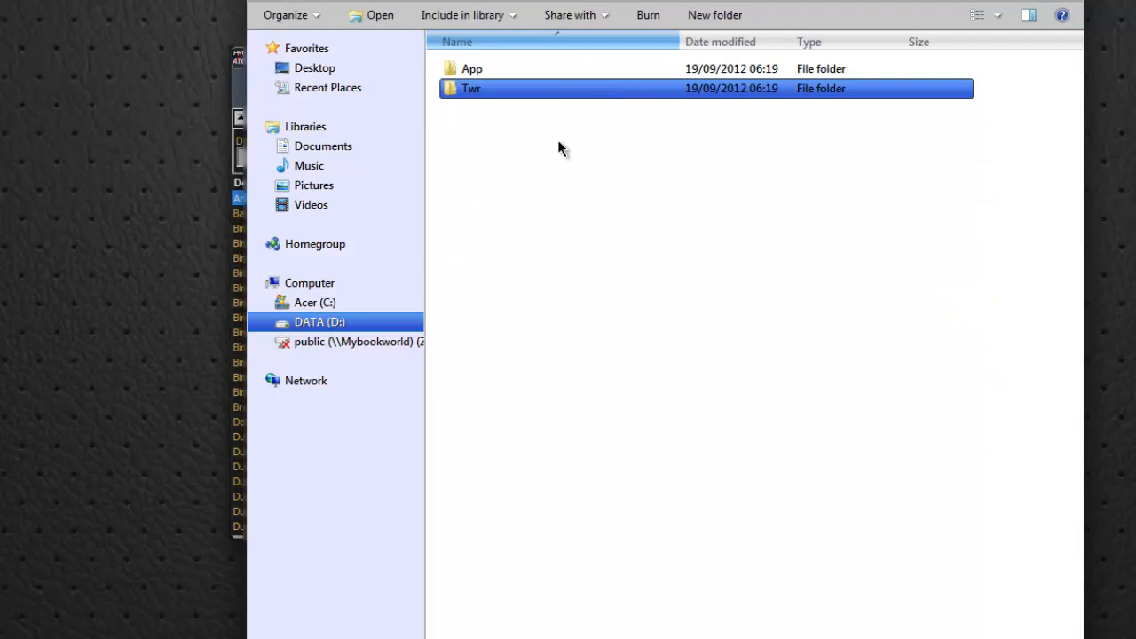
{"action": "left_click", "coordinate": [635, 0]}
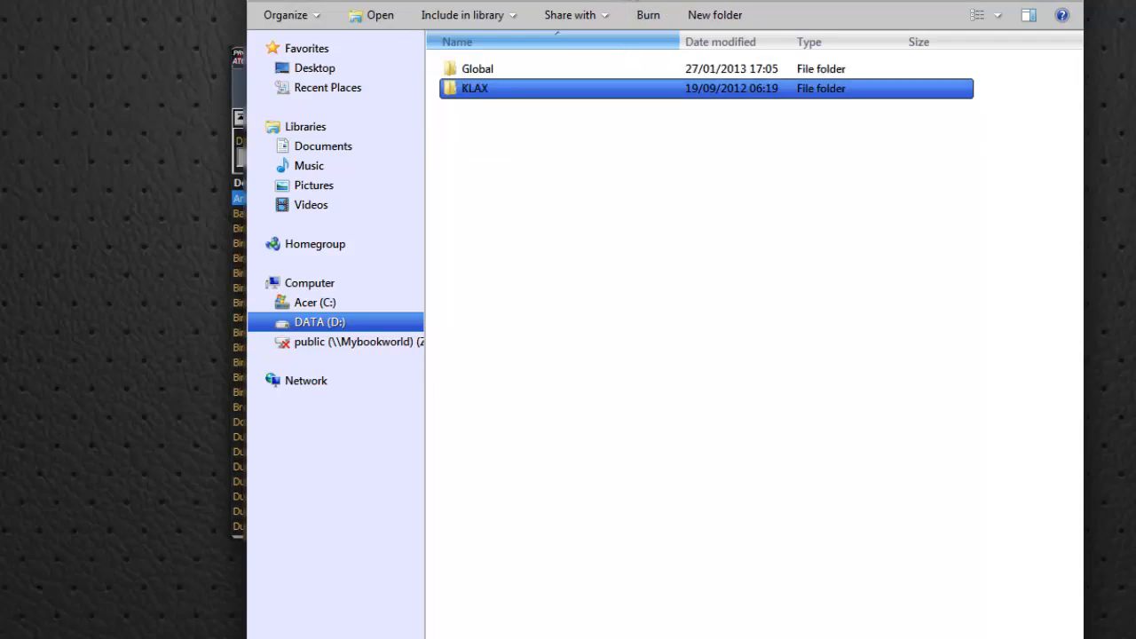
Review the subfolders of the USA Global folder and return to the atc folder
{"action": "double_click", "coordinate": [479, 69]}
{"action": "left_click", "coordinate": [526, 88]}
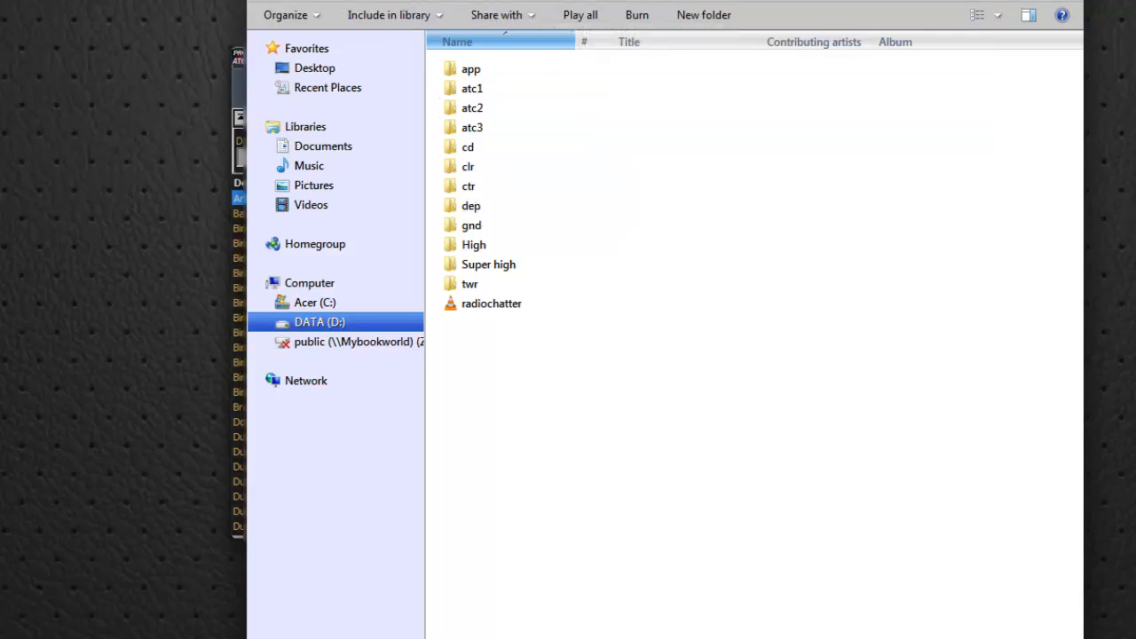
{"action": "left_click", "coordinate": [568, 1]}
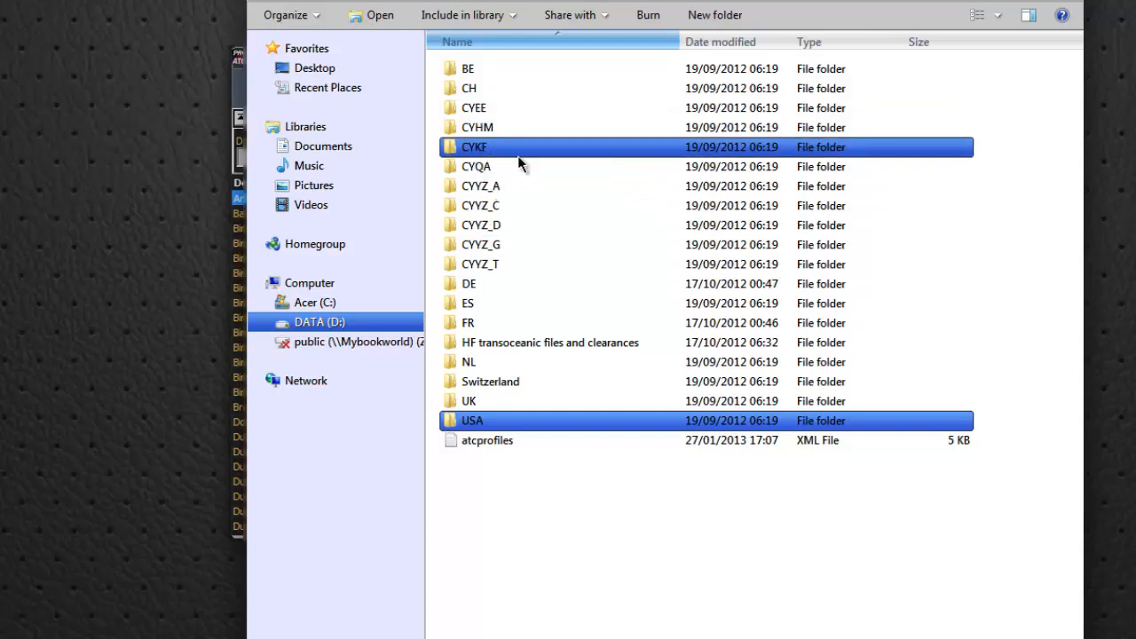
Examine the contents of the CYQA and Switzerland folders, returning to the atc folder after each
{"action": "double_click", "coordinate": [451, 167]}
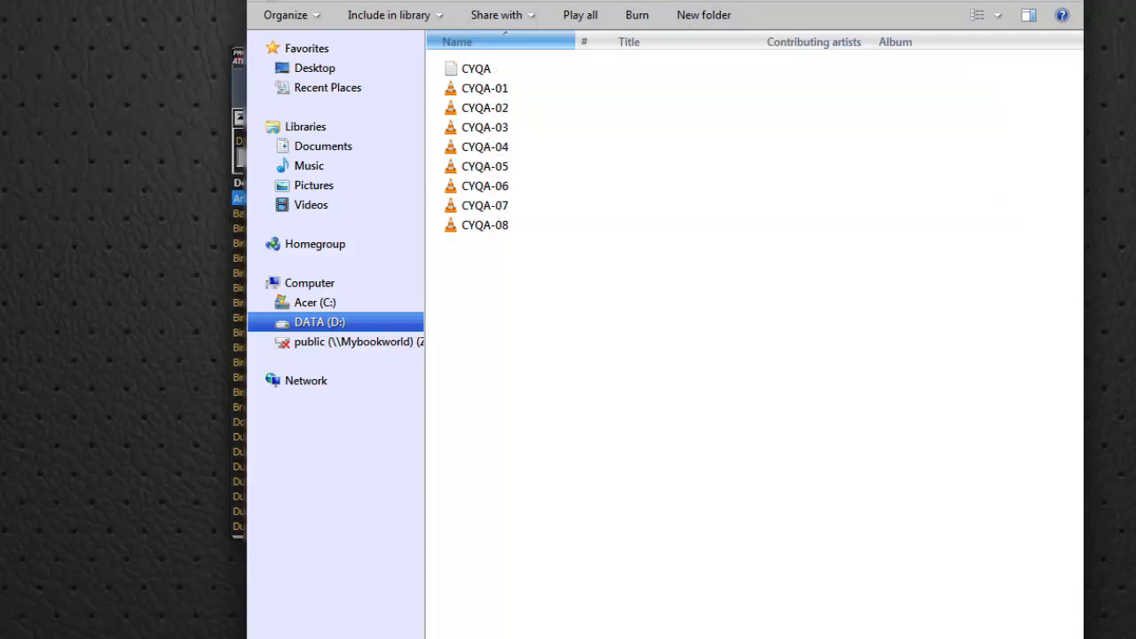
{"action": "key", "text": "BackSpace"}
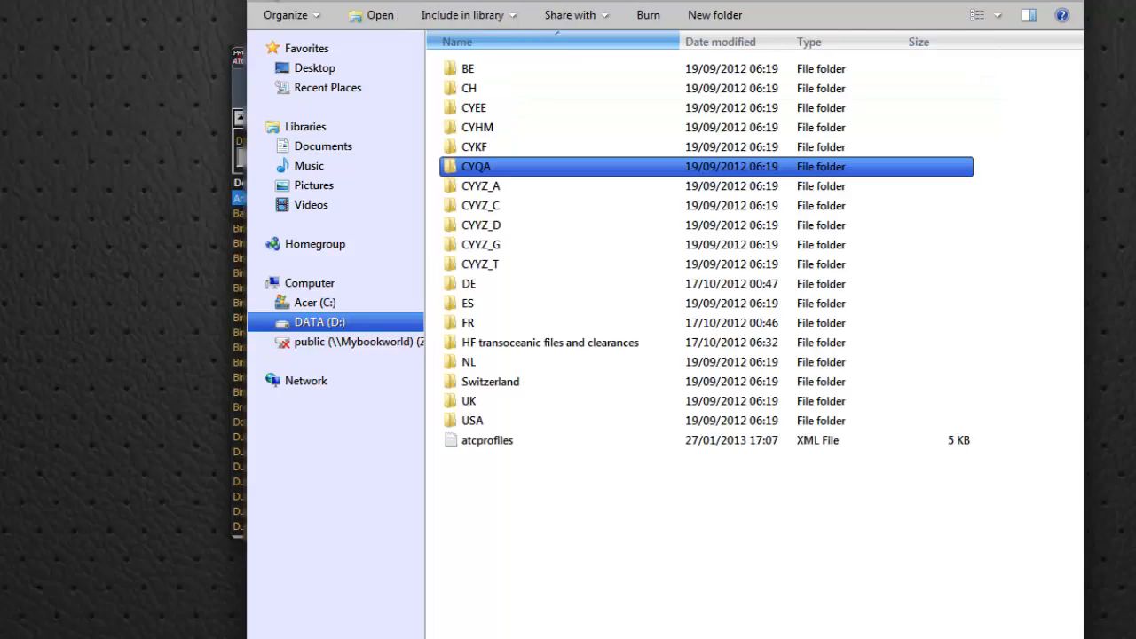
{"action": "mouse_move", "coordinate": [543, 382]}
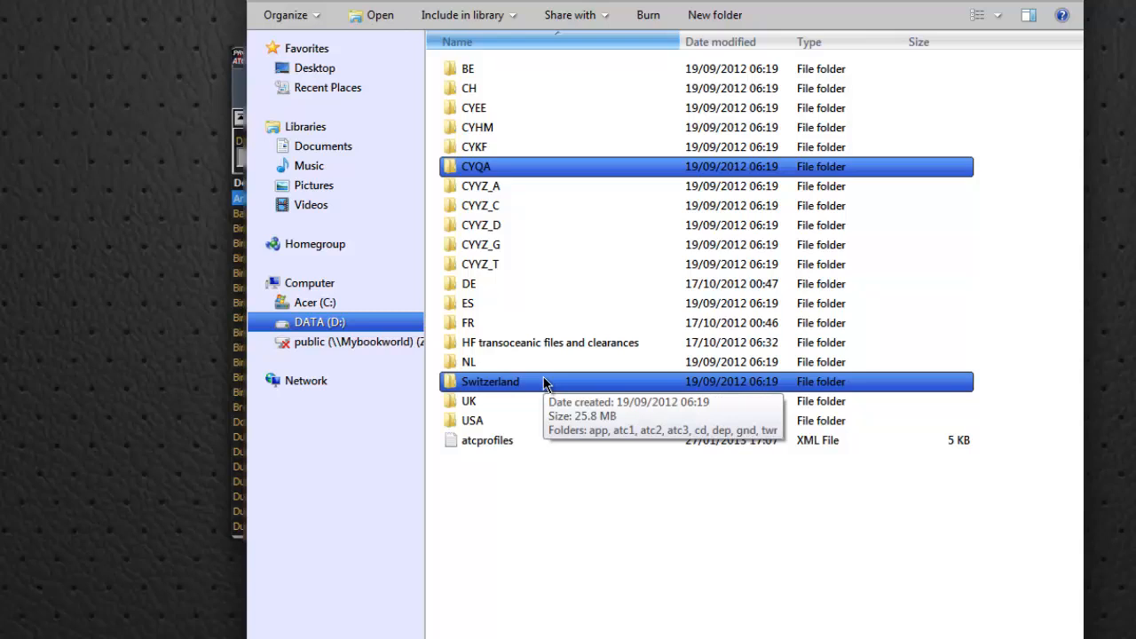
{"action": "double_click", "coordinate": [544, 382]}
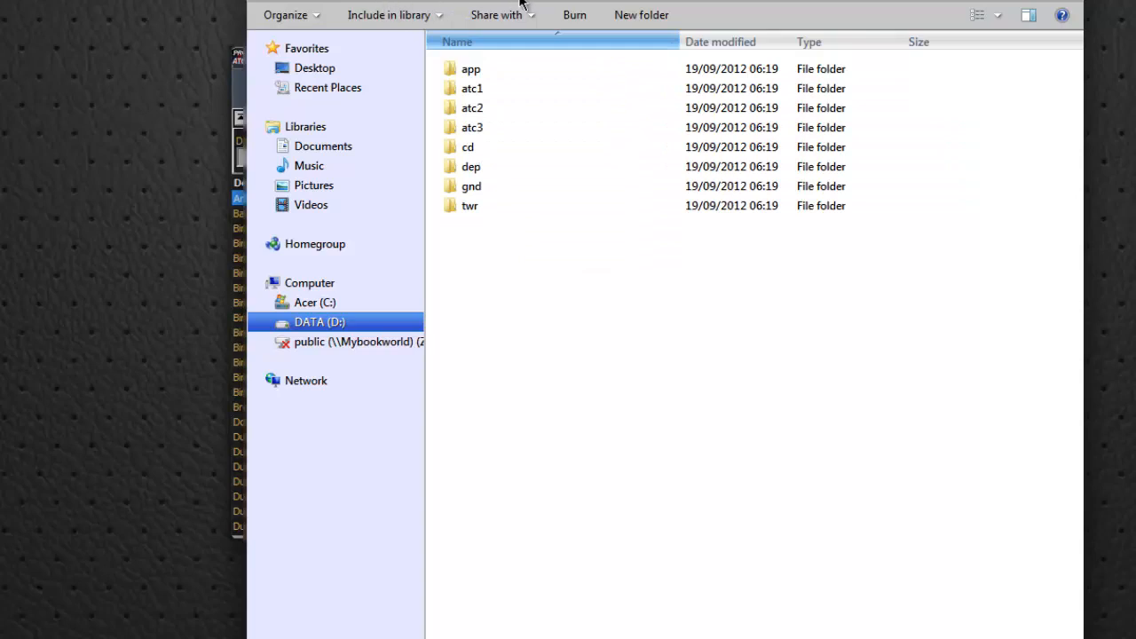
{"action": "left_click", "coordinate": [560, 0]}
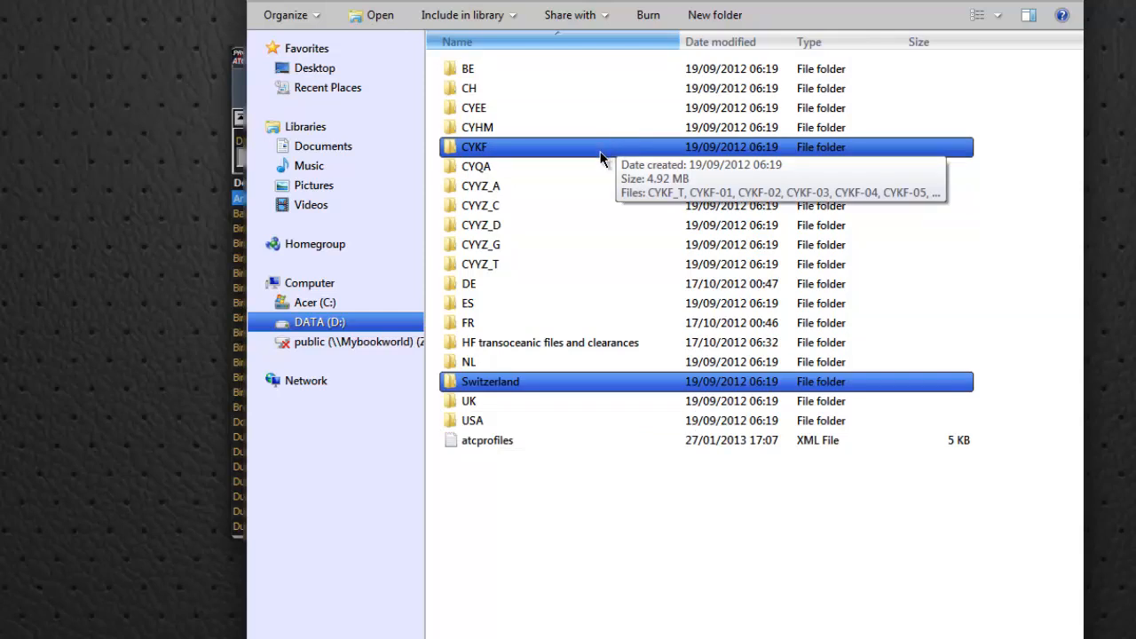
View the recordings in the ctr folder under UK Global and go back to the atc folder
{"action": "double_click", "coordinate": [475, 408]}
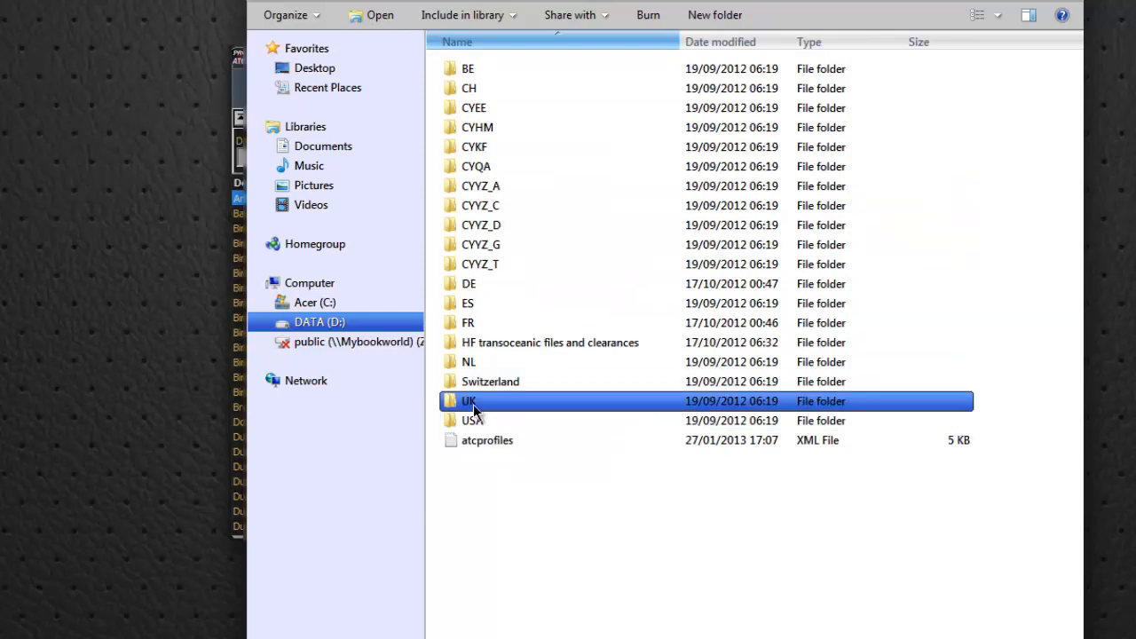
{"action": "double_click", "coordinate": [473, 73]}
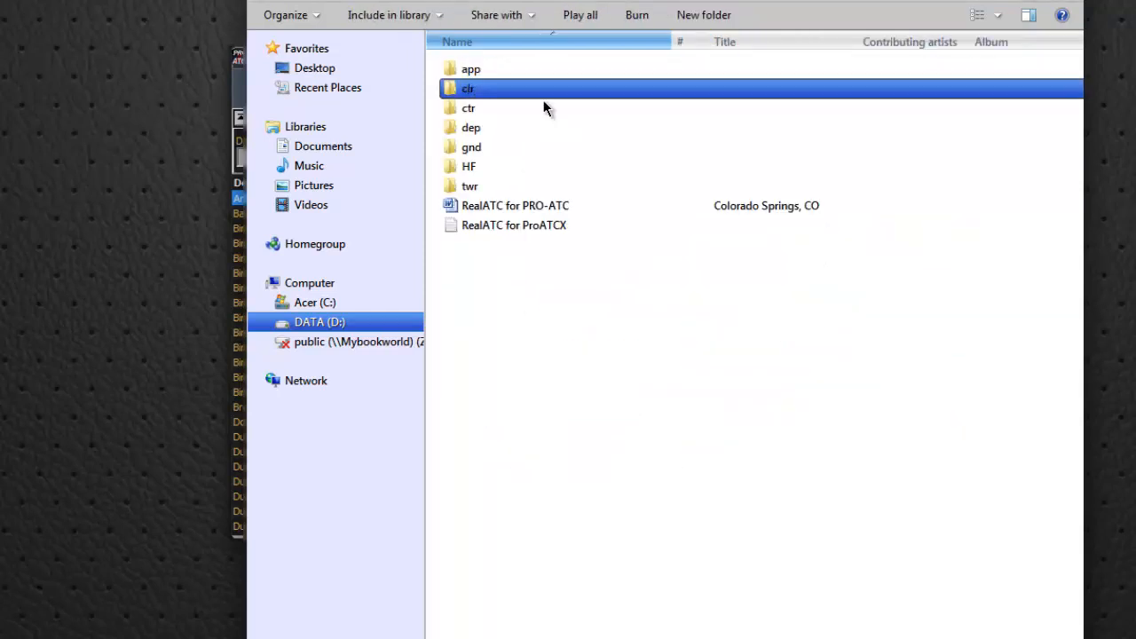
{"action": "double_click", "coordinate": [472, 107]}
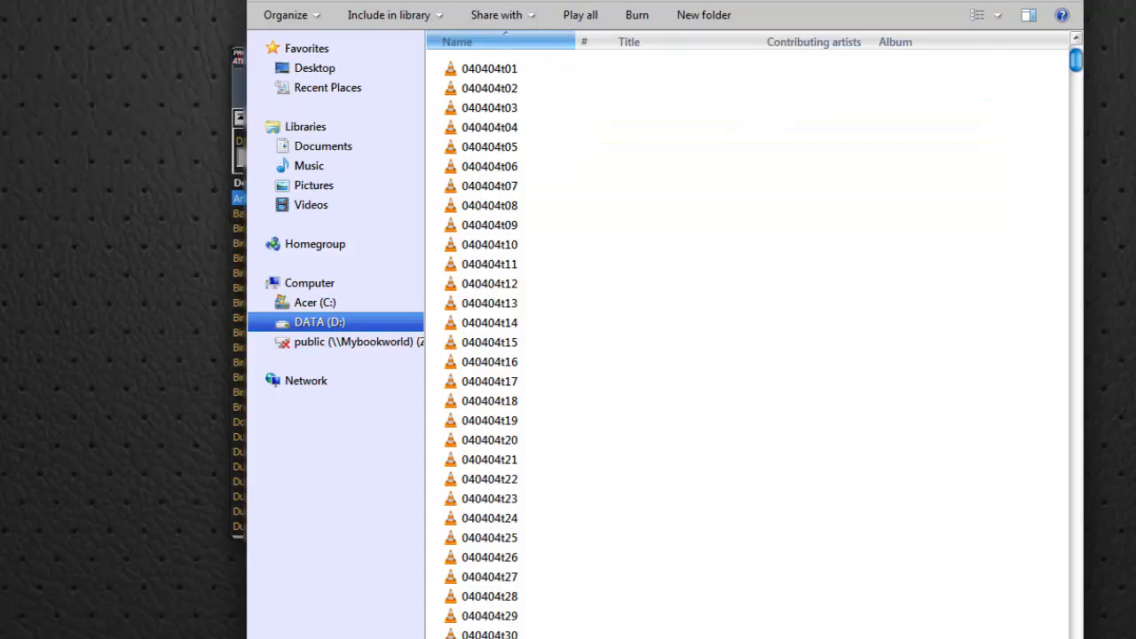
{"action": "key", "text": "BackSpace"}
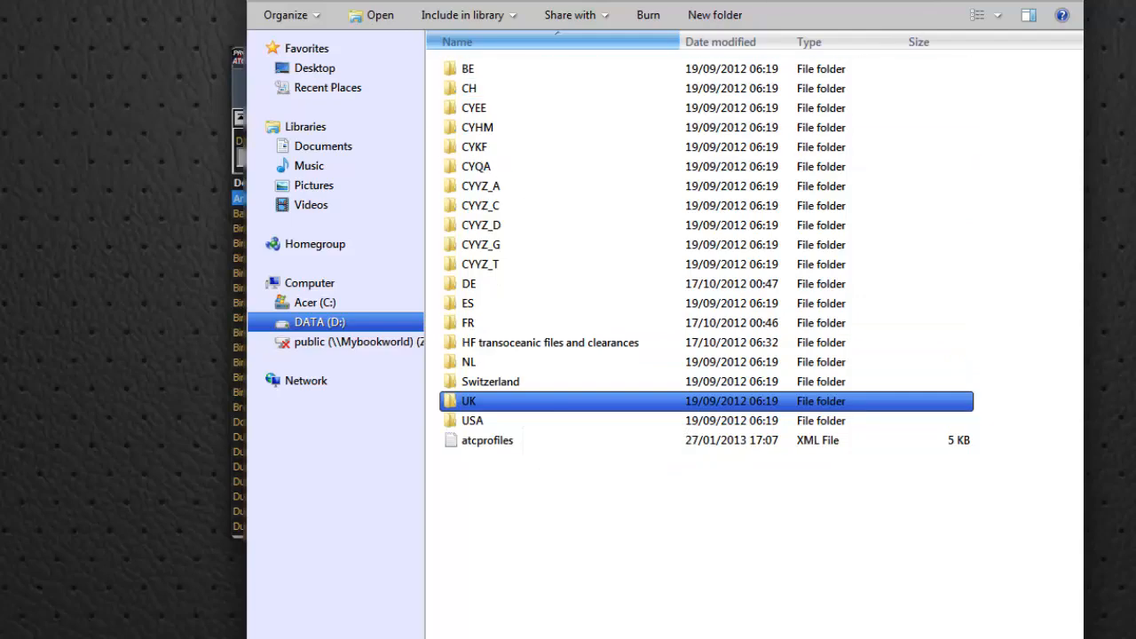
Dismiss the file browser window and move the PRO-ATC/X window slightly down and to the left
{"action": "left_click", "coordinate": [998, 1]}
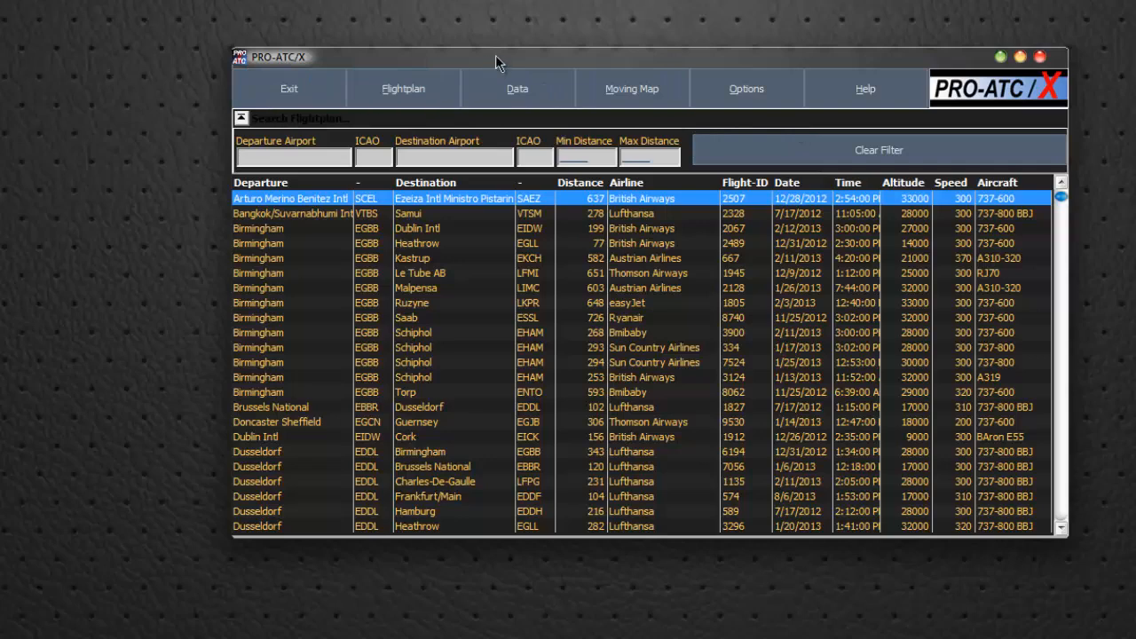
{"action": "left_click_drag", "start_coordinate": [496, 55], "coordinate": [489, 64]}
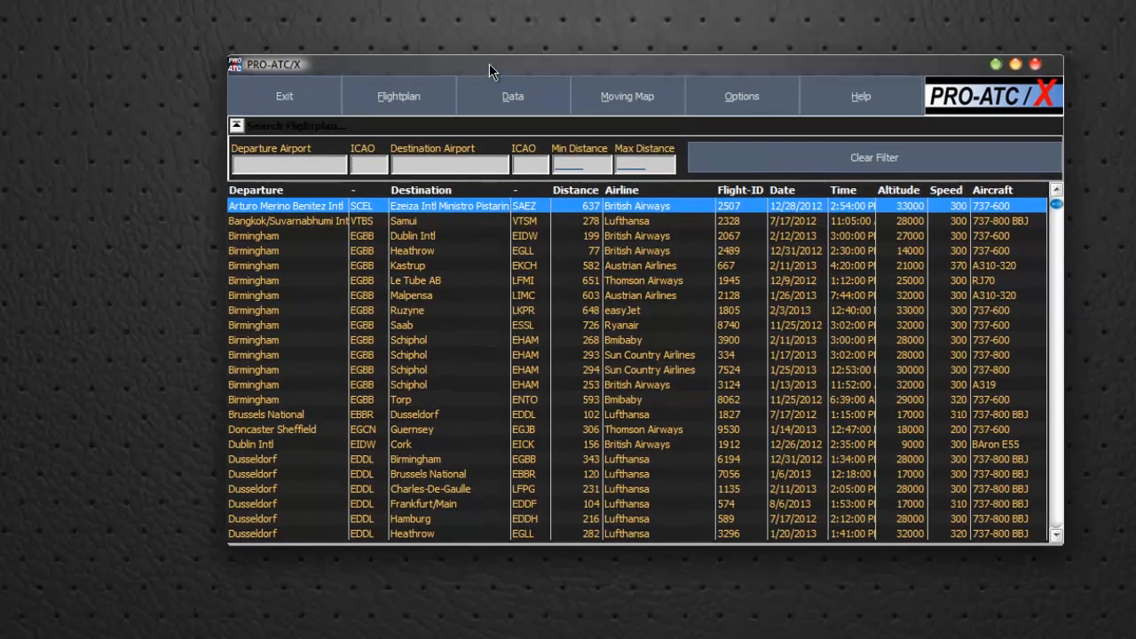
Open the Background ATC configuration and bring the British Isles and western Europe into view on the country map
{"action": "left_click", "coordinate": [519, 102]}
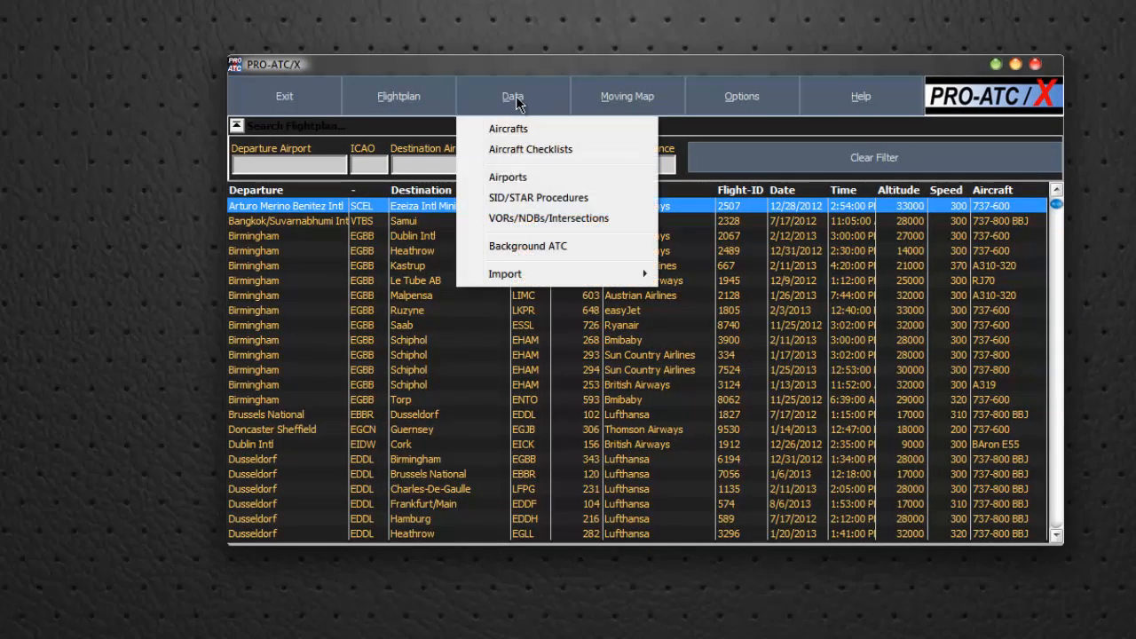
{"action": "left_click", "coordinate": [522, 247]}
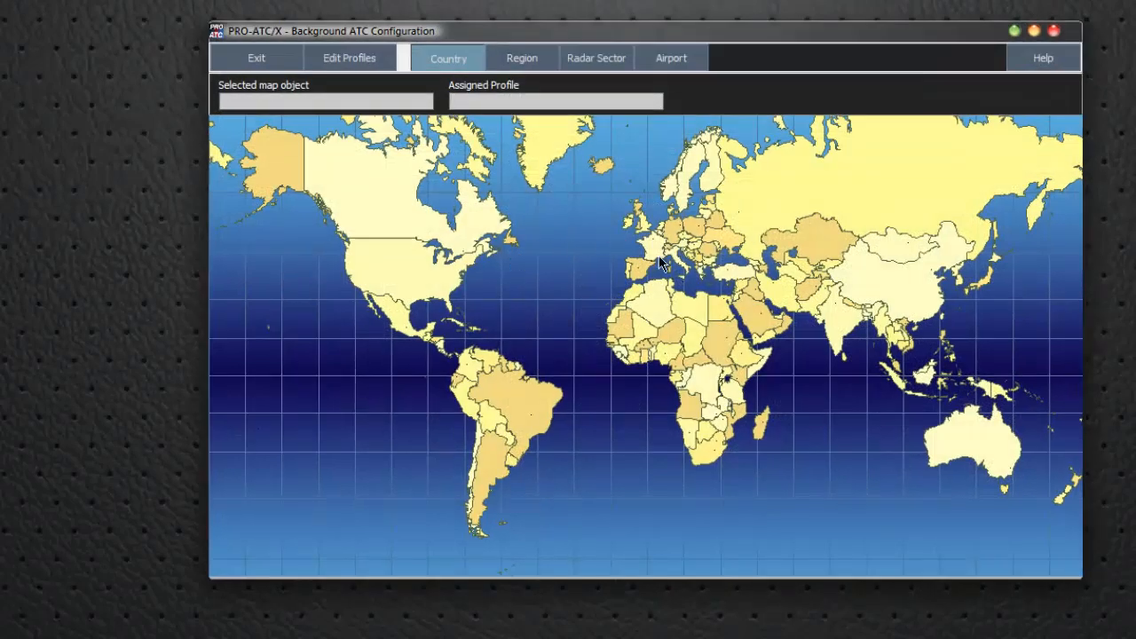
{"action": "scroll", "coordinate": [662, 259], "scroll_direction": "up", "scroll_amount": 3}
{"action": "left_click_drag", "start_coordinate": [590, 228], "coordinate": [659, 487]}
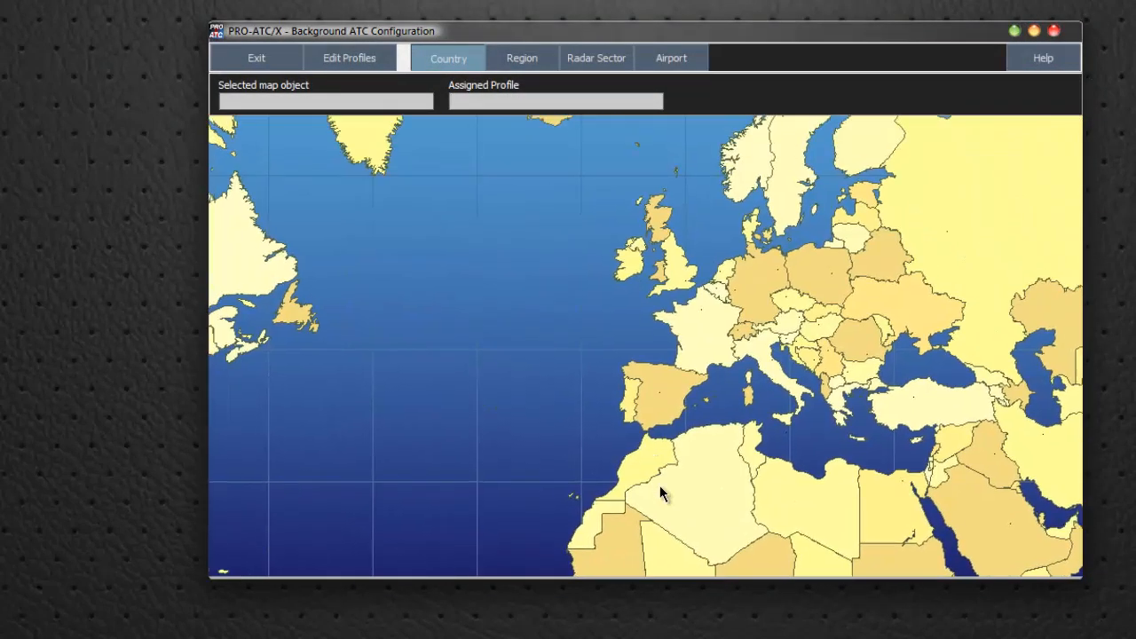
{"action": "scroll", "coordinate": [706, 358], "scroll_direction": "up", "scroll_amount": 2}
{"action": "scroll", "coordinate": [717, 298], "scroll_direction": "down", "scroll_amount": 5}
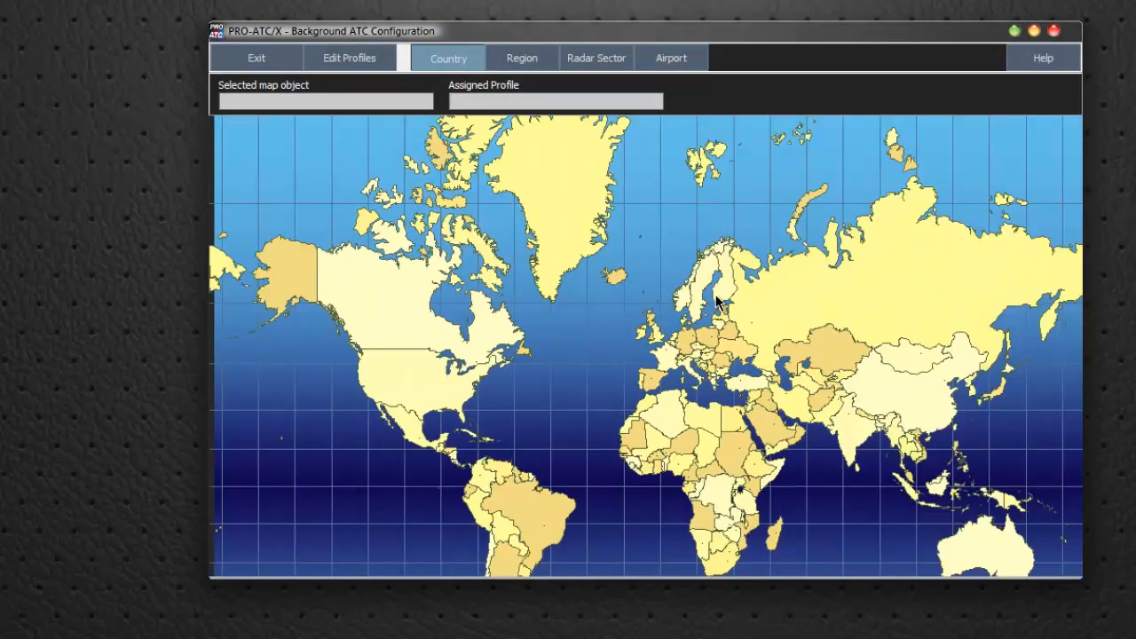
{"action": "scroll", "coordinate": [718, 302], "scroll_direction": "up", "scroll_amount": 3}
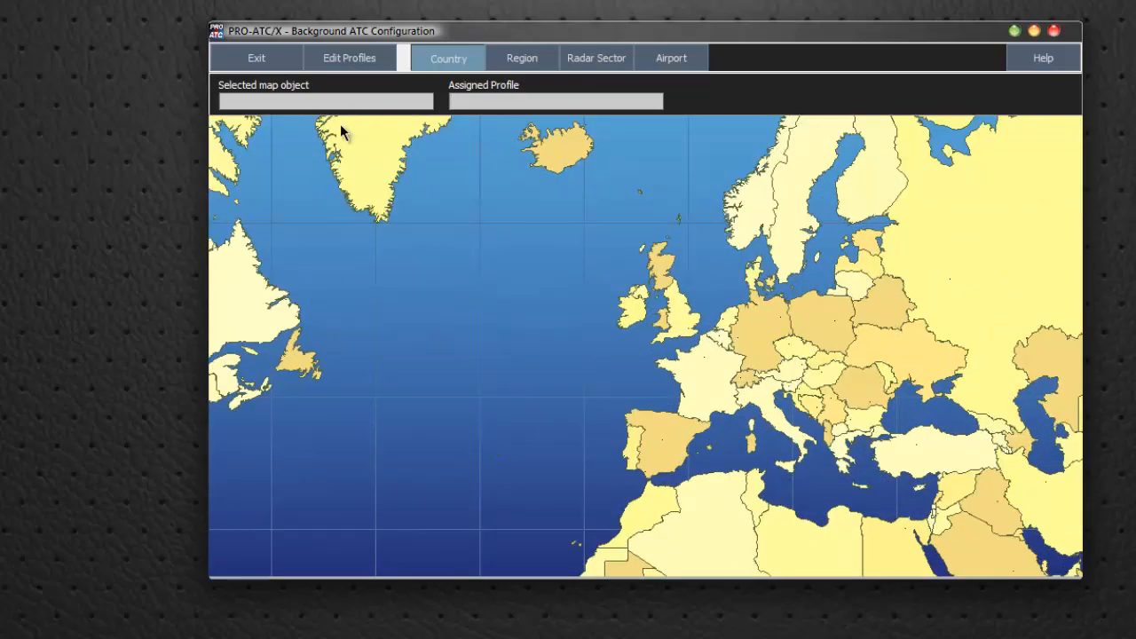
{"action": "left_click_drag", "start_coordinate": [778, 336], "coordinate": [750, 417]}
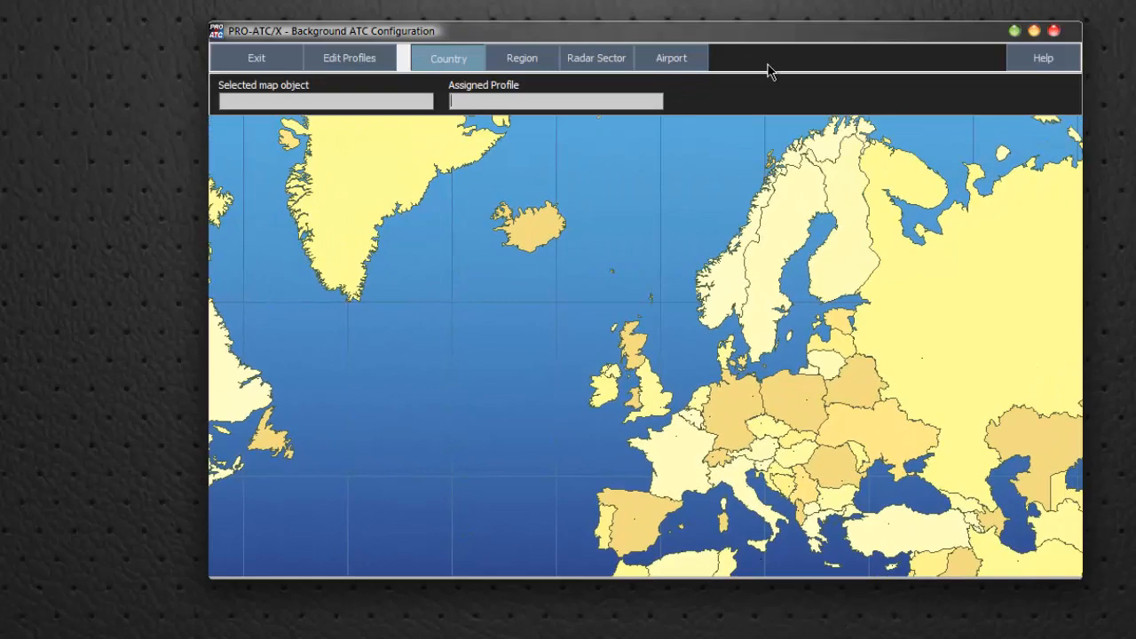
{"action": "left_click_drag", "start_coordinate": [628, 393], "coordinate": [655, 328]}
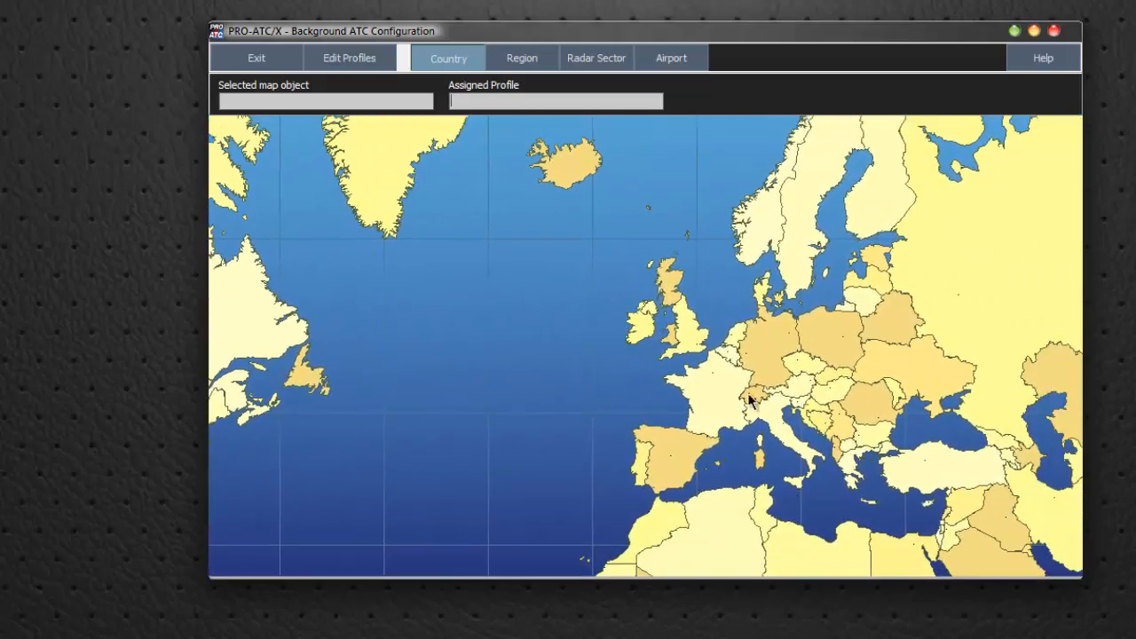
{"action": "scroll", "coordinate": [756, 388], "scroll_direction": "up", "scroll_amount": 3}
{"action": "scroll", "coordinate": [757, 388], "scroll_direction": "down", "scroll_amount": 3}
{"action": "scroll", "coordinate": [756, 388], "scroll_direction": "up", "scroll_amount": 2}
{"action": "scroll", "coordinate": [757, 388], "scroll_direction": "down", "scroll_amount": 3}
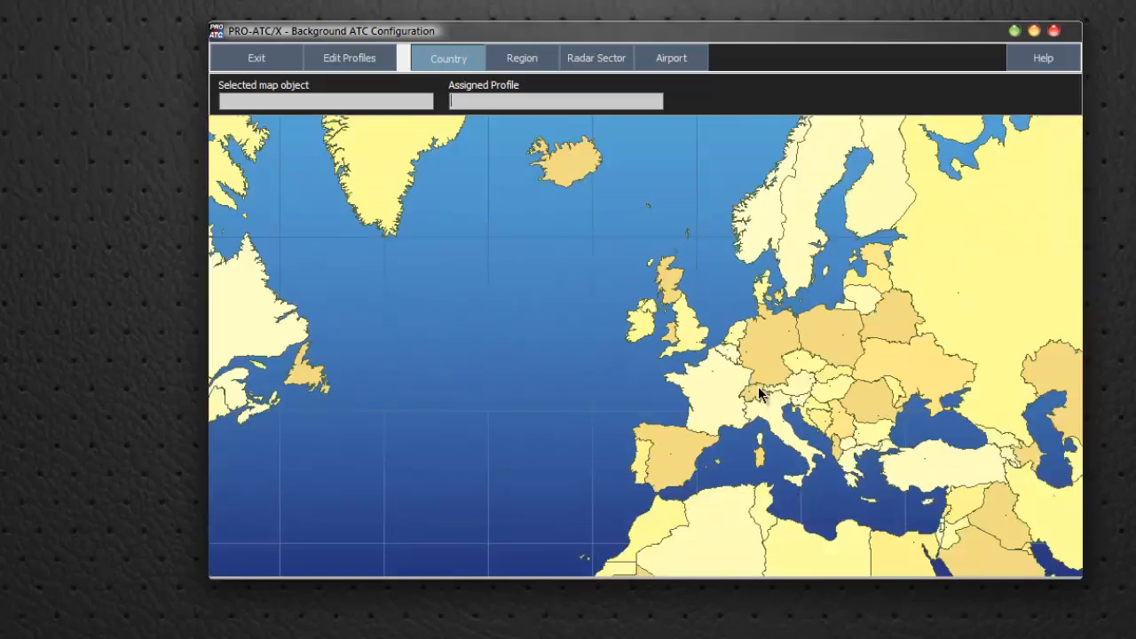
{"action": "scroll", "coordinate": [757, 388], "scroll_direction": "up", "scroll_amount": 2}
{"action": "scroll", "coordinate": [758, 388], "scroll_direction": "up", "scroll_amount": 1}
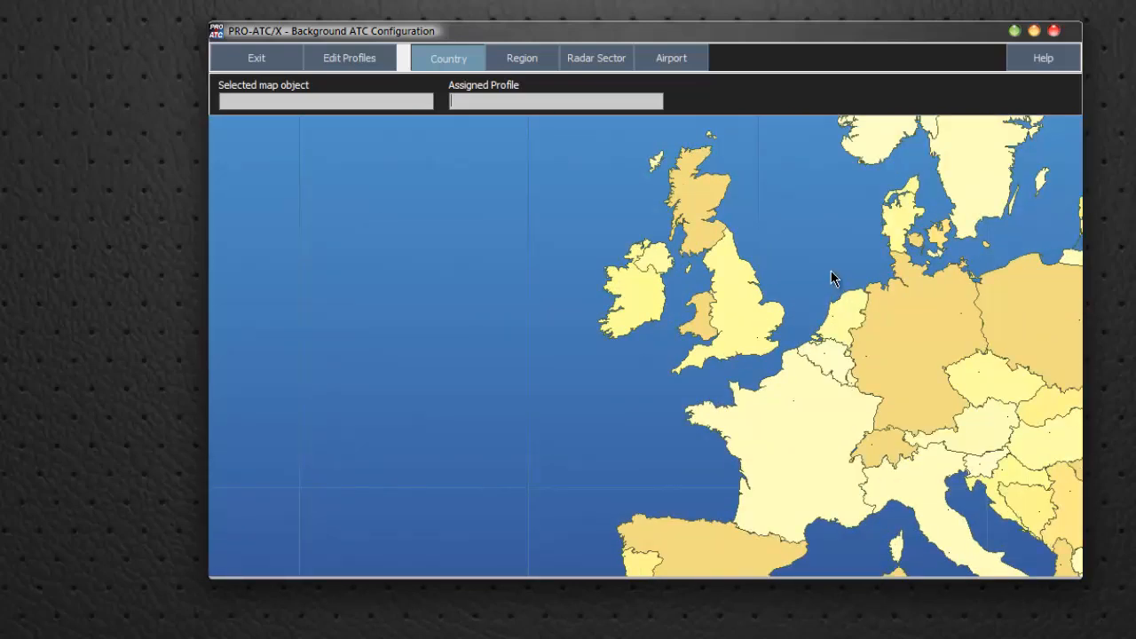
{"action": "left_click_drag", "start_coordinate": [733, 299], "coordinate": [618, 364]}
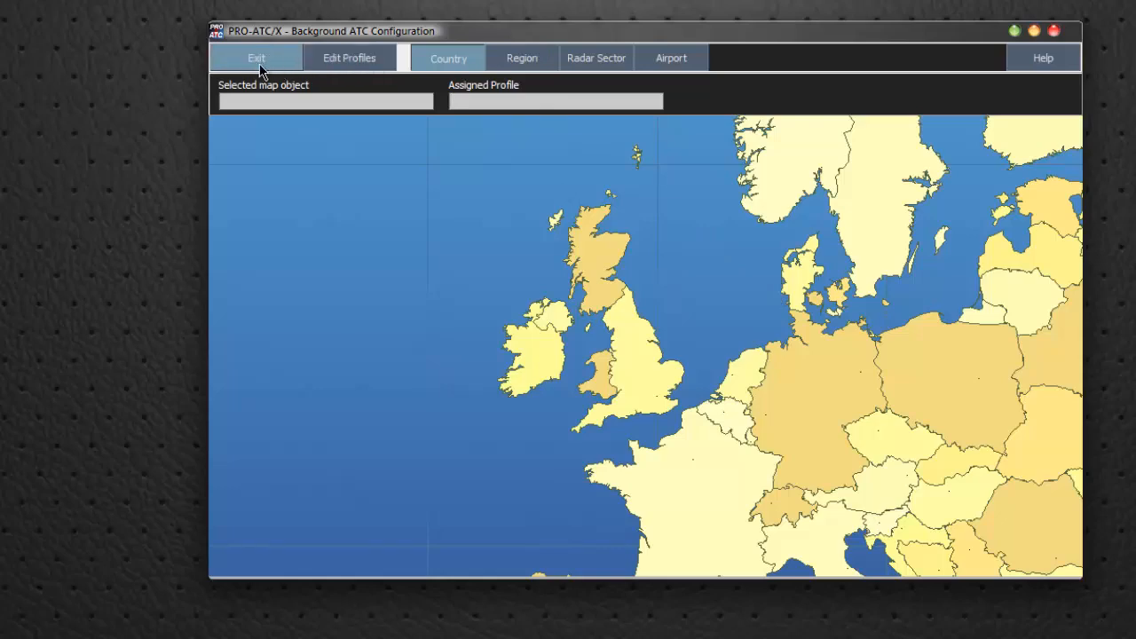
Open the ATC profile editor, examine the USA profile's sound folders and view the folder chooser for Clearance Delivery without changing it
{"action": "left_click", "coordinate": [356, 59]}
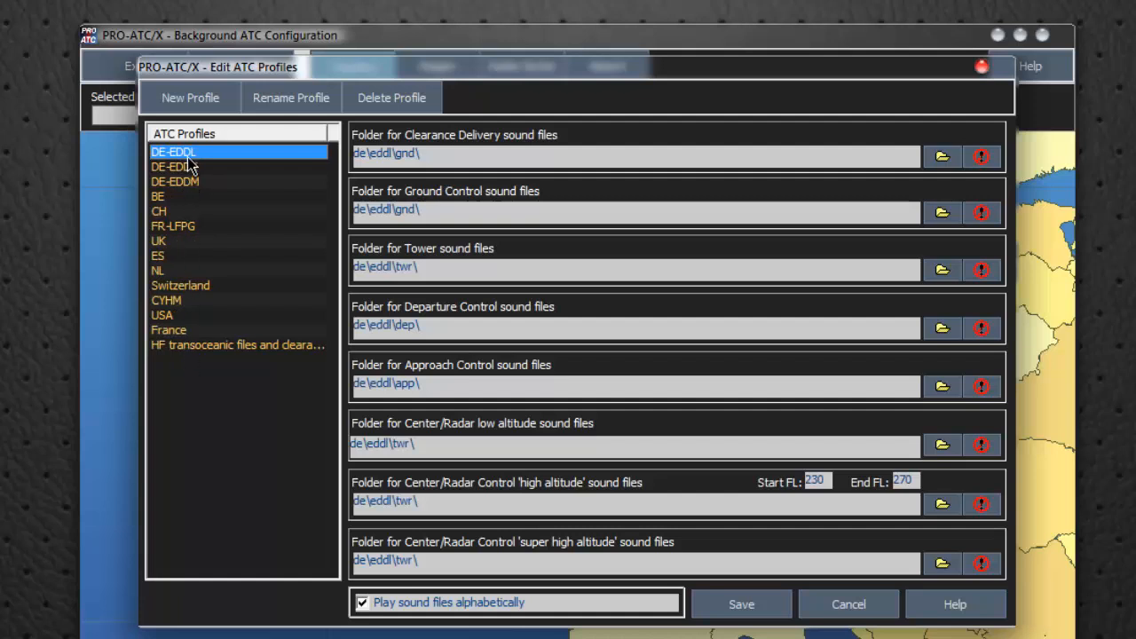
{"action": "left_click", "coordinate": [169, 317]}
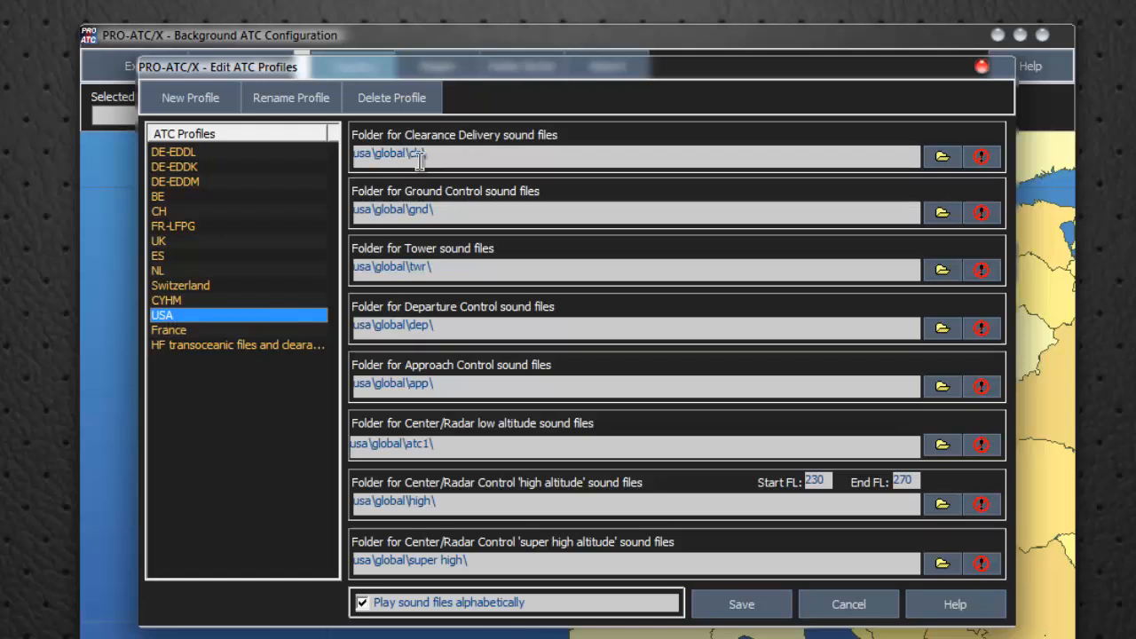
{"action": "left_click", "coordinate": [943, 161]}
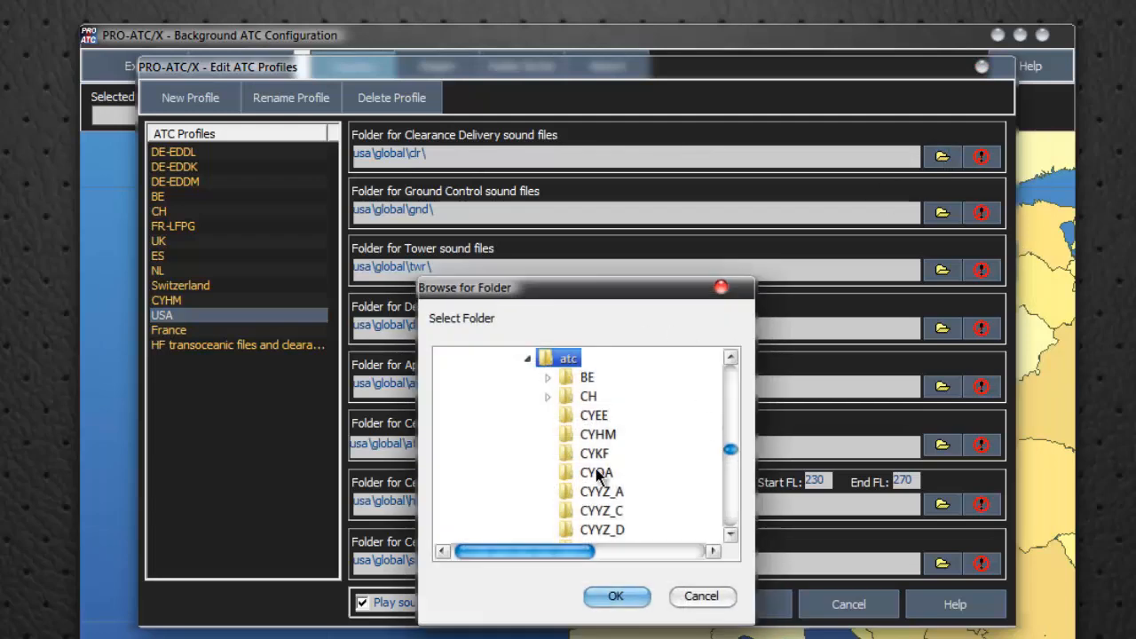
{"action": "left_click", "coordinate": [702, 598]}
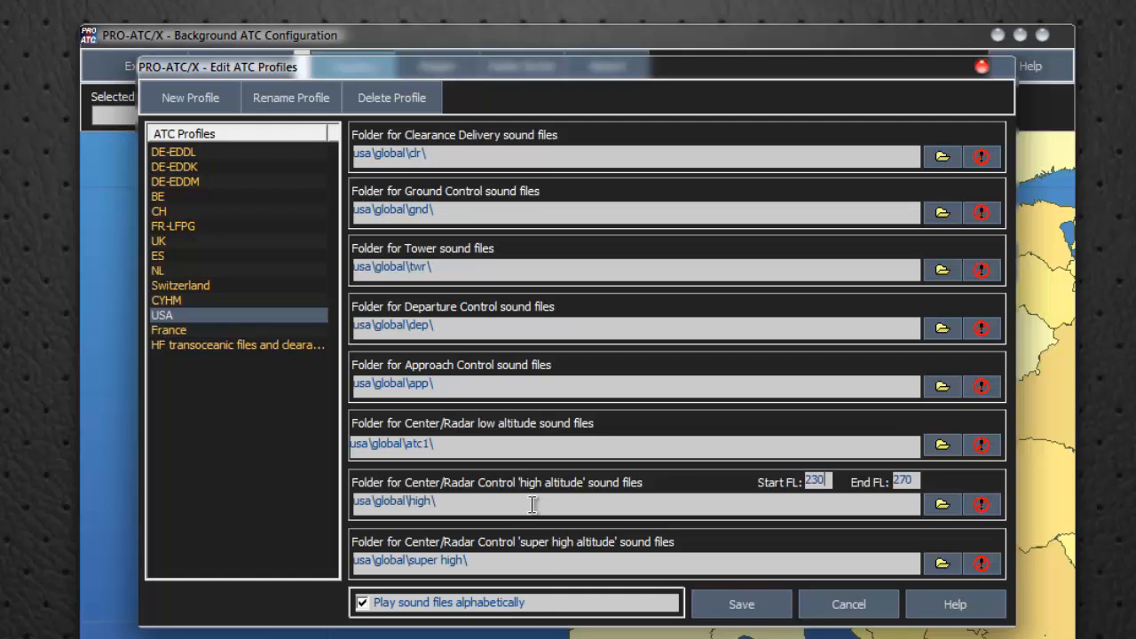
Review the sound folder assignments of the UK, HF transoceanic, NL, FR-LFPG, CH, DE-EDDK and DE-EDDL profiles
{"action": "left_click", "coordinate": [170, 242]}
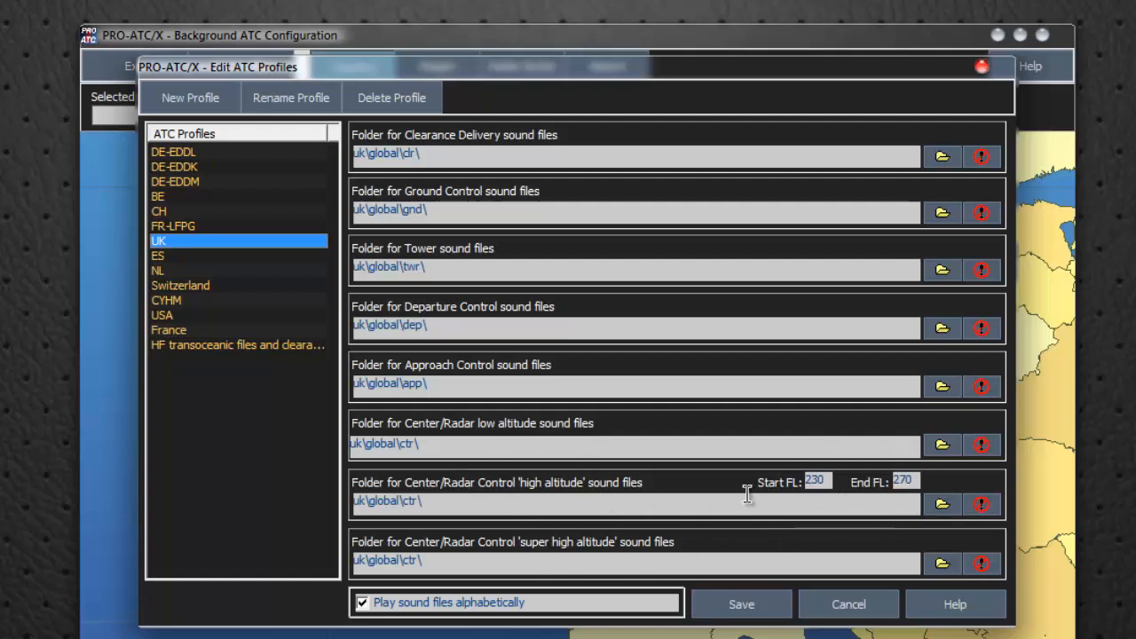
{"action": "left_click", "coordinate": [280, 350]}
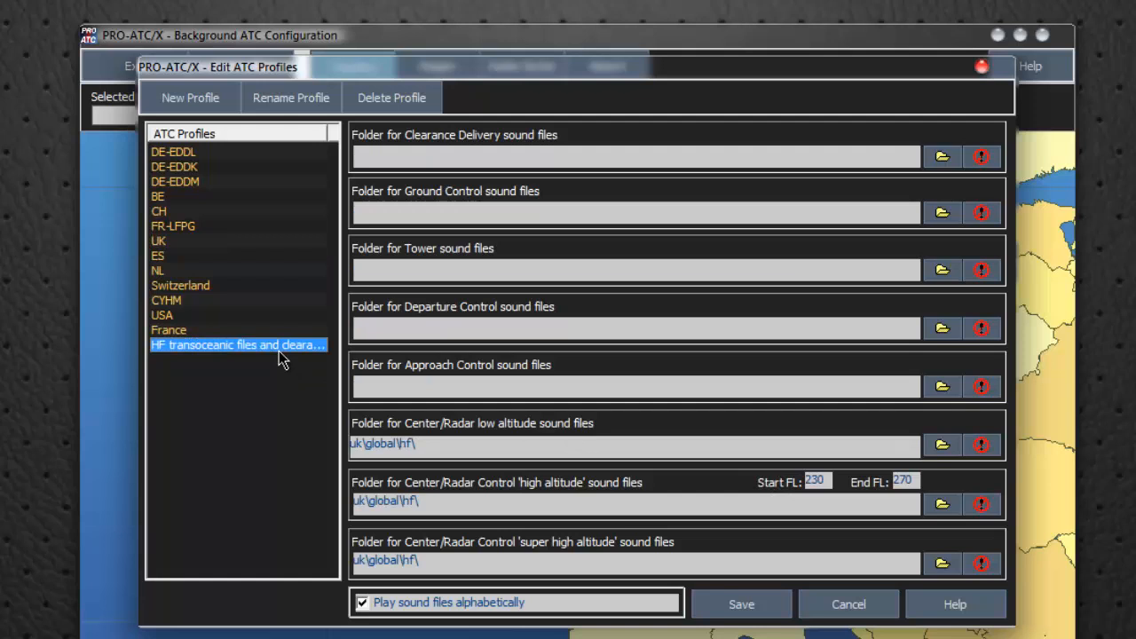
{"action": "left_click", "coordinate": [164, 270]}
{"action": "left_click", "coordinate": [169, 228]}
{"action": "left_click", "coordinate": [164, 213]}
{"action": "left_click", "coordinate": [162, 168]}
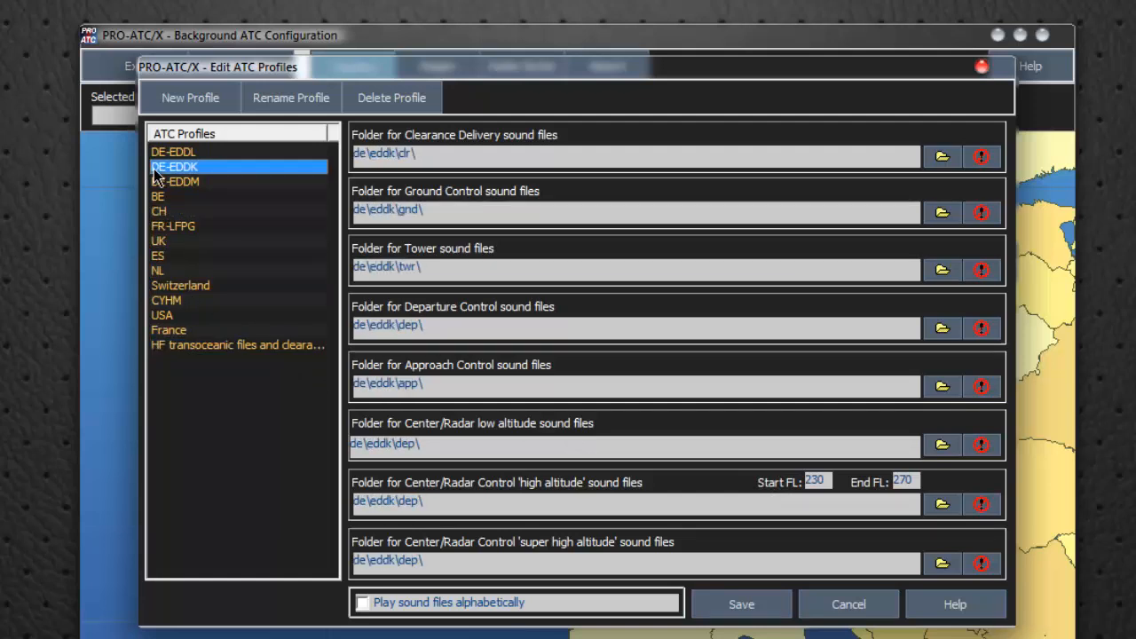
{"action": "left_click", "coordinate": [158, 153]}
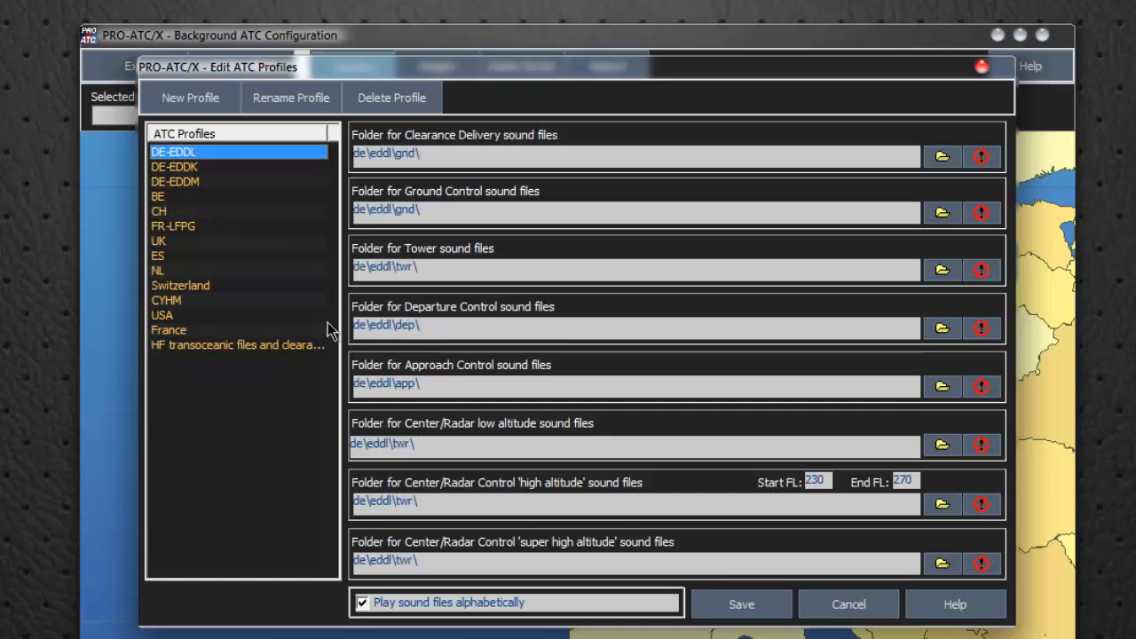
Check the name prompt for a new ATC profile without creating one, and leave the profile editor without saving
{"action": "left_click", "coordinate": [205, 110]}
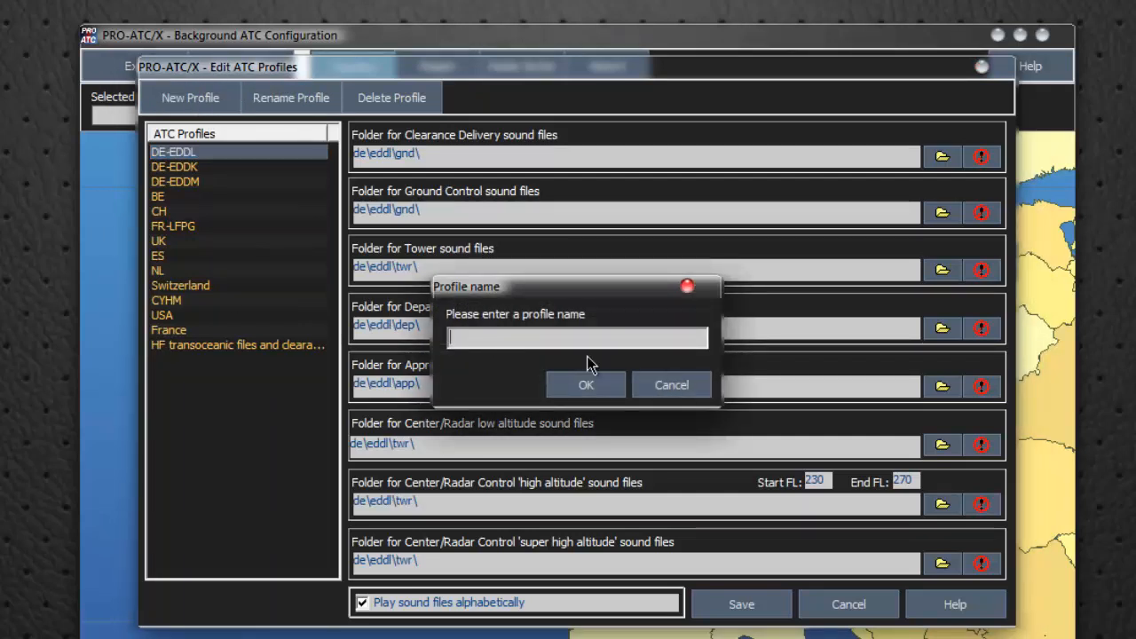
{"action": "left_click", "coordinate": [672, 388]}
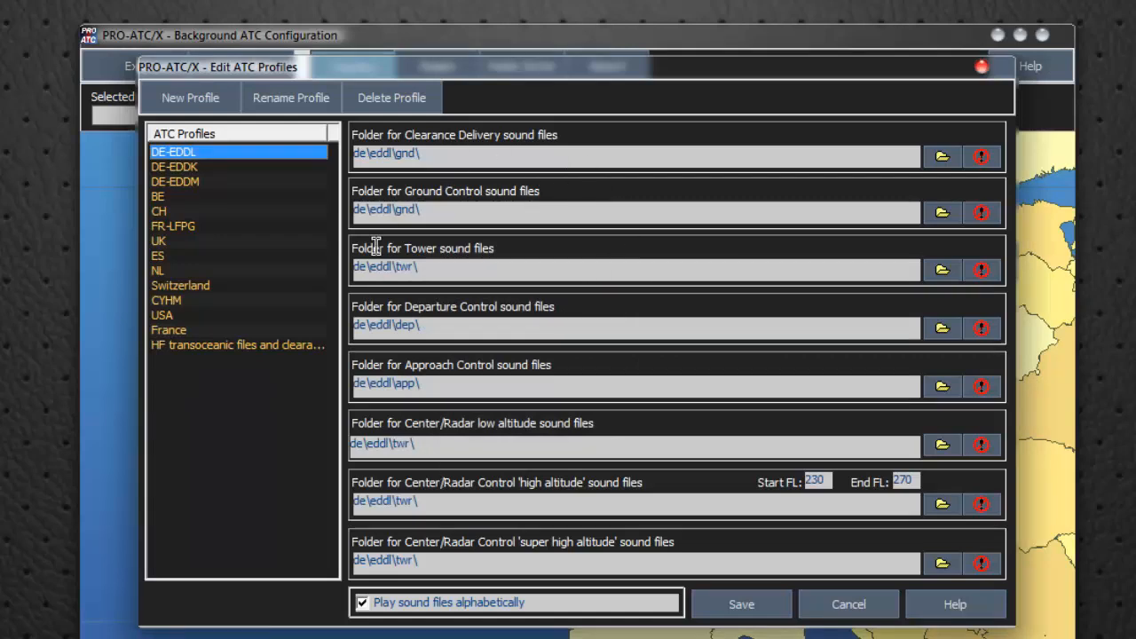
{"action": "left_click", "coordinate": [847, 609]}
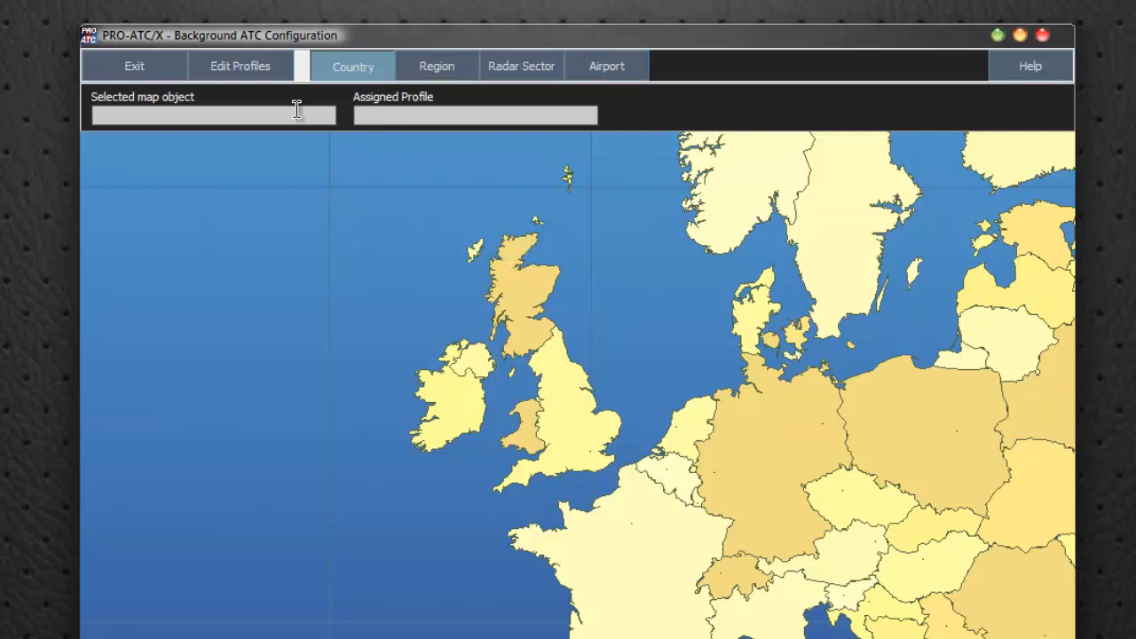
{"action": "left_click", "coordinate": [238, 68]}
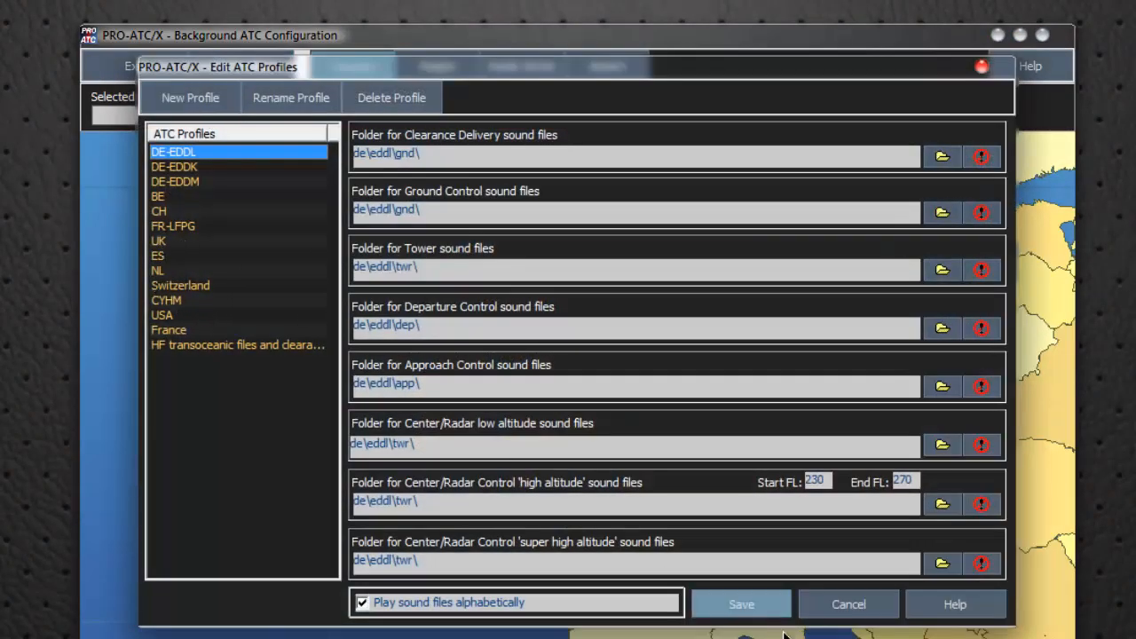
{"action": "left_click", "coordinate": [849, 605]}
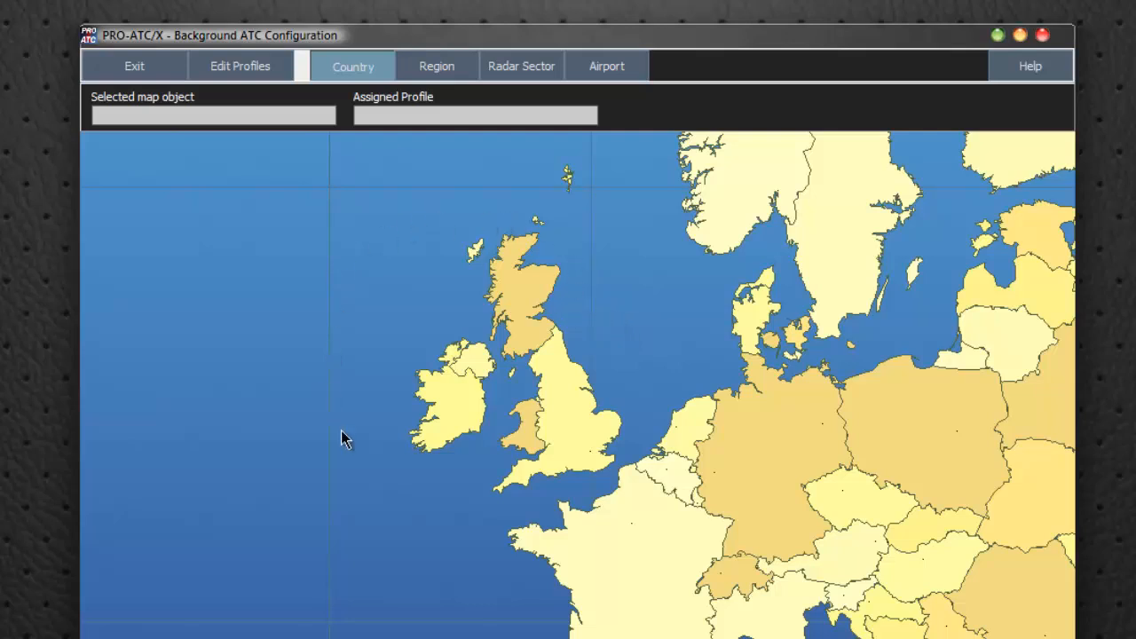
{"action": "right_click", "coordinate": [561, 413]}
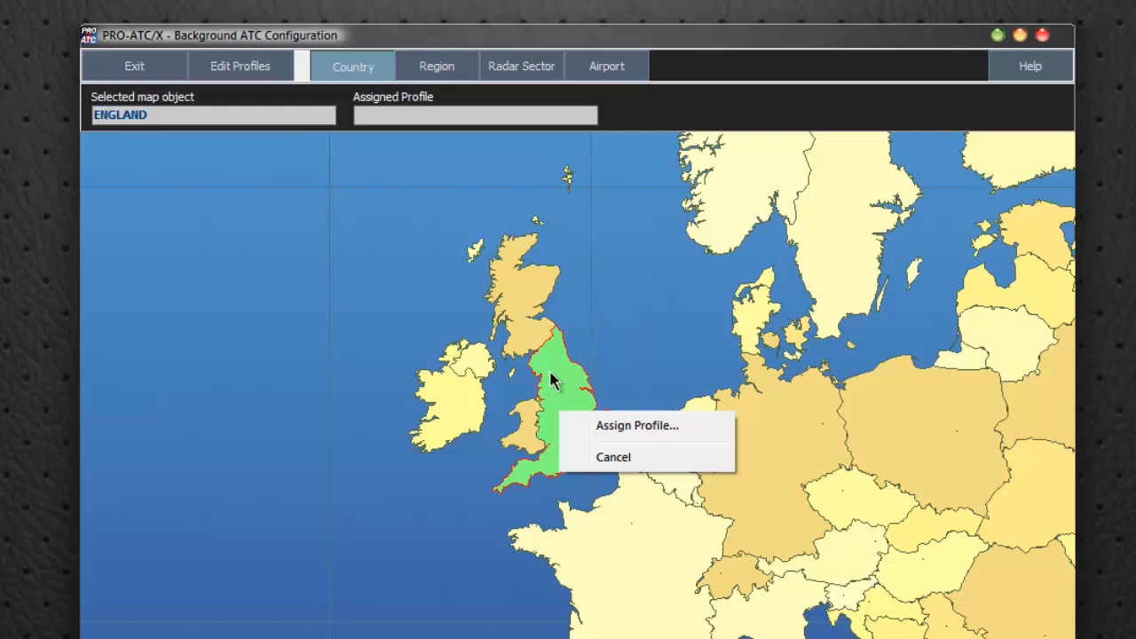
{"action": "left_click", "coordinate": [624, 460]}
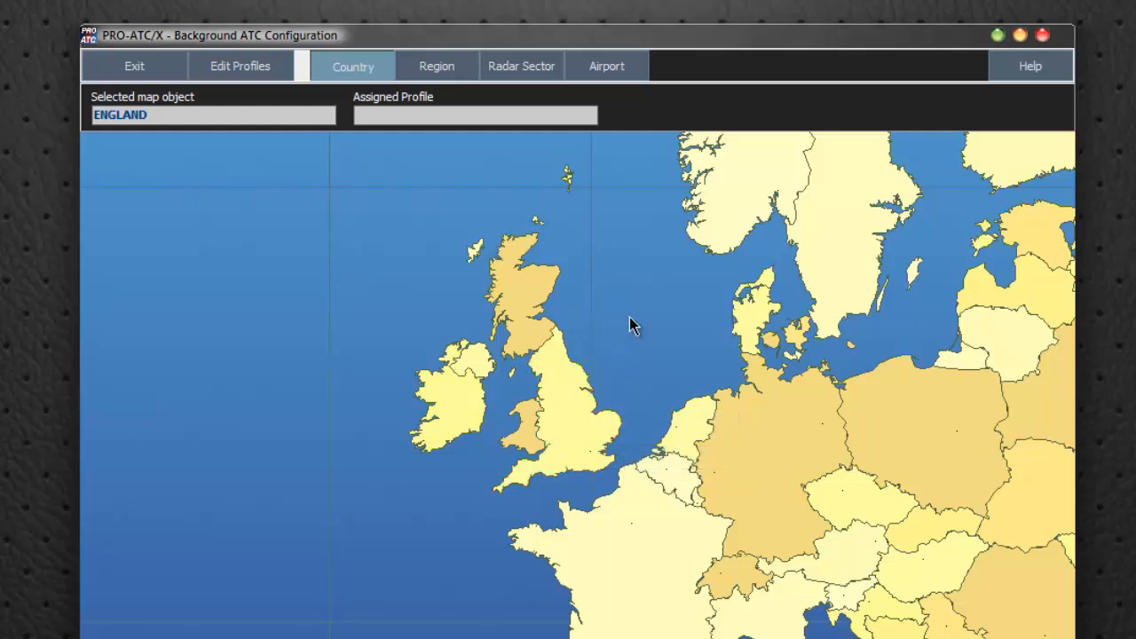
{"action": "right_click", "coordinate": [577, 423]}
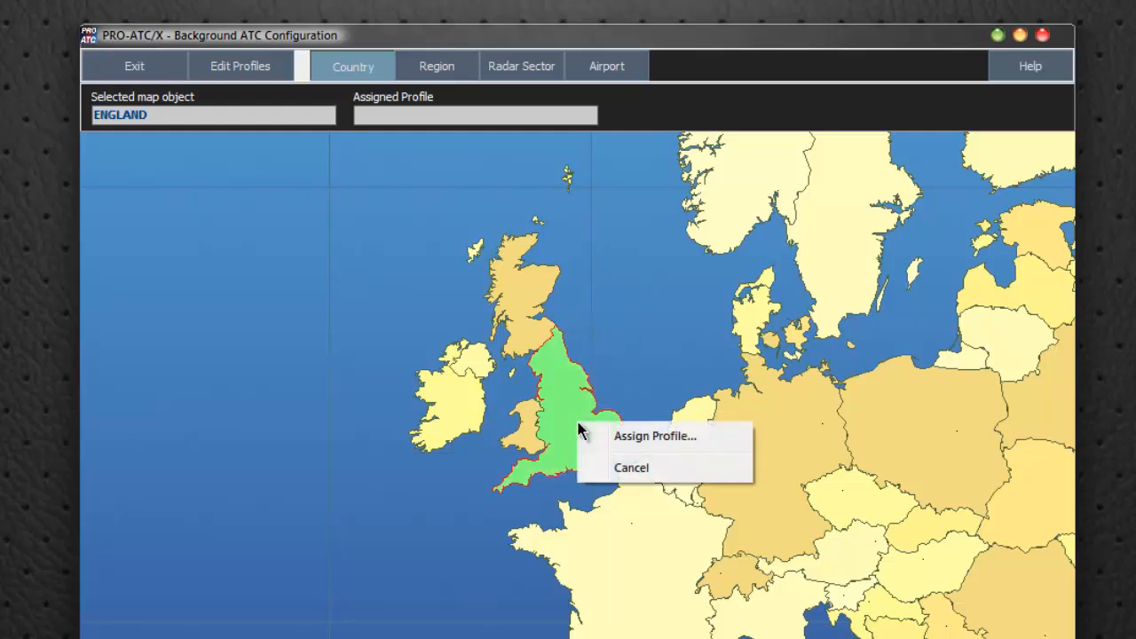
{"action": "left_click", "coordinate": [632, 474]}
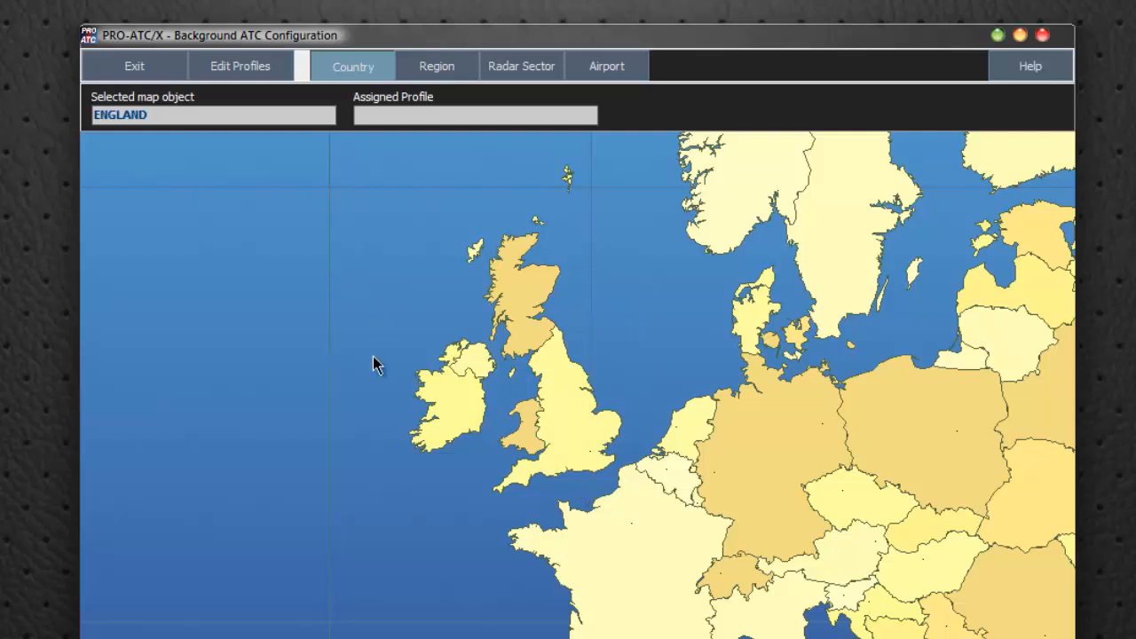
Select England, Scotland, Northern Ireland, Ireland, Wales and the Outer Hebrides together on the country map
{"action": "right_click", "coordinate": [567, 417]}
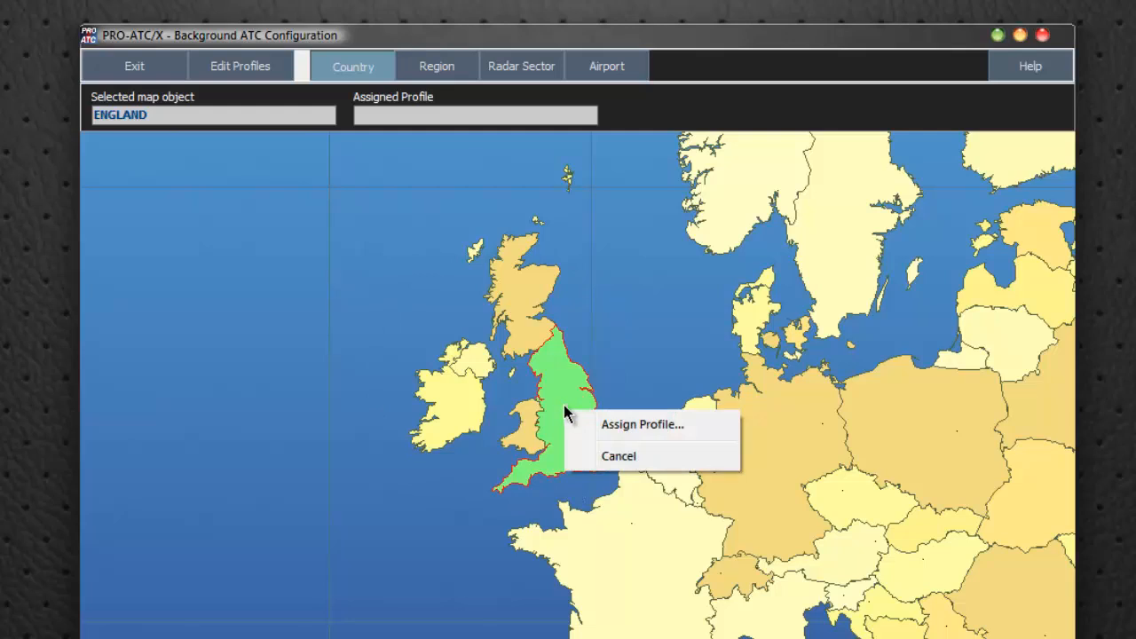
{"action": "right_click", "coordinate": [515, 289]}
{"action": "right_click", "coordinate": [470, 362]}
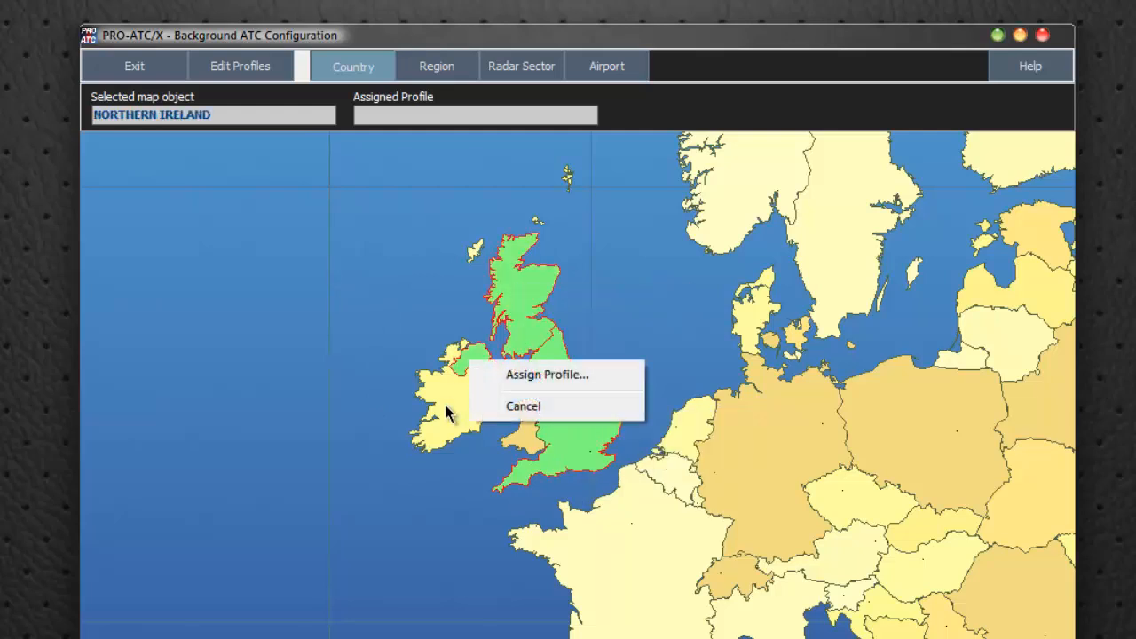
{"action": "right_click", "coordinate": [446, 406]}
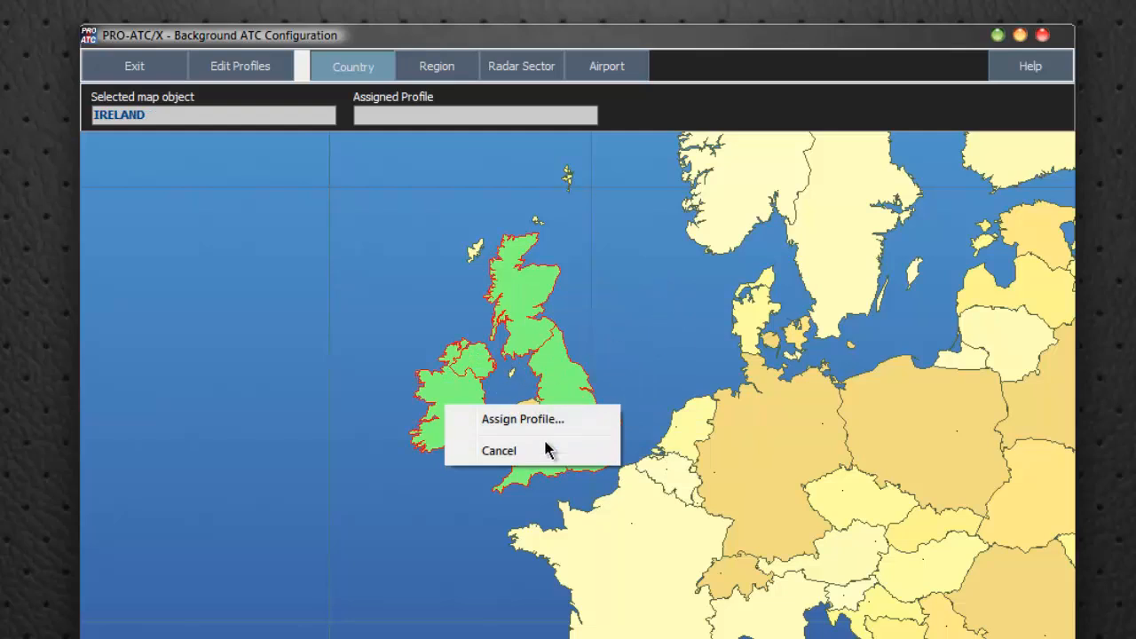
{"action": "left_click", "coordinate": [451, 517]}
{"action": "right_click", "coordinate": [525, 430]}
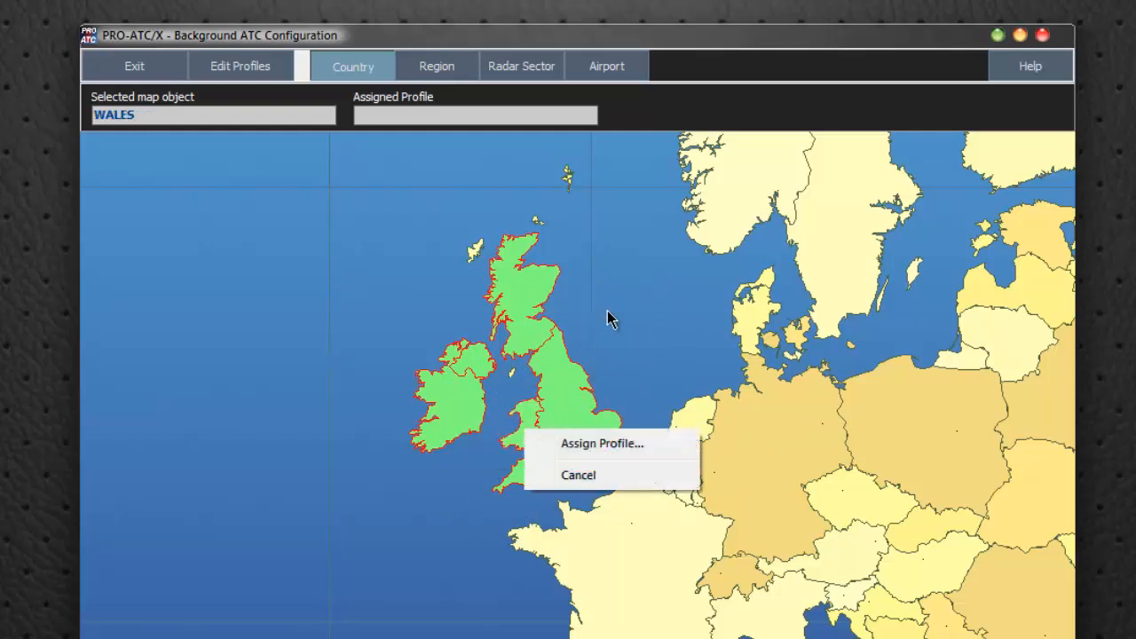
{"action": "right_click", "coordinate": [470, 257]}
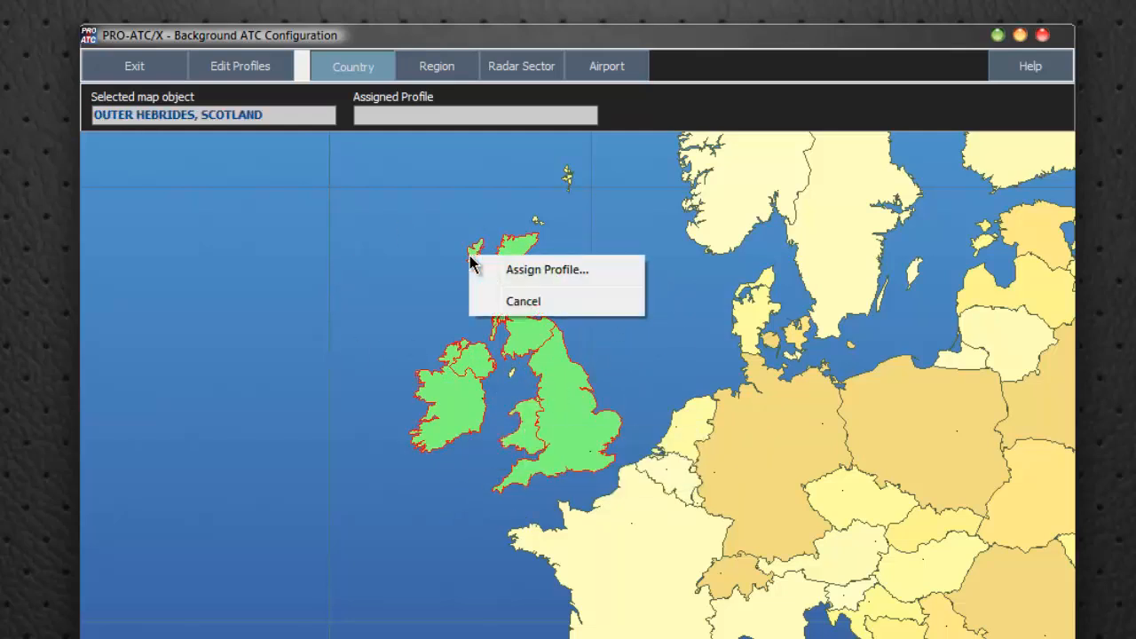
Choose the UK profile for all airports and radar sectors of the selected British Isles countries, and cancel the assignment
{"action": "left_click", "coordinate": [528, 272]}
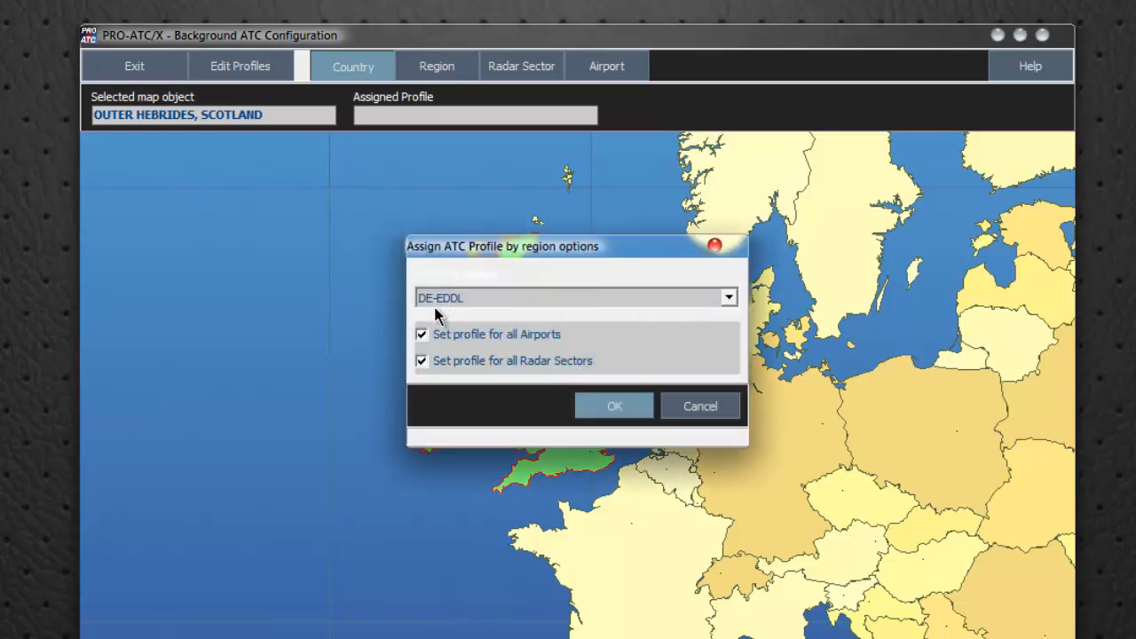
{"action": "left_click", "coordinate": [726, 302]}
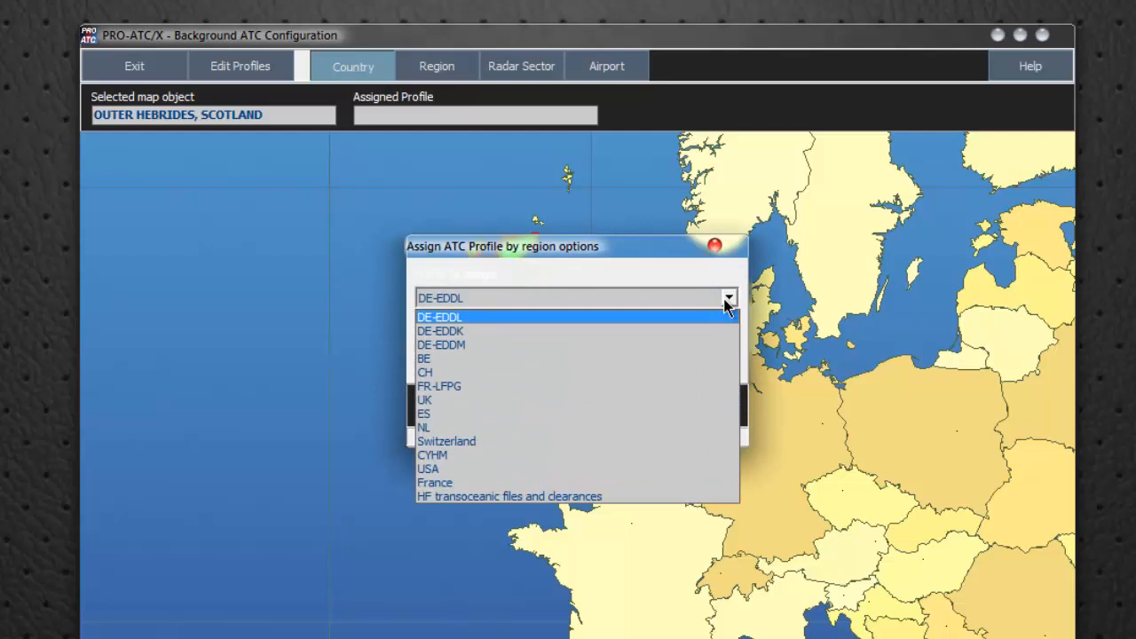
{"action": "left_click", "coordinate": [432, 401]}
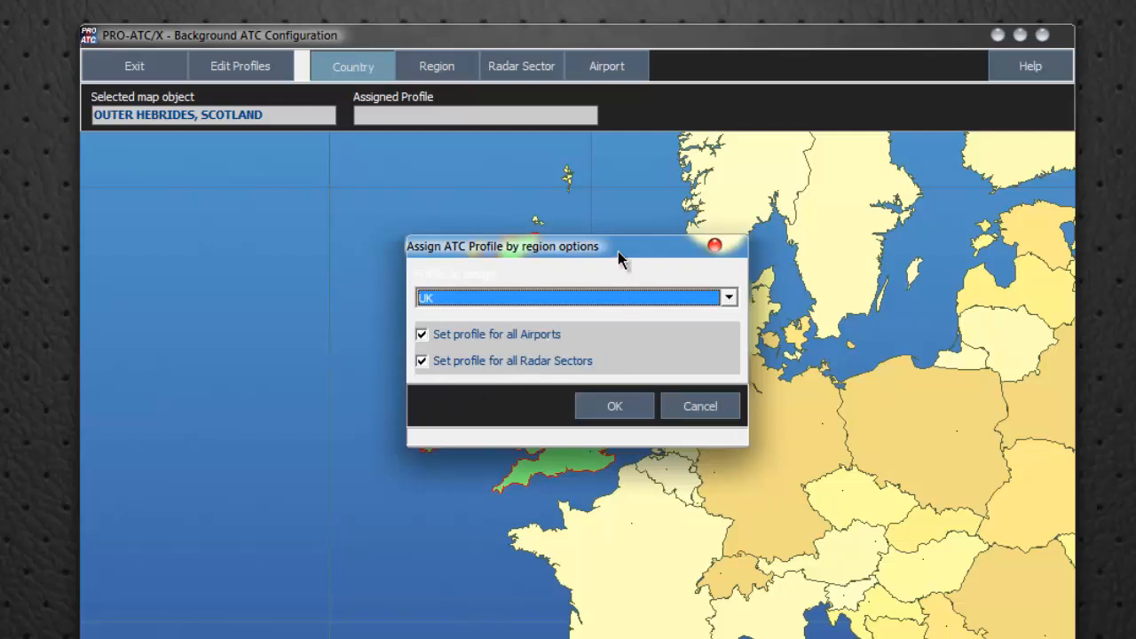
{"action": "left_click_drag", "start_coordinate": [618, 251], "coordinate": [930, 233]}
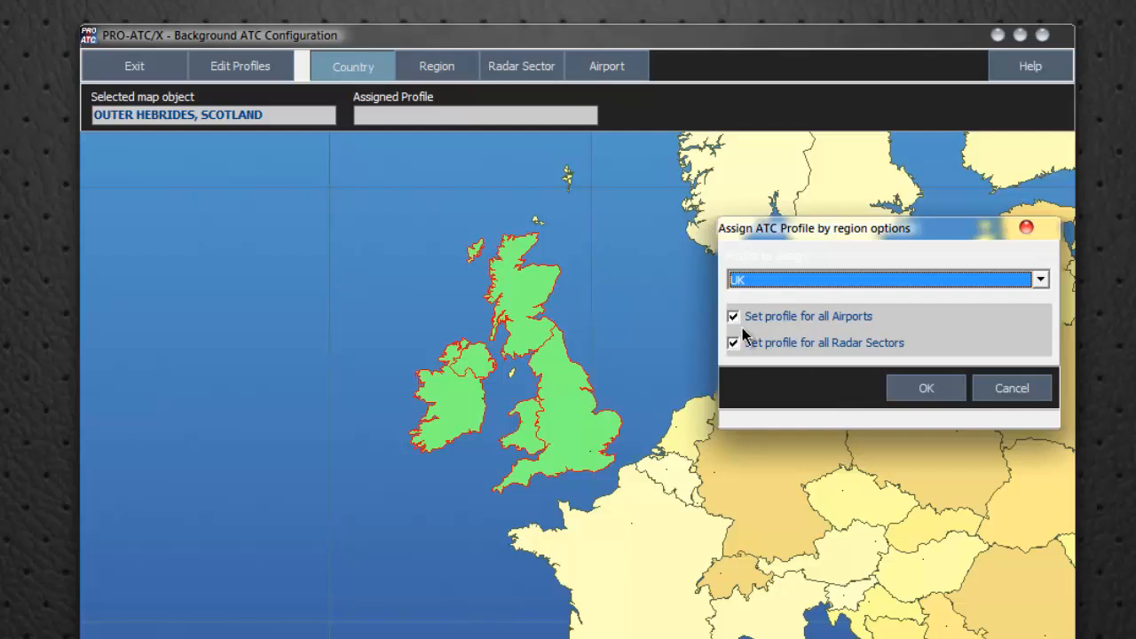
{"action": "left_click", "coordinate": [1012, 389]}
Deselect the Outer Hebrides, Ireland, Northern Ireland and Wales on the country map
{"action": "right_click", "coordinate": [645, 305]}
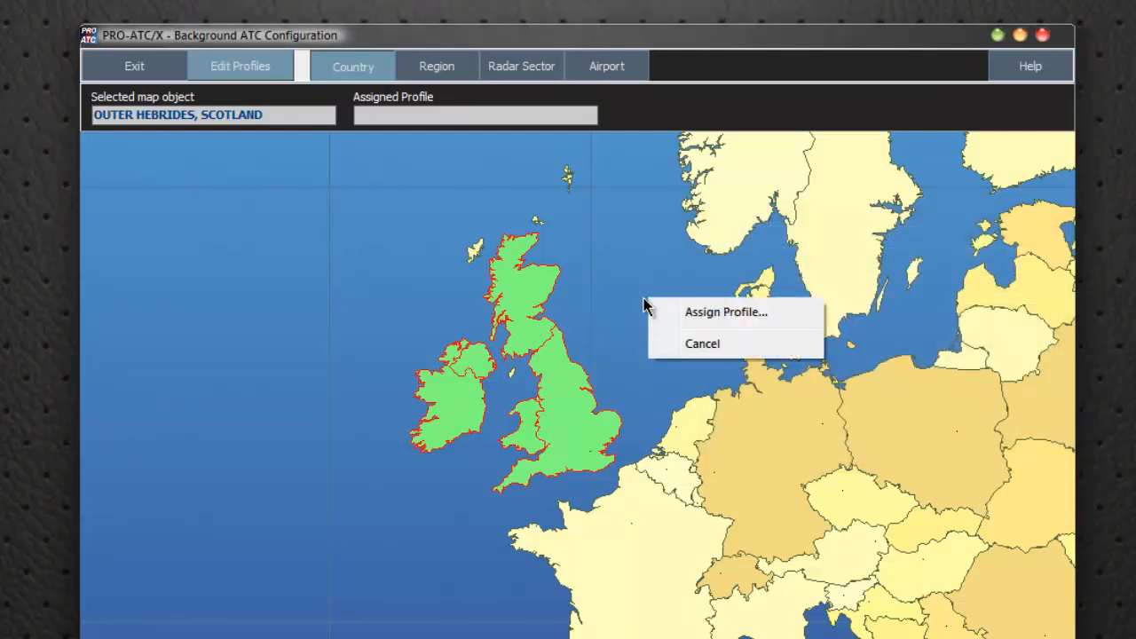
{"action": "left_click", "coordinate": [713, 350]}
{"action": "left_click", "coordinate": [665, 338]}
{"action": "left_click", "coordinate": [622, 312]}
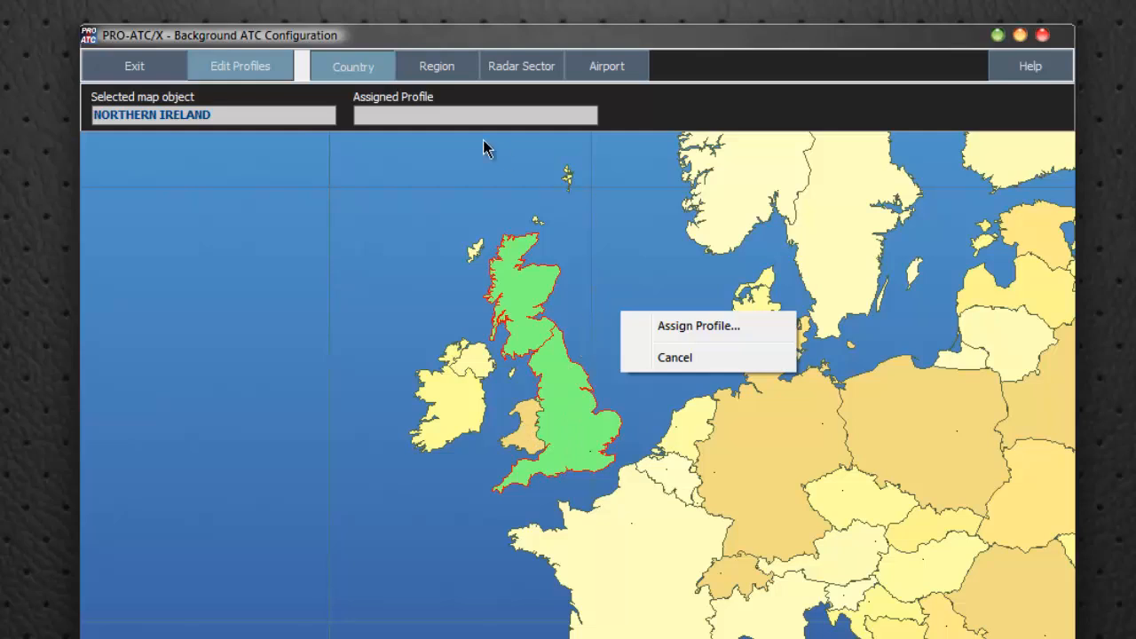
Switch to region selection and stretch the region rectangle over Alaska, Canada and the United States
{"action": "left_click", "coordinate": [438, 68]}
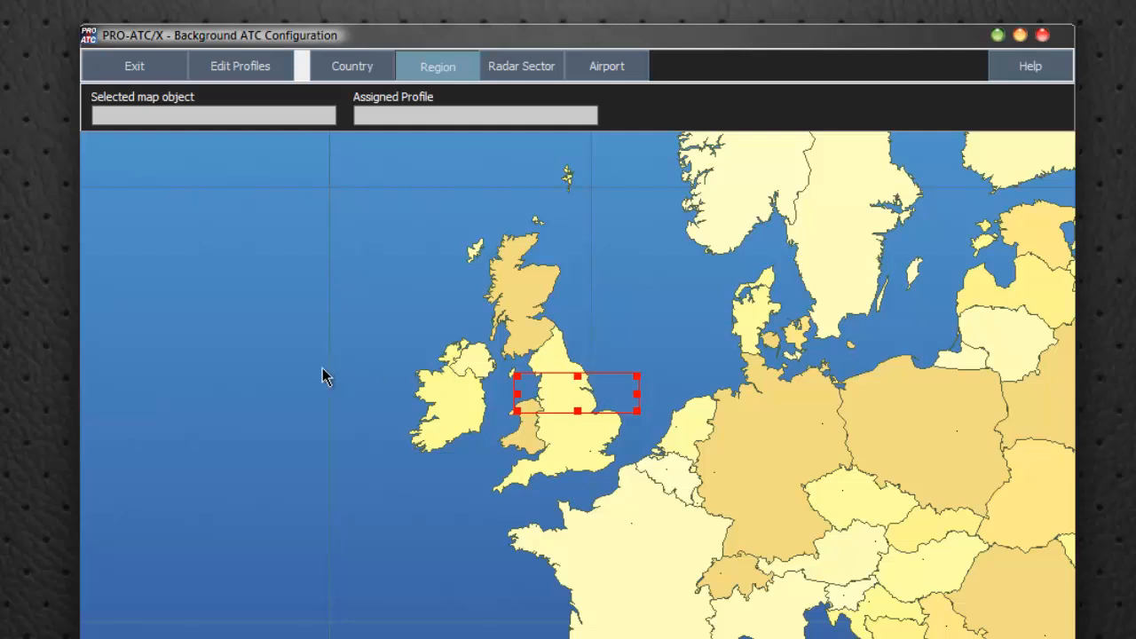
{"action": "right_click", "coordinate": [578, 393]}
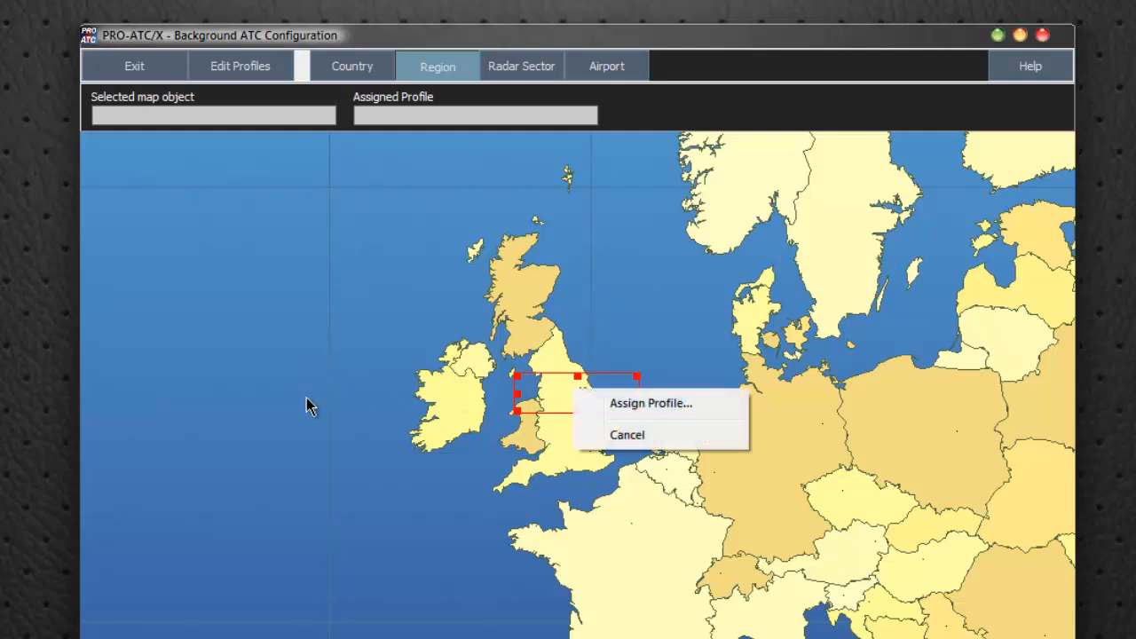
{"action": "left_click", "coordinate": [607, 435]}
{"action": "left_click_drag", "start_coordinate": [286, 368], "coordinate": [826, 396]}
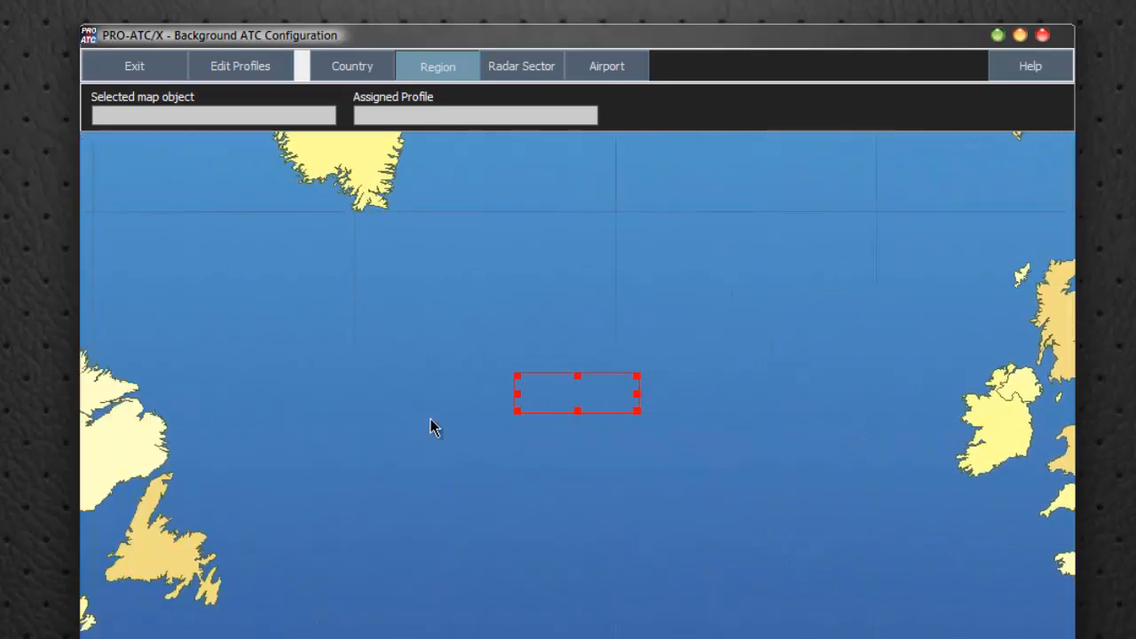
{"action": "left_click_drag", "start_coordinate": [431, 419], "coordinate": [973, 422]}
{"action": "left_click_drag", "start_coordinate": [559, 434], "coordinate": [946, 394]}
{"action": "scroll", "coordinate": [560, 408], "scroll_direction": "down", "scroll_amount": 5}
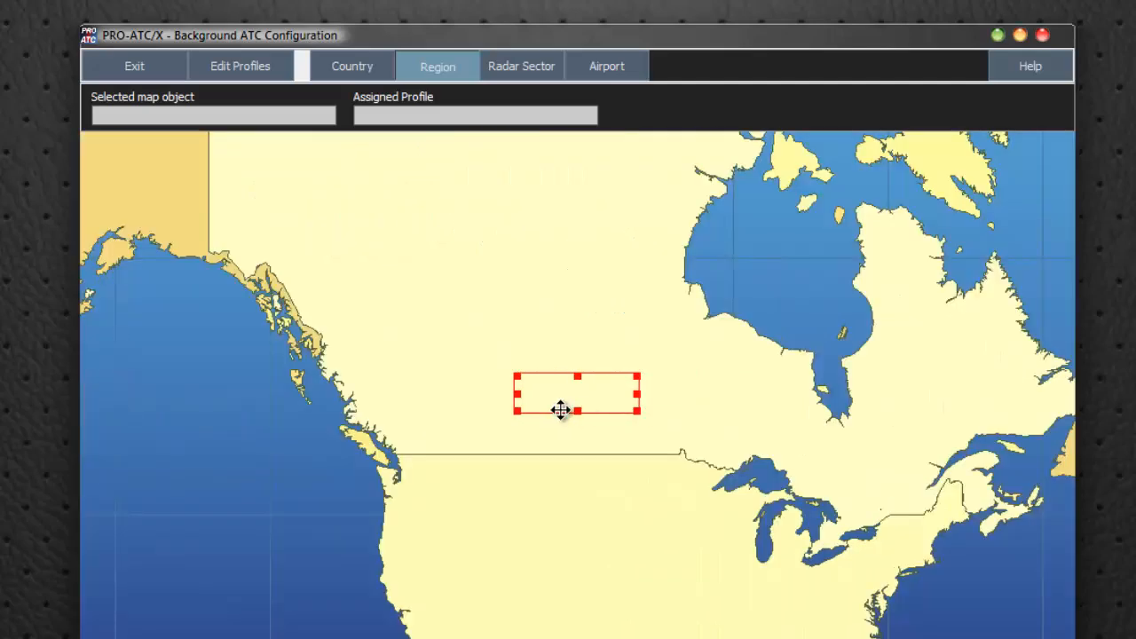
{"action": "scroll", "coordinate": [560, 408], "scroll_direction": "down", "scroll_amount": 2}
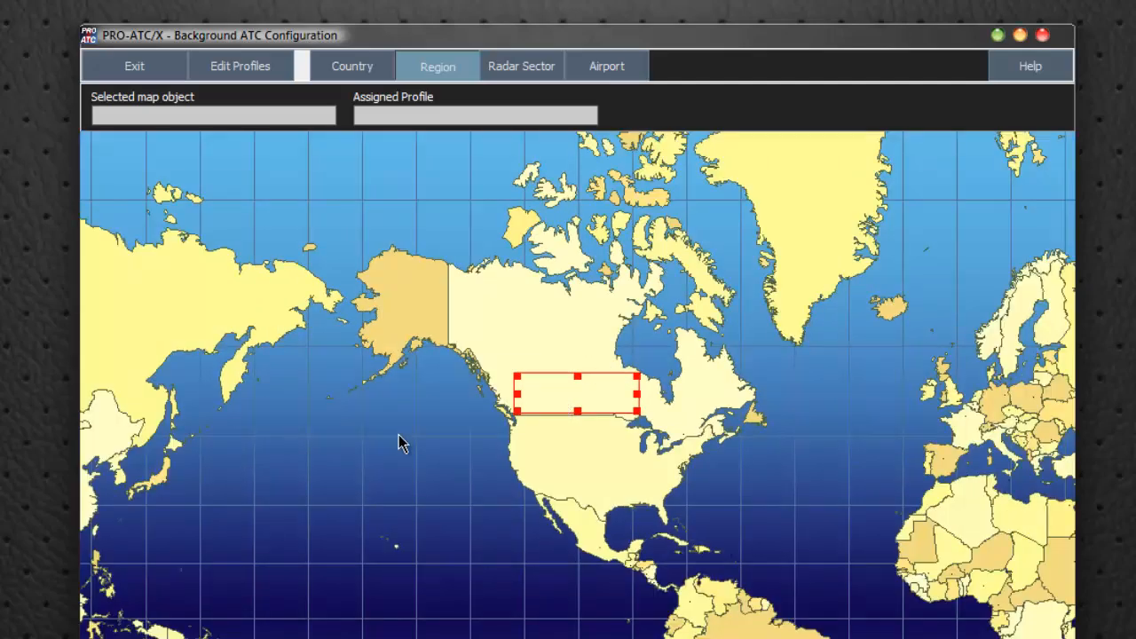
{"action": "left_click_drag", "start_coordinate": [398, 434], "coordinate": [338, 420]}
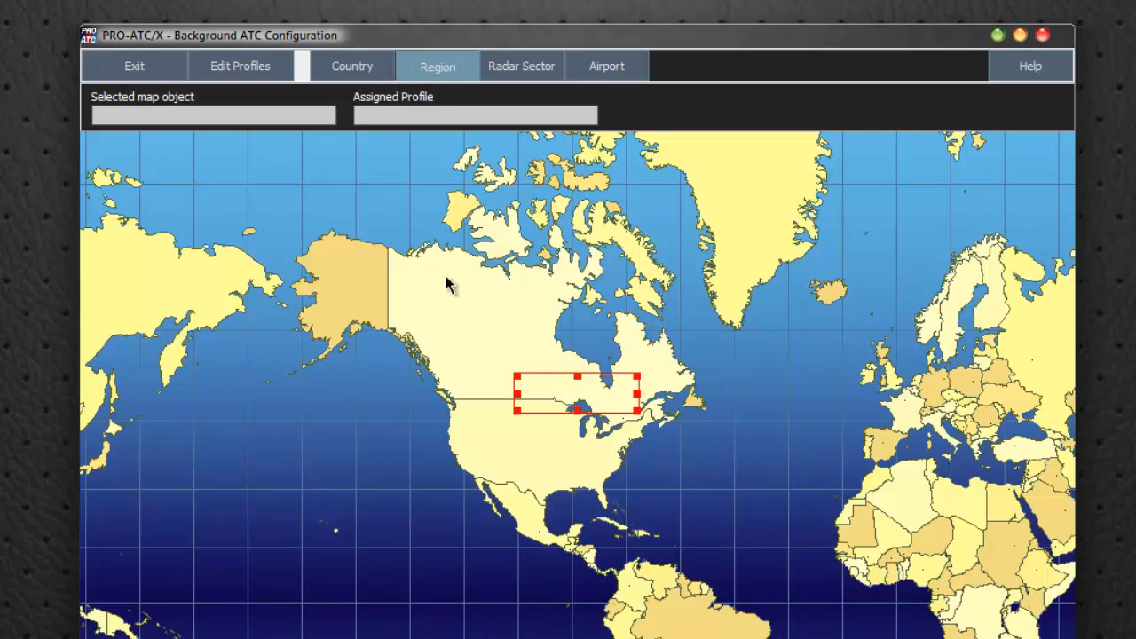
{"action": "left_click_drag", "start_coordinate": [518, 377], "coordinate": [298, 210]}
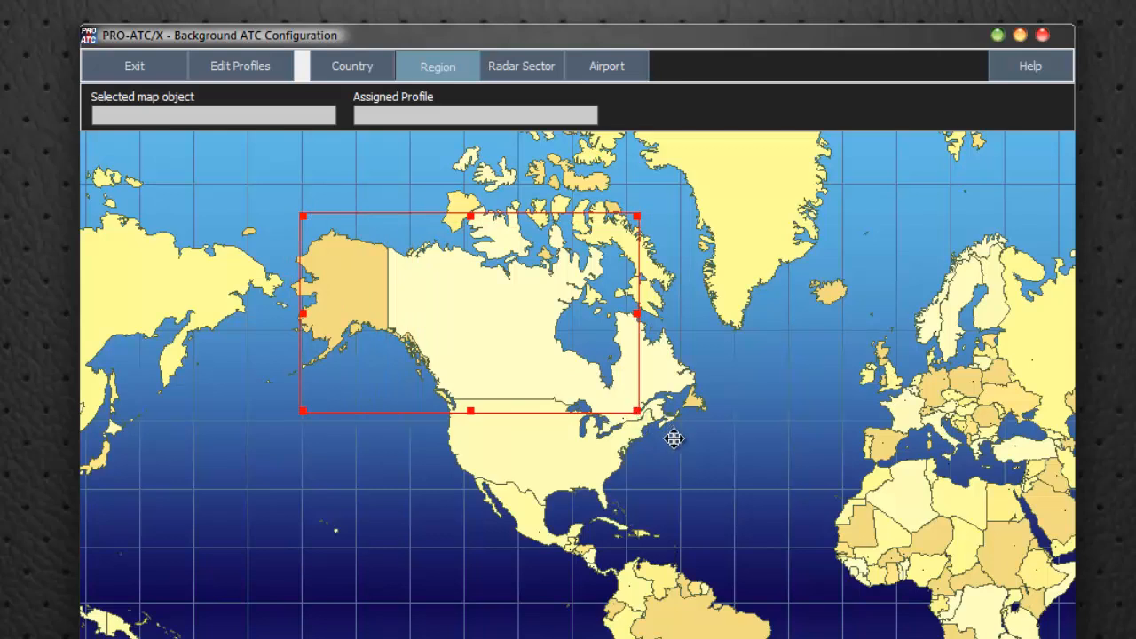
{"action": "left_click_drag", "start_coordinate": [636, 410], "coordinate": [733, 519]}
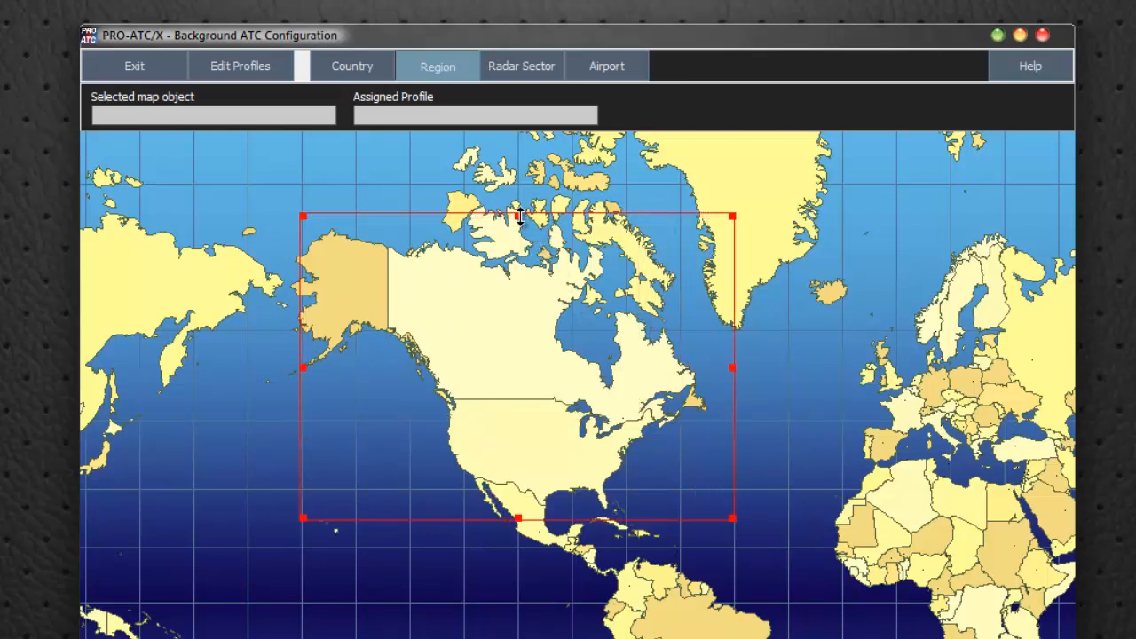
{"action": "left_click_drag", "start_coordinate": [518, 216], "coordinate": [518, 135]}
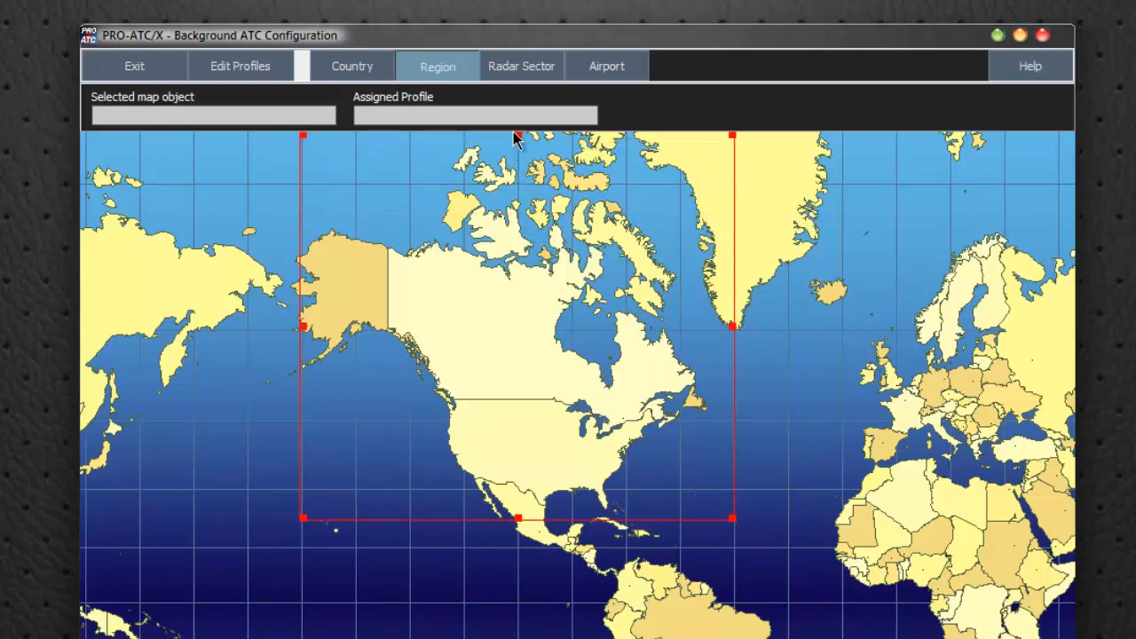
Examine the profiles available for the North American region in the assignment dialog, and cancel without assigning one
{"action": "right_click", "coordinate": [500, 307]}
{"action": "left_click", "coordinate": [554, 324]}
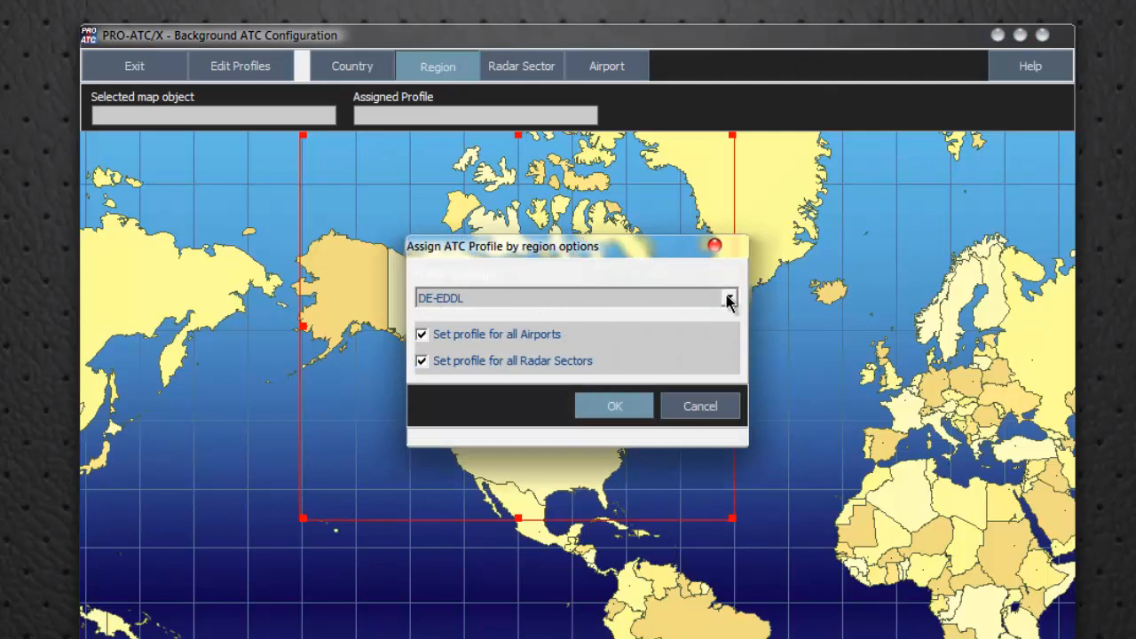
{"action": "left_click", "coordinate": [728, 300]}
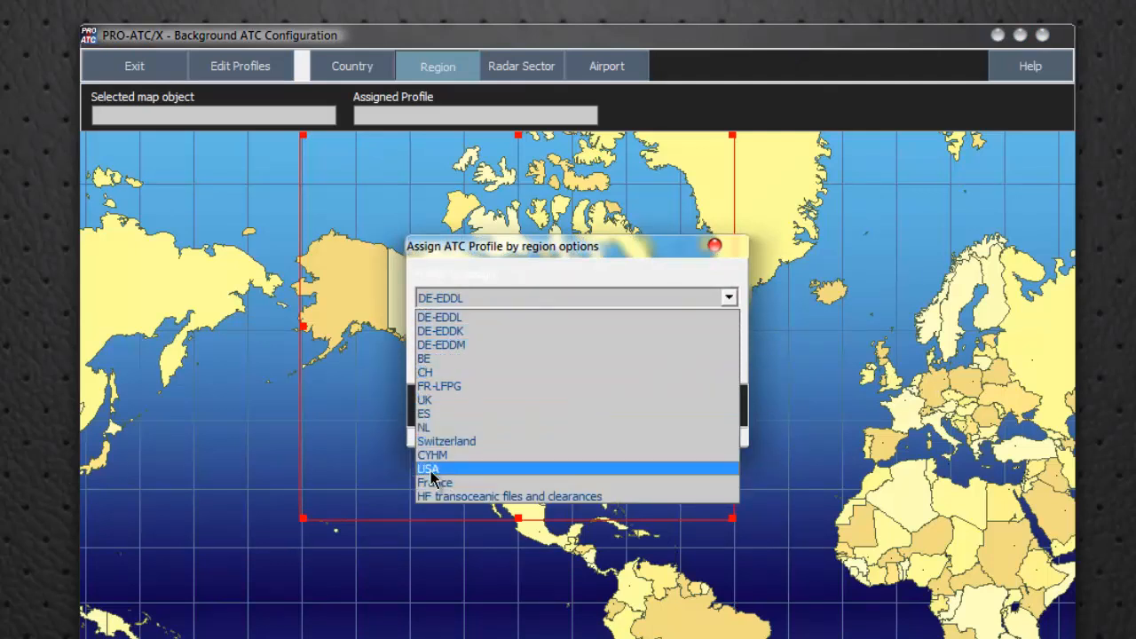
{"action": "left_click", "coordinate": [788, 283]}
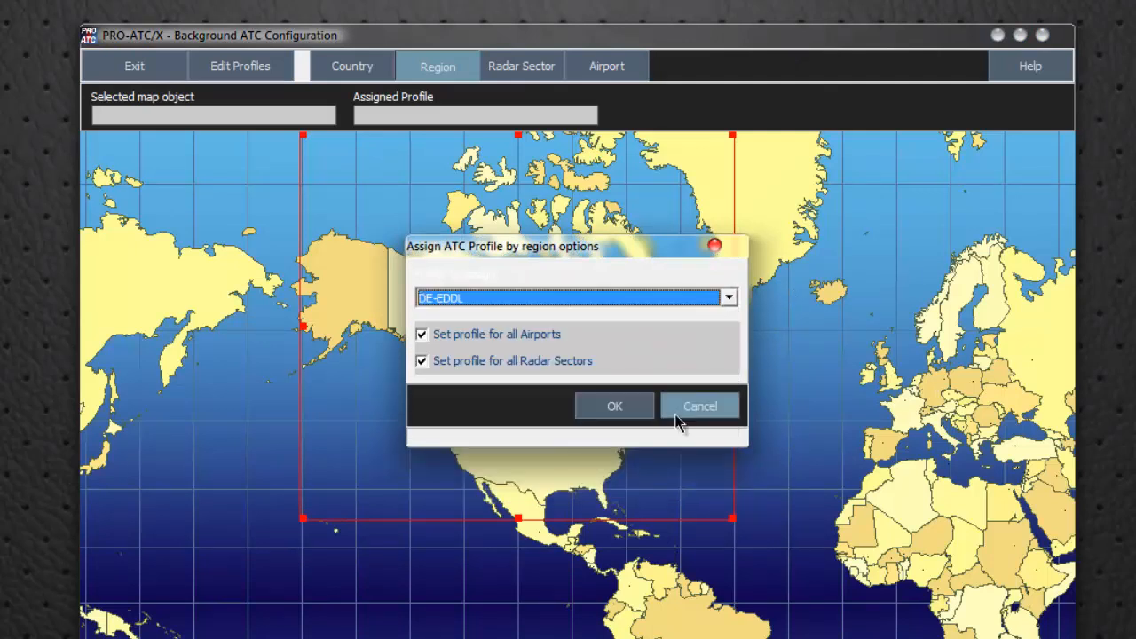
{"action": "left_click", "coordinate": [692, 409]}
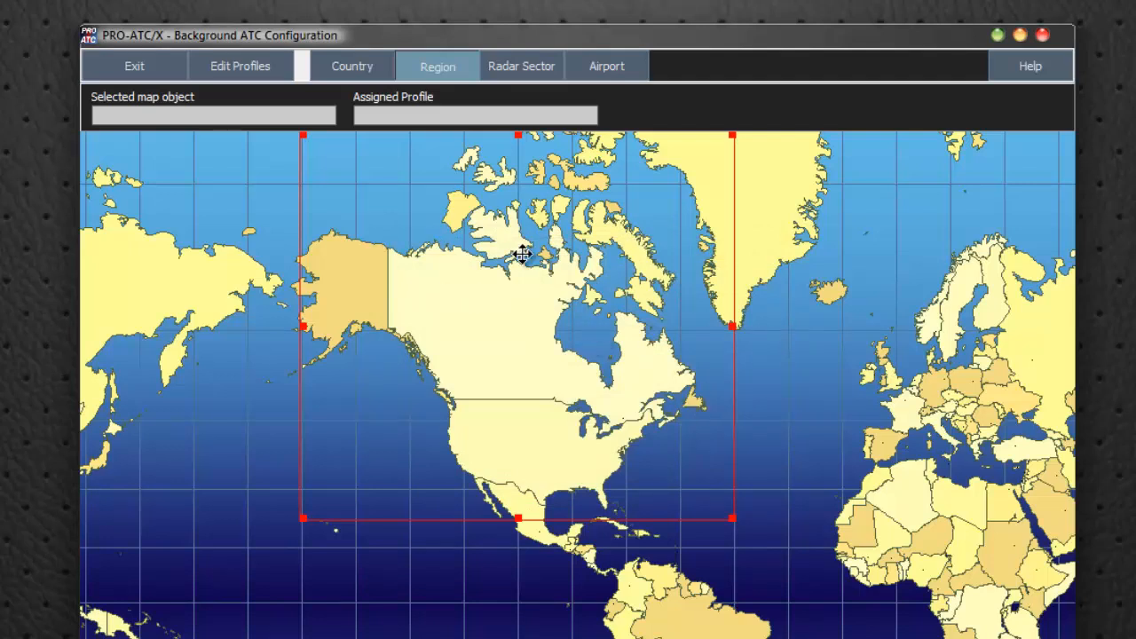
Switch to radar sector selection and select six sectors across Canada together, including Winnipeg 126.40, Edmonton 127.82 and Winnipeg 133.60
{"action": "left_click", "coordinate": [516, 78]}
{"action": "scroll", "coordinate": [609, 372], "scroll_direction": "up", "scroll_amount": 2}
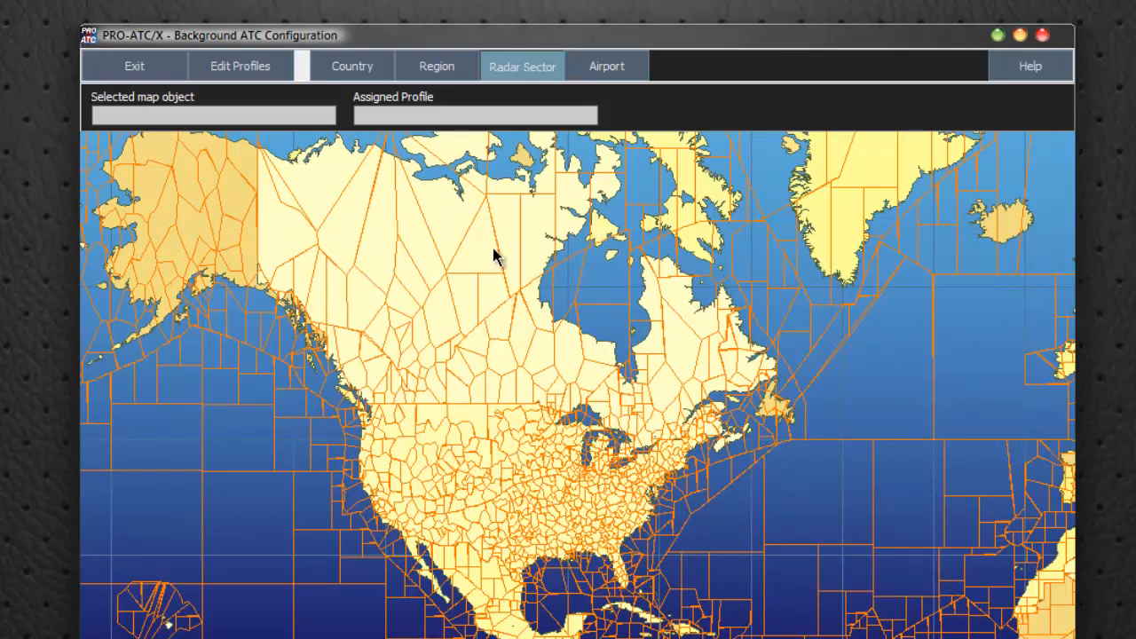
{"action": "right_click", "coordinate": [479, 352]}
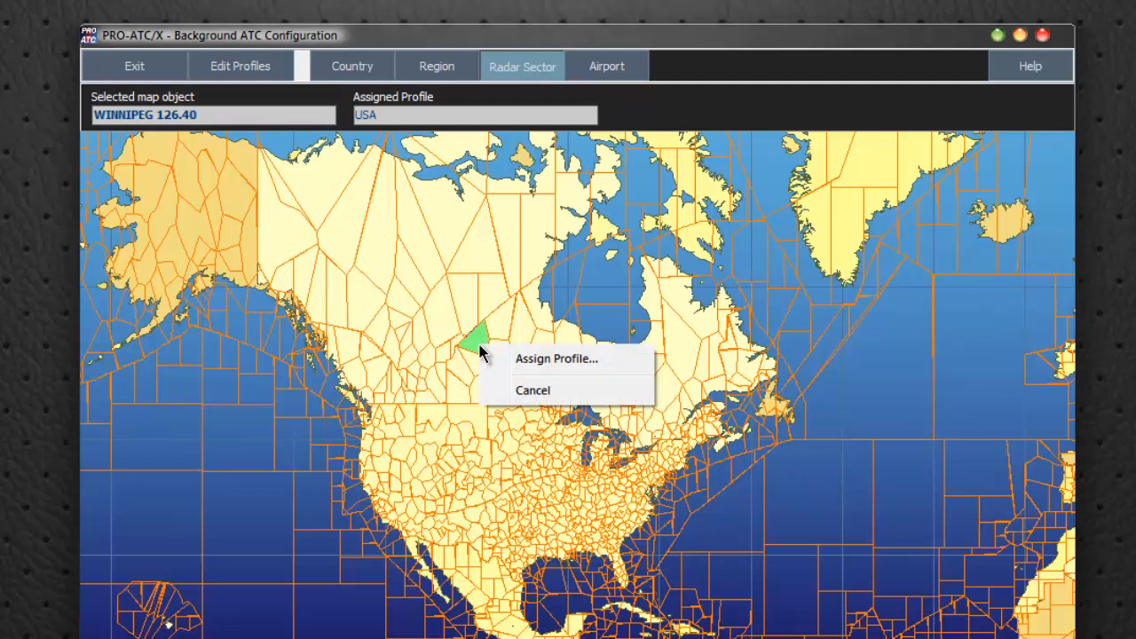
{"action": "right_click", "coordinate": [458, 381]}
{"action": "right_click", "coordinate": [417, 333]}
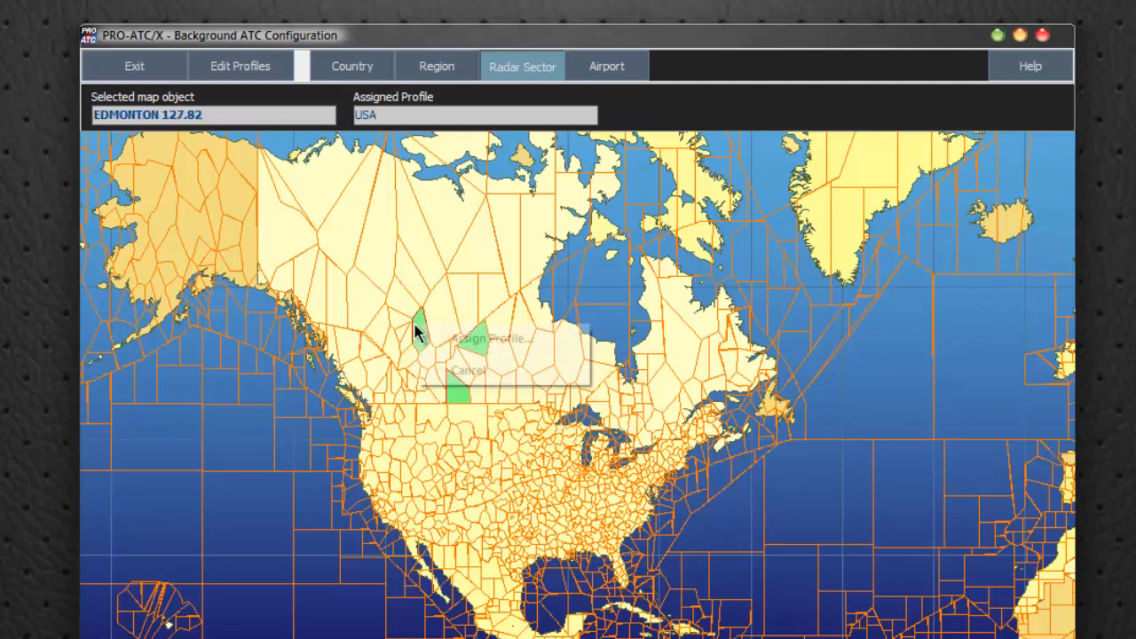
{"action": "right_click", "coordinate": [361, 307]}
{"action": "right_click", "coordinate": [300, 286]}
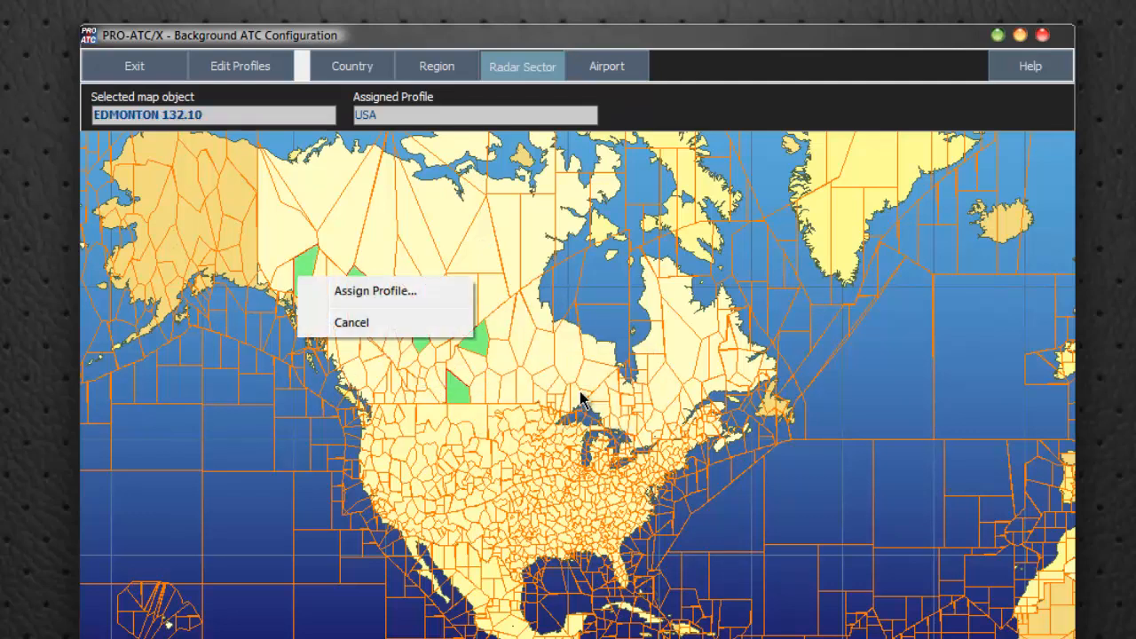
{"action": "right_click", "coordinate": [565, 351]}
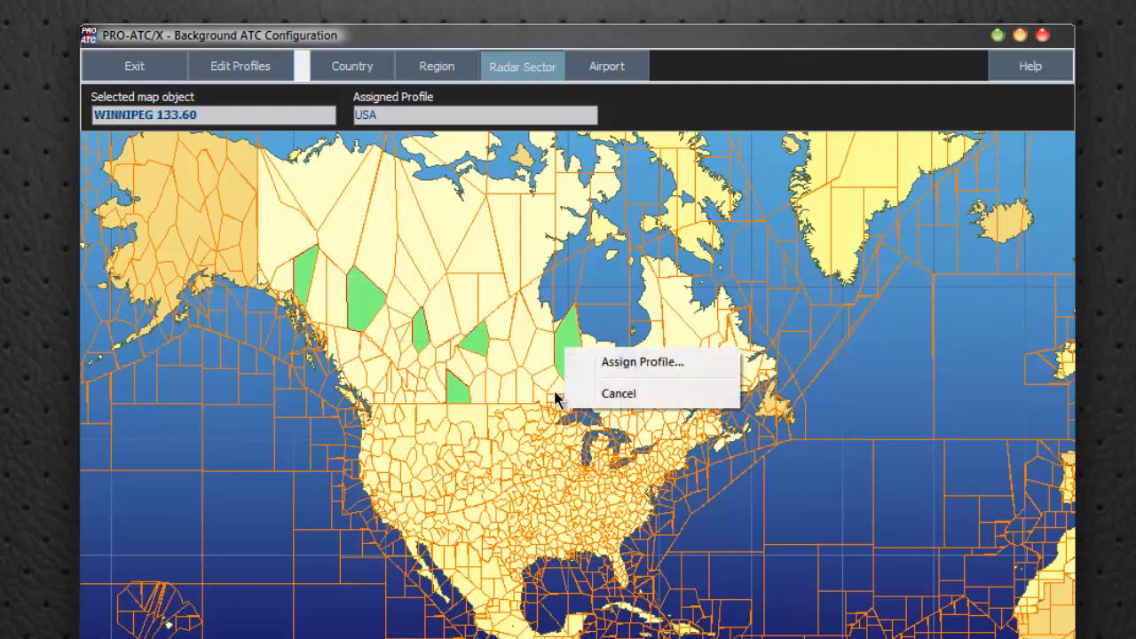
Examine the profile choices for the selected Canadian radar sectors, and cancel without changing the assignment
{"action": "left_click", "coordinate": [636, 363]}
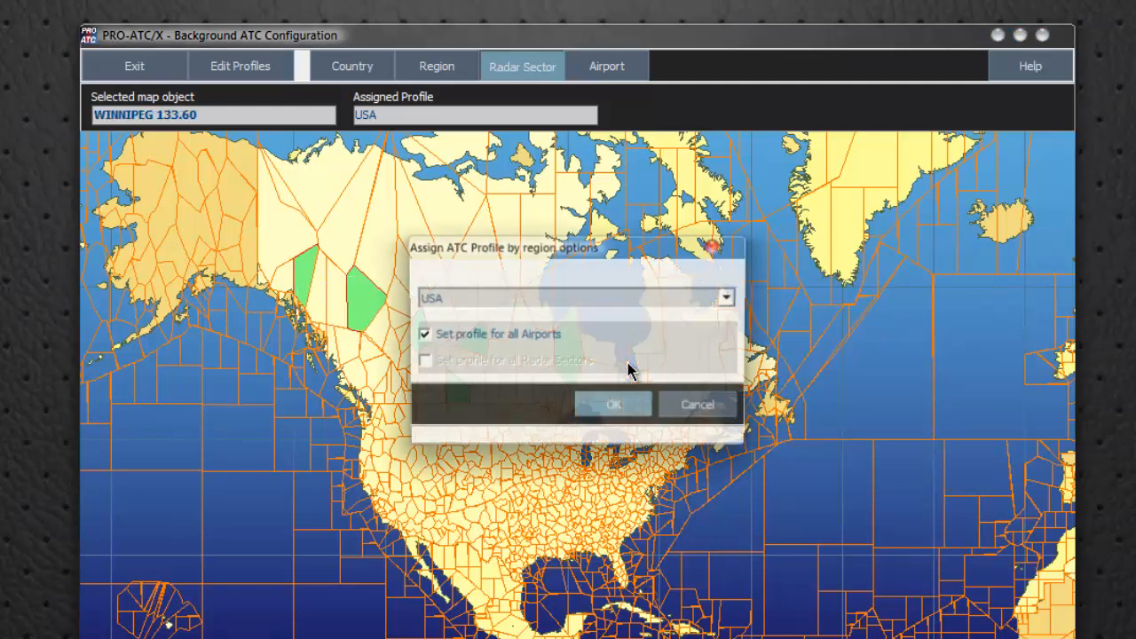
{"action": "left_click", "coordinate": [728, 300]}
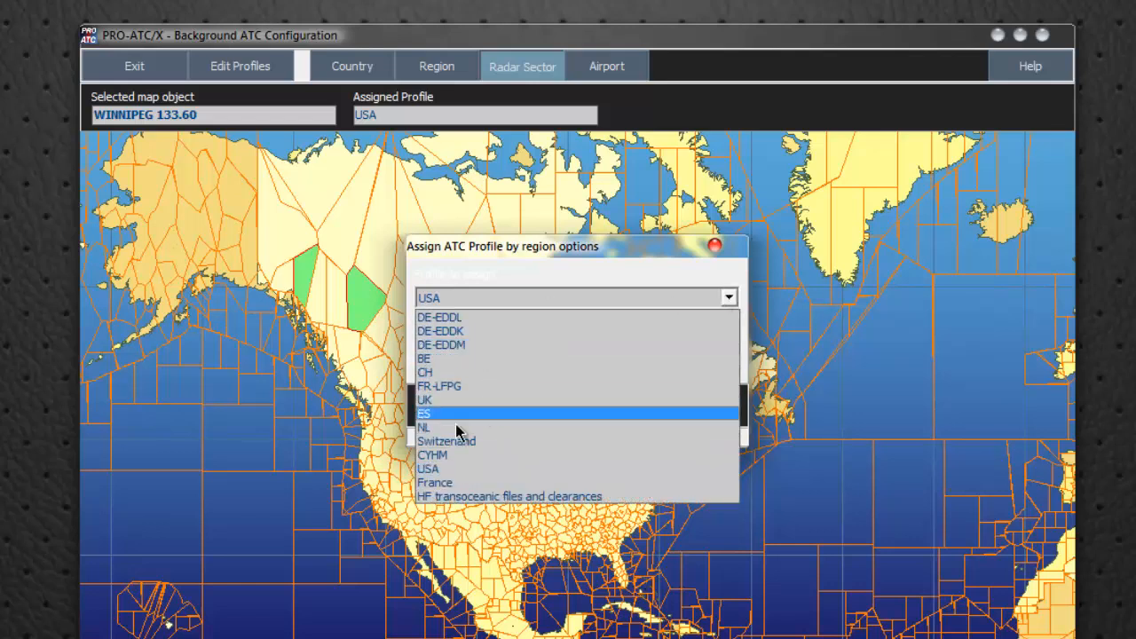
{"action": "left_click", "coordinate": [646, 255]}
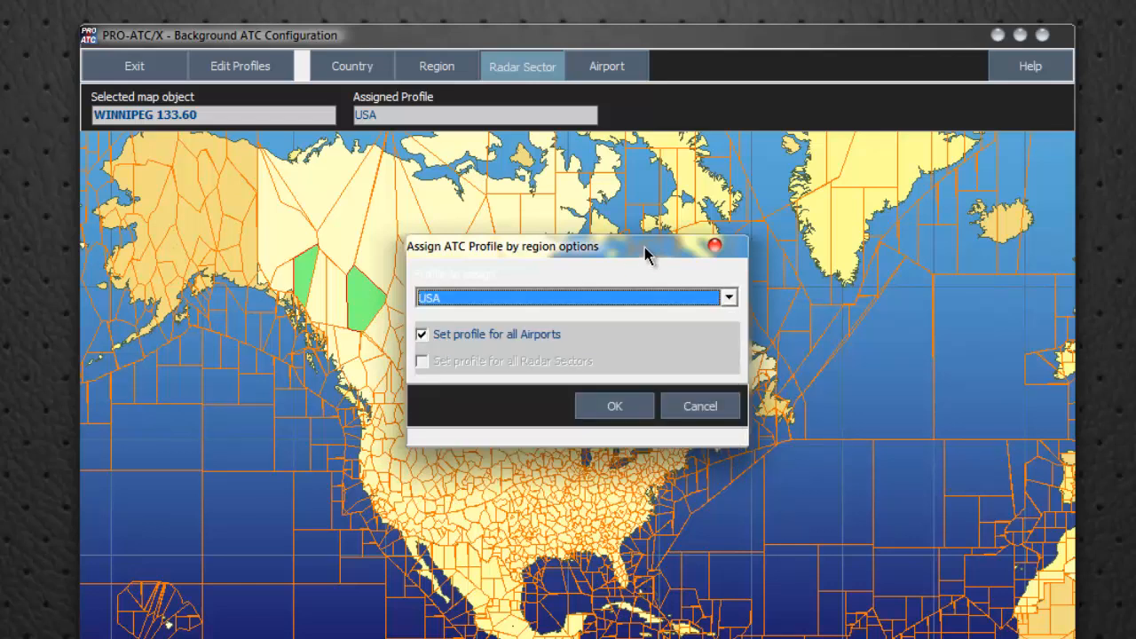
{"action": "left_click", "coordinate": [695, 406]}
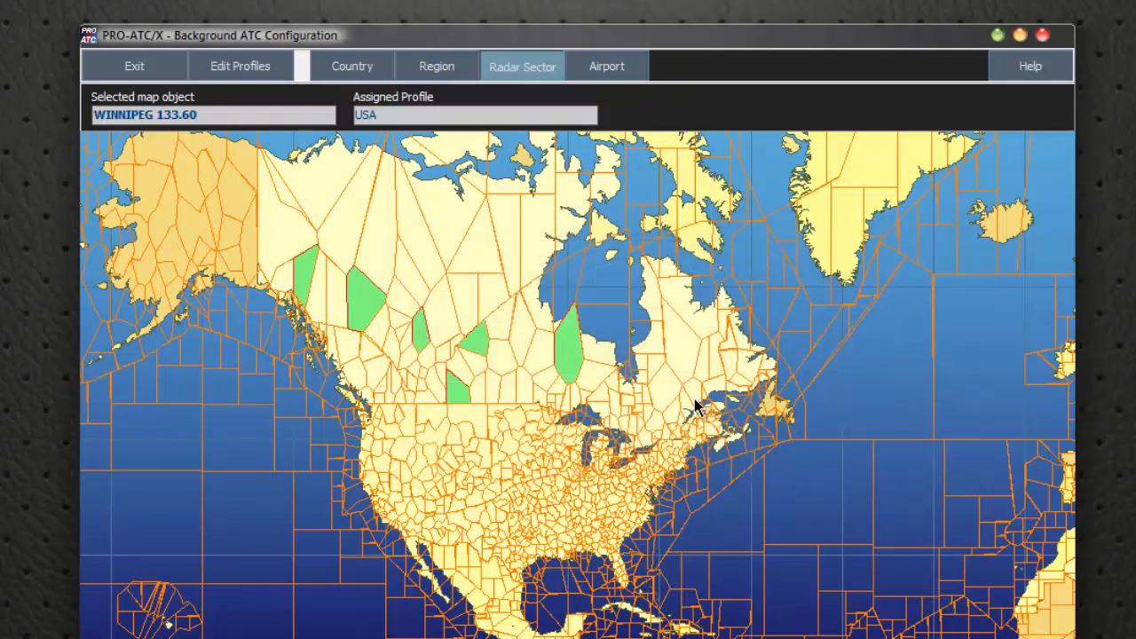
Deselect the Canadian radar sectors except Winnipeg 126.40, and dismiss the profile assignment dialog without assigning anything
{"action": "right_click", "coordinate": [825, 336]}
{"action": "left_click", "coordinate": [881, 384]}
{"action": "right_click", "coordinate": [881, 383]}
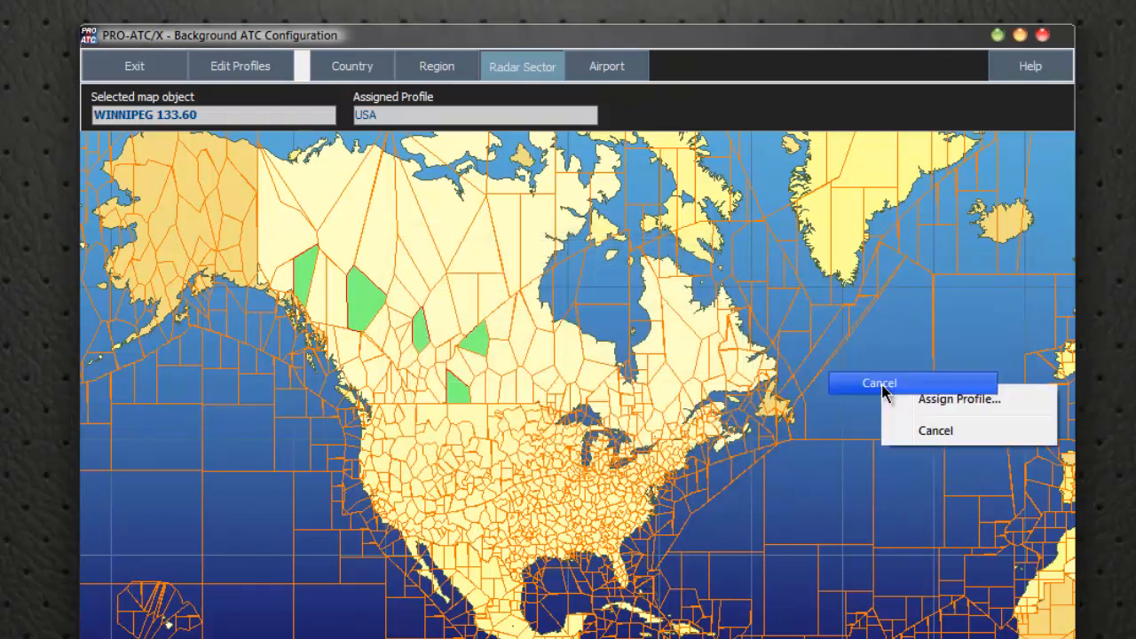
{"action": "right_click", "coordinate": [368, 302]}
{"action": "right_click", "coordinate": [448, 389]}
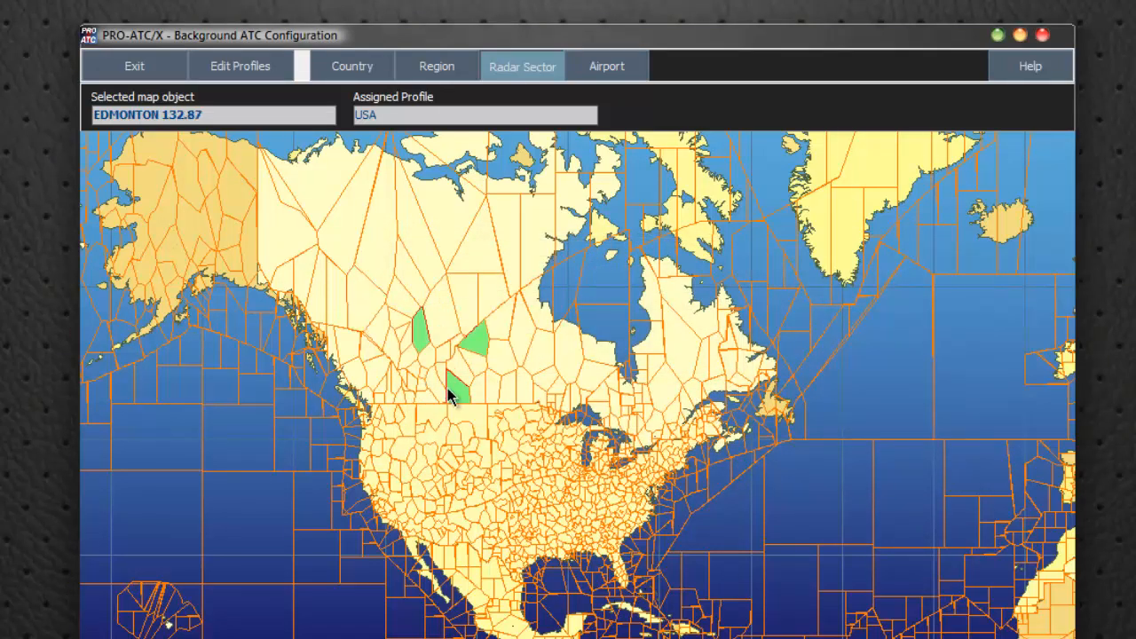
{"action": "right_click", "coordinate": [448, 395]}
{"action": "right_click", "coordinate": [478, 340]}
{"action": "left_click", "coordinate": [481, 349]}
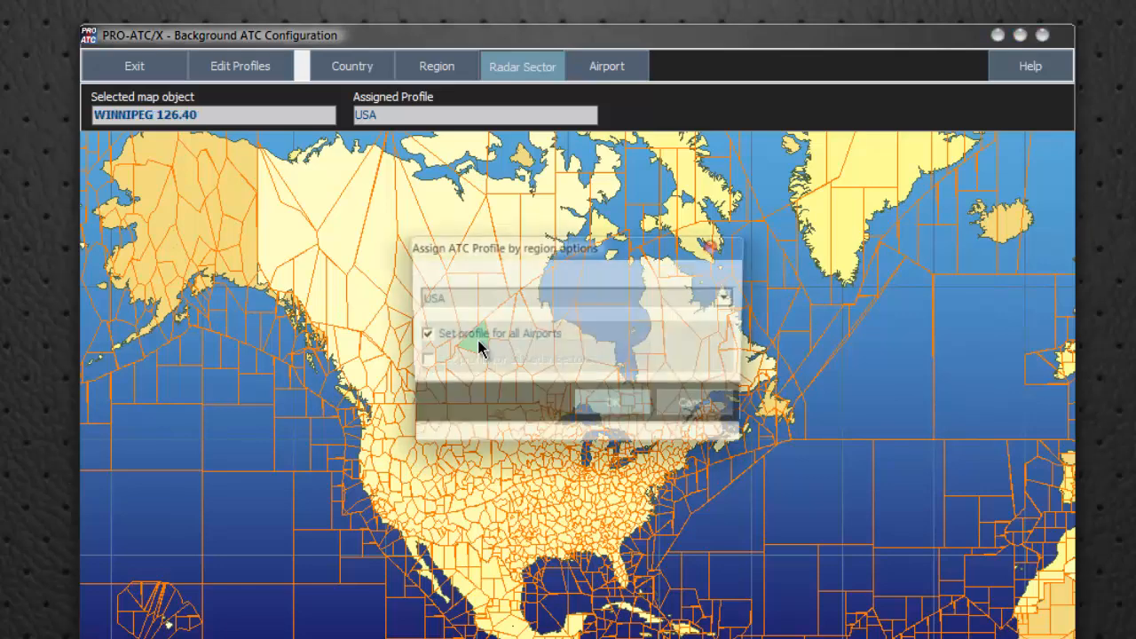
{"action": "left_click", "coordinate": [701, 409]}
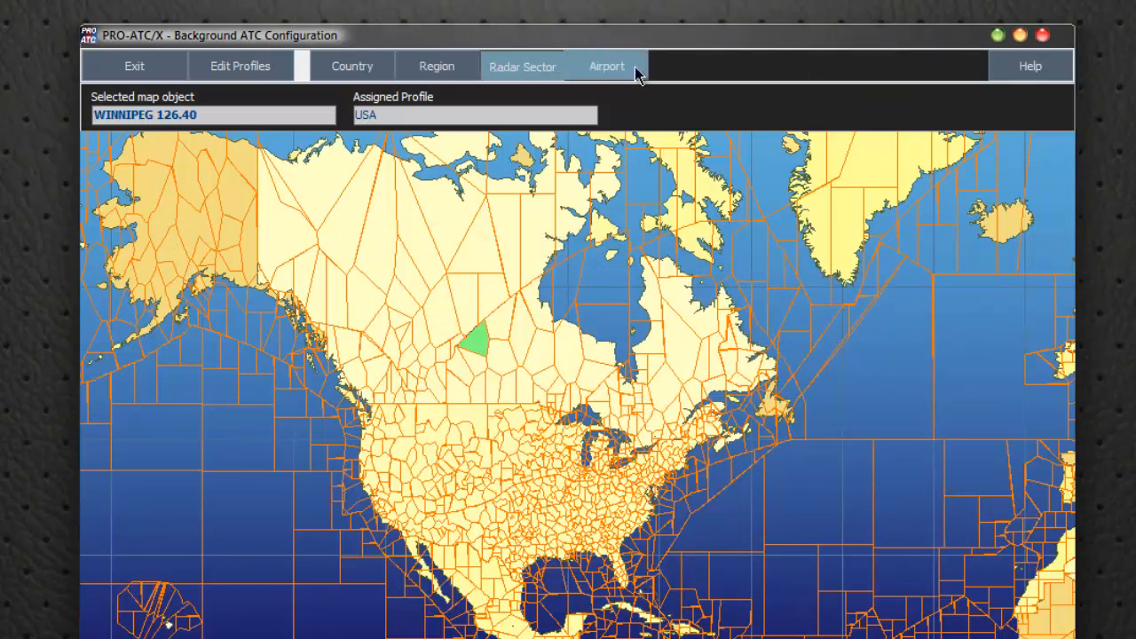
Switch to airport selection, examine the profiles available for the FORT MCMURRAY/SOUTH LIEG airport, and cancel without assigning one
{"action": "left_click", "coordinate": [606, 71]}
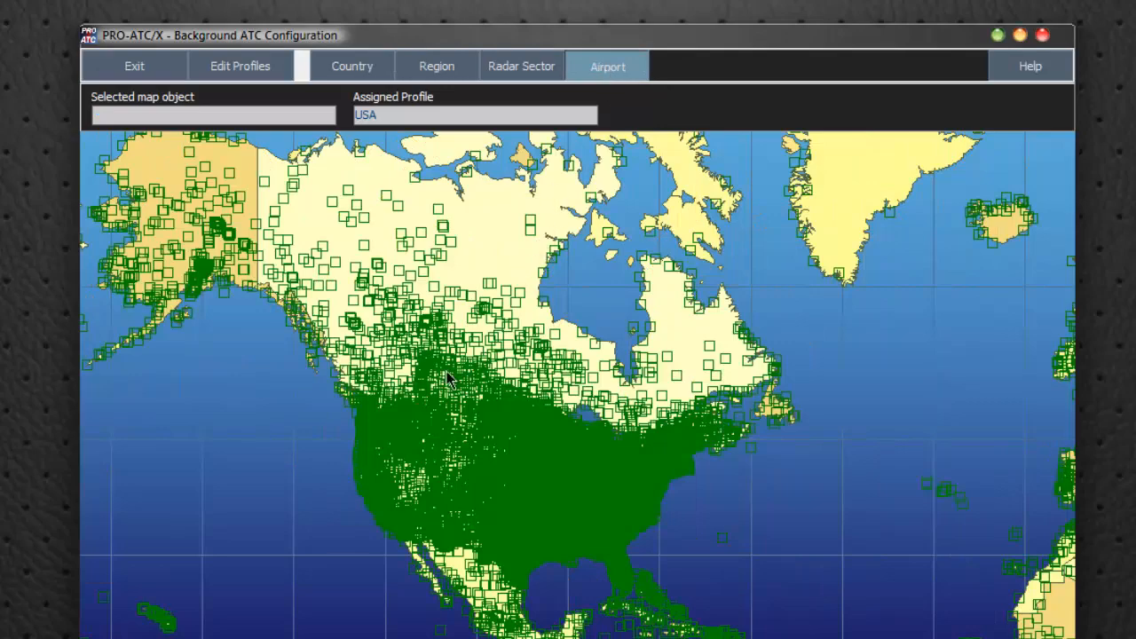
{"action": "scroll", "coordinate": [415, 388], "scroll_direction": "up", "scroll_amount": 5}
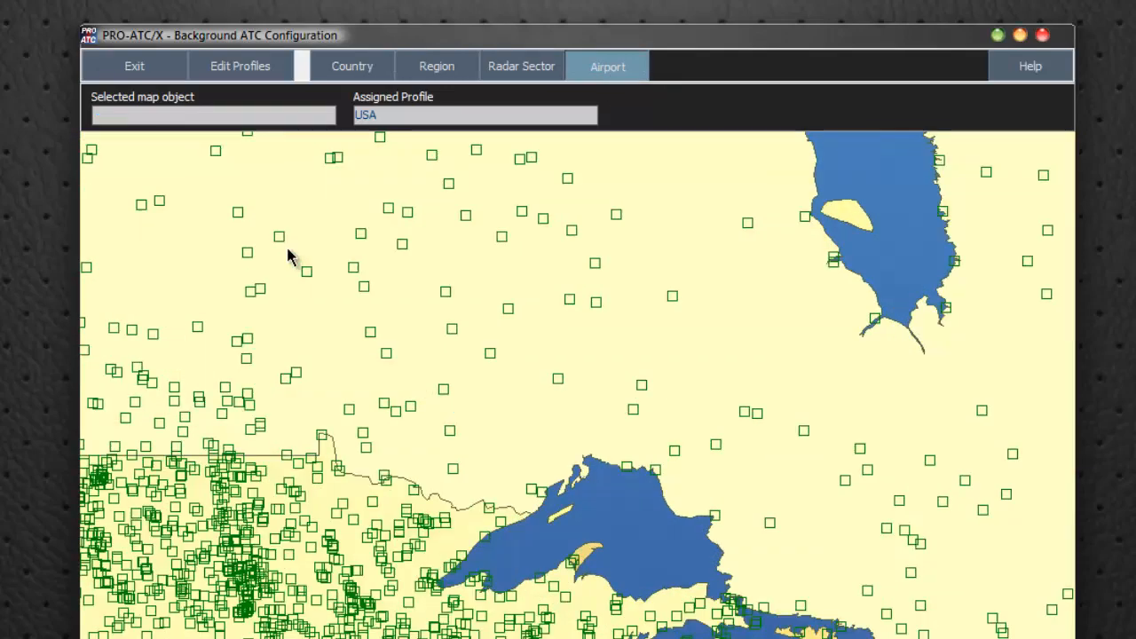
{"action": "left_click_drag", "start_coordinate": [289, 250], "coordinate": [807, 560]}
{"action": "scroll", "coordinate": [432, 435], "scroll_direction": "up", "scroll_amount": 3}
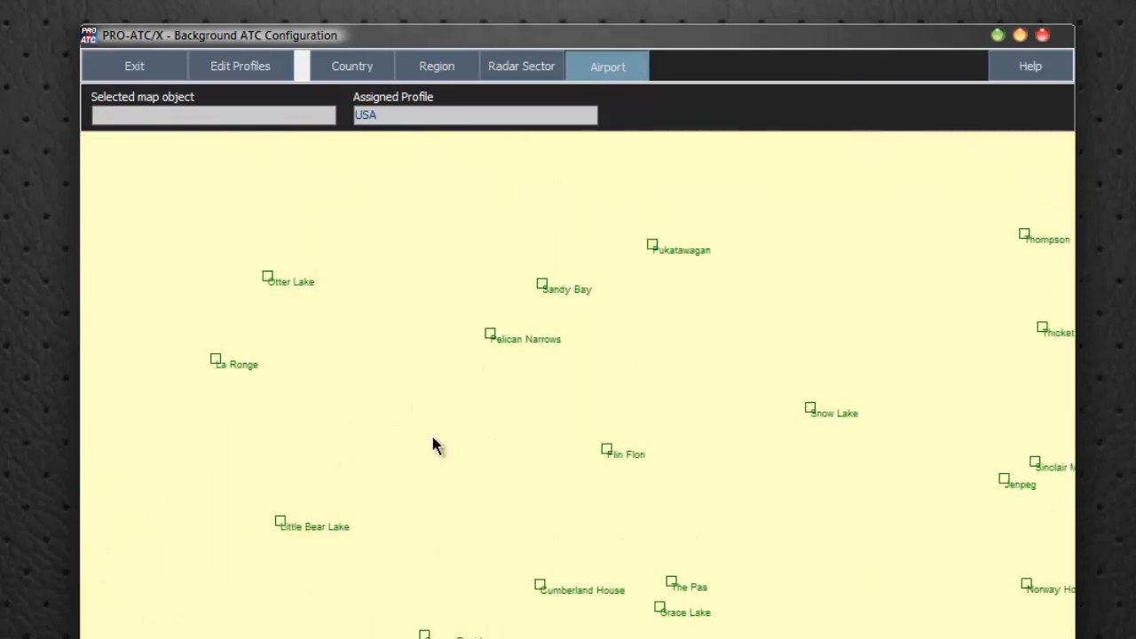
{"action": "left_click_drag", "start_coordinate": [391, 400], "coordinate": [816, 522]}
{"action": "left_click_drag", "start_coordinate": [198, 268], "coordinate": [415, 364]}
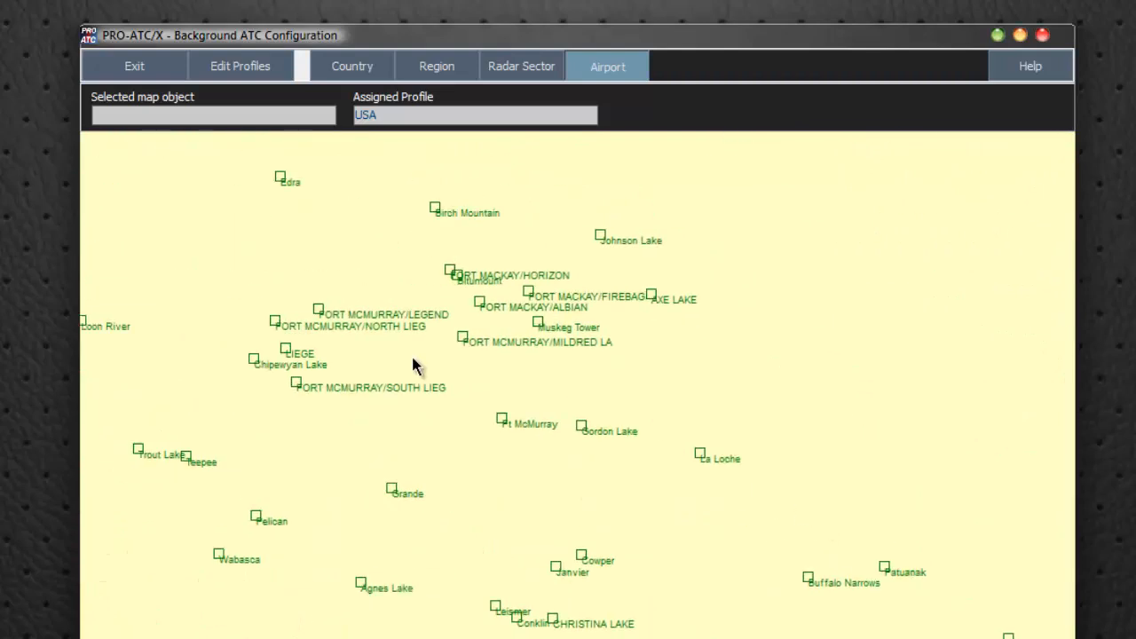
{"action": "right_click", "coordinate": [293, 384]}
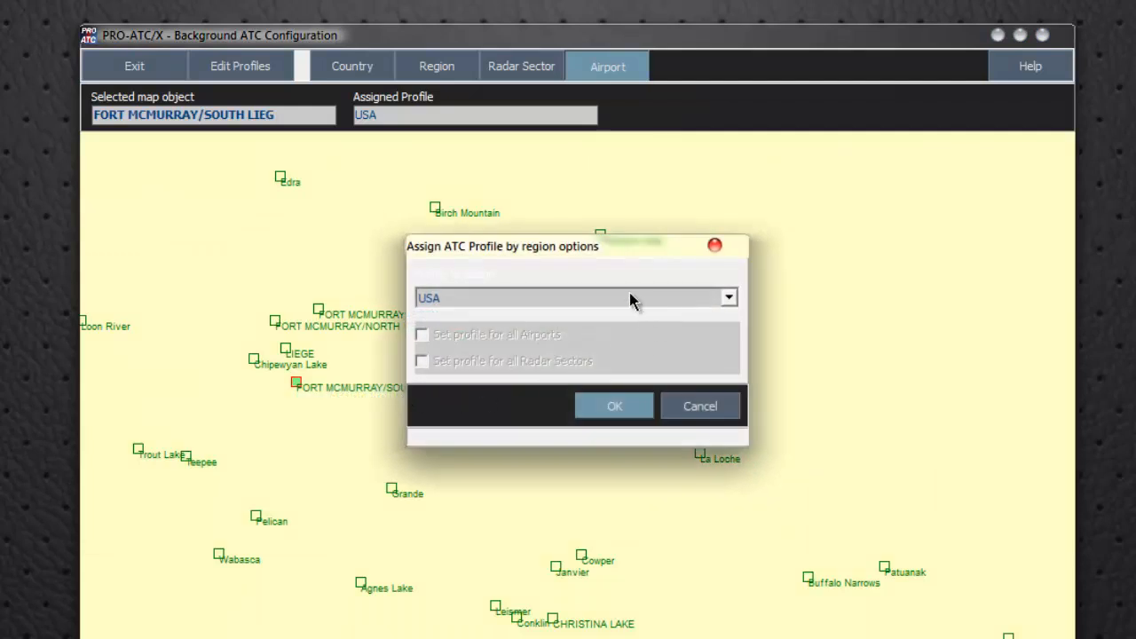
{"action": "left_click", "coordinate": [729, 299]}
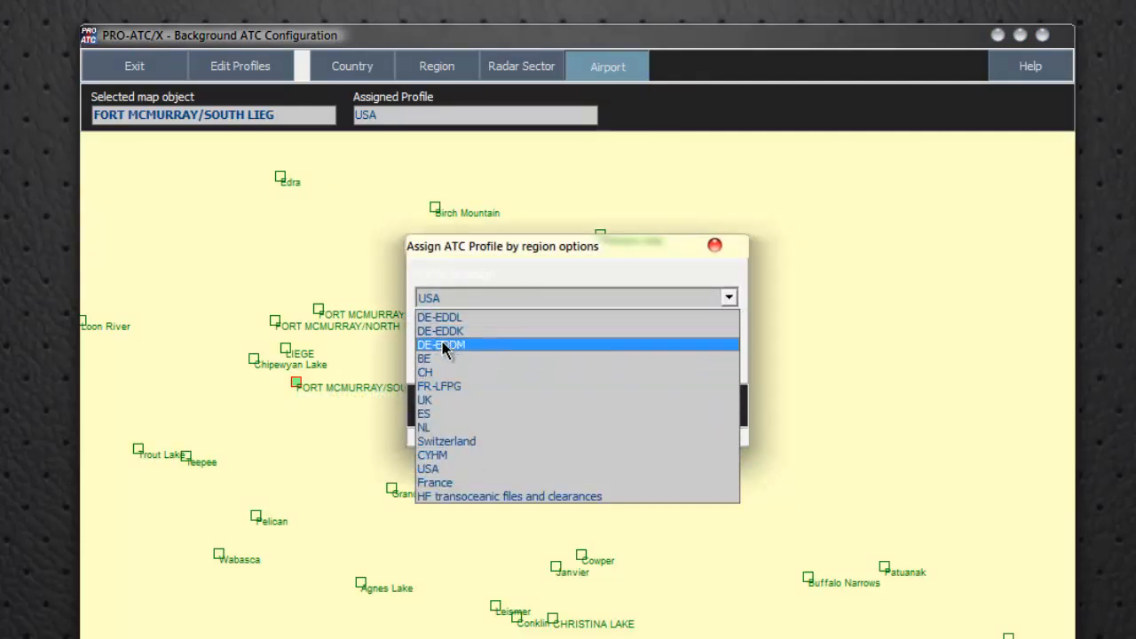
{"action": "left_click", "coordinate": [714, 248]}
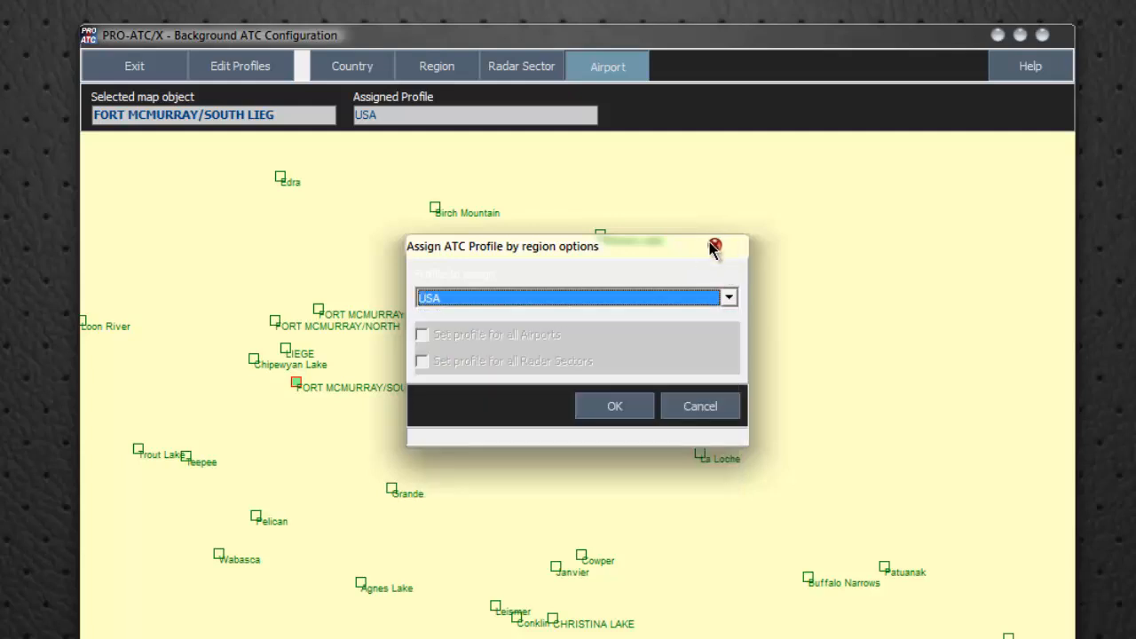
{"action": "left_click", "coordinate": [701, 409]}
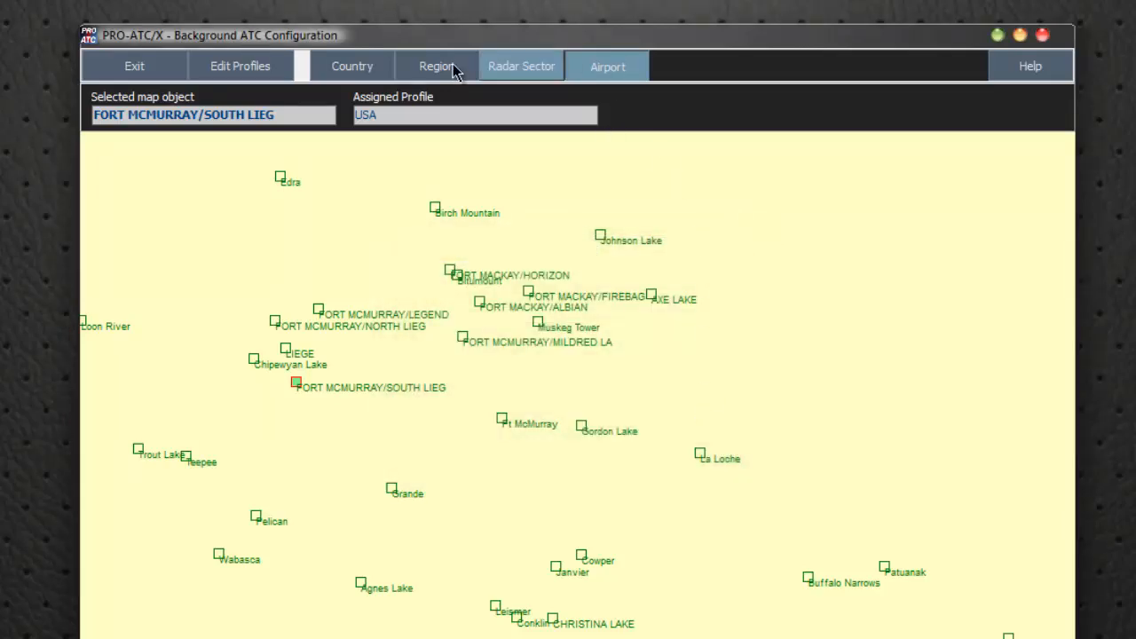
Compare the country, airport, radar sector and region views of the map, finishing in country selection
{"action": "left_click", "coordinate": [347, 73]}
{"action": "scroll", "coordinate": [544, 384], "scroll_direction": "down", "scroll_amount": 8}
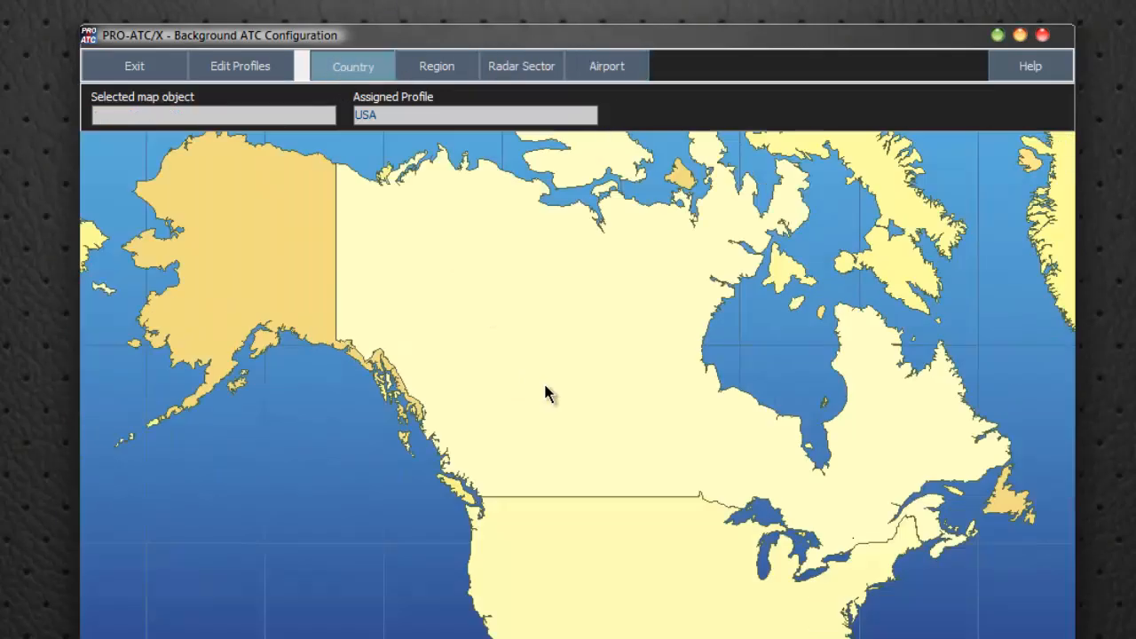
{"action": "scroll", "coordinate": [550, 385], "scroll_direction": "up", "scroll_amount": 1}
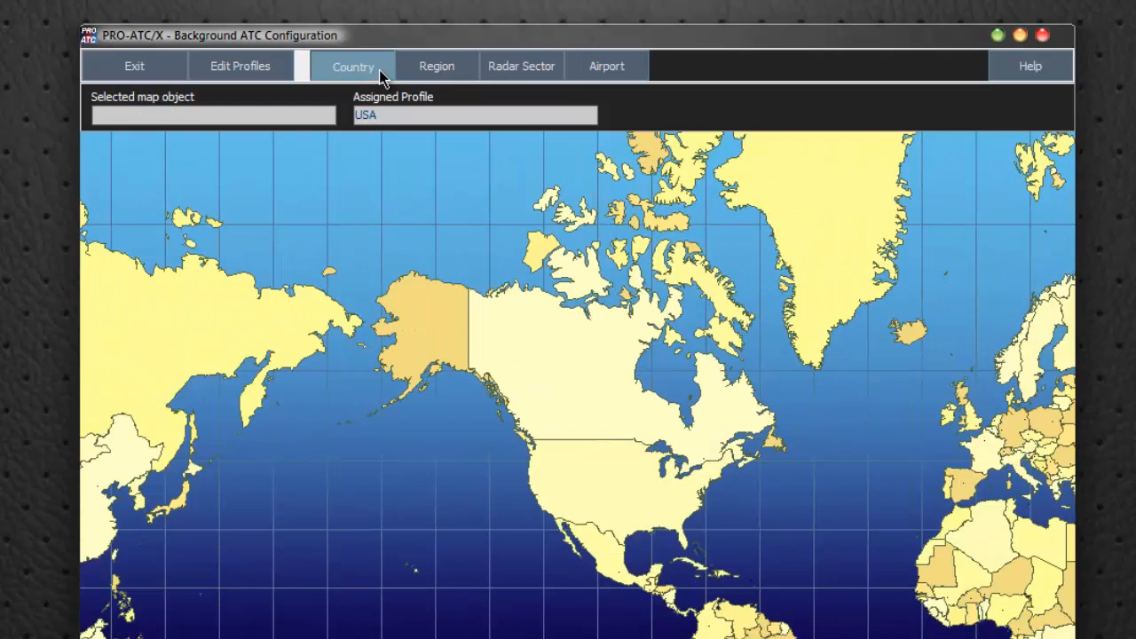
{"action": "left_click", "coordinate": [609, 71]}
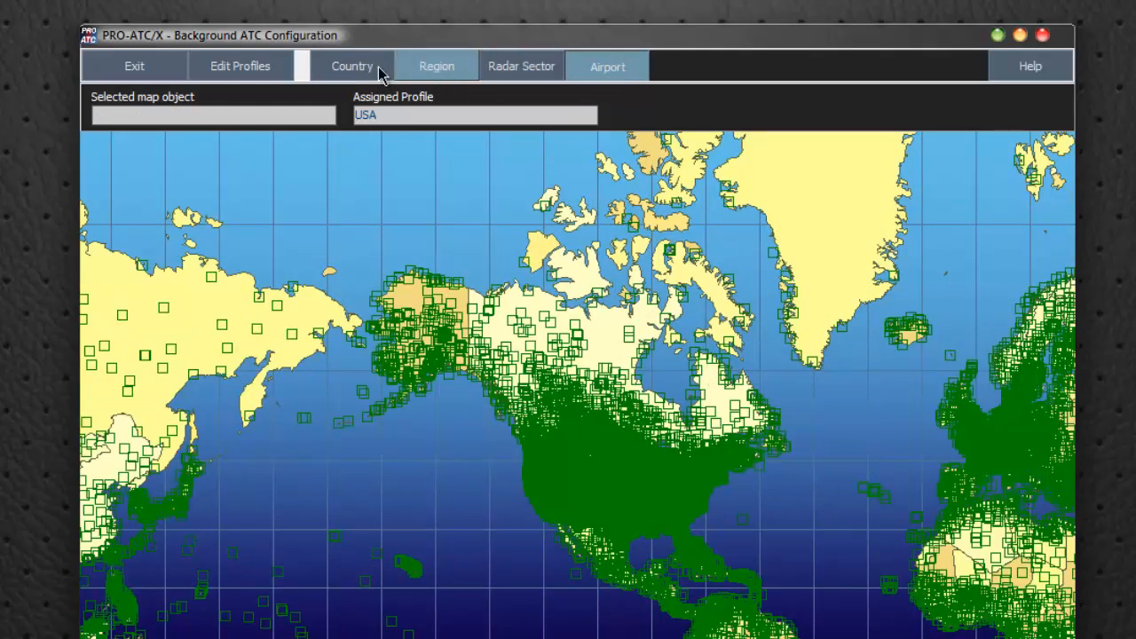
{"action": "left_click", "coordinate": [512, 71]}
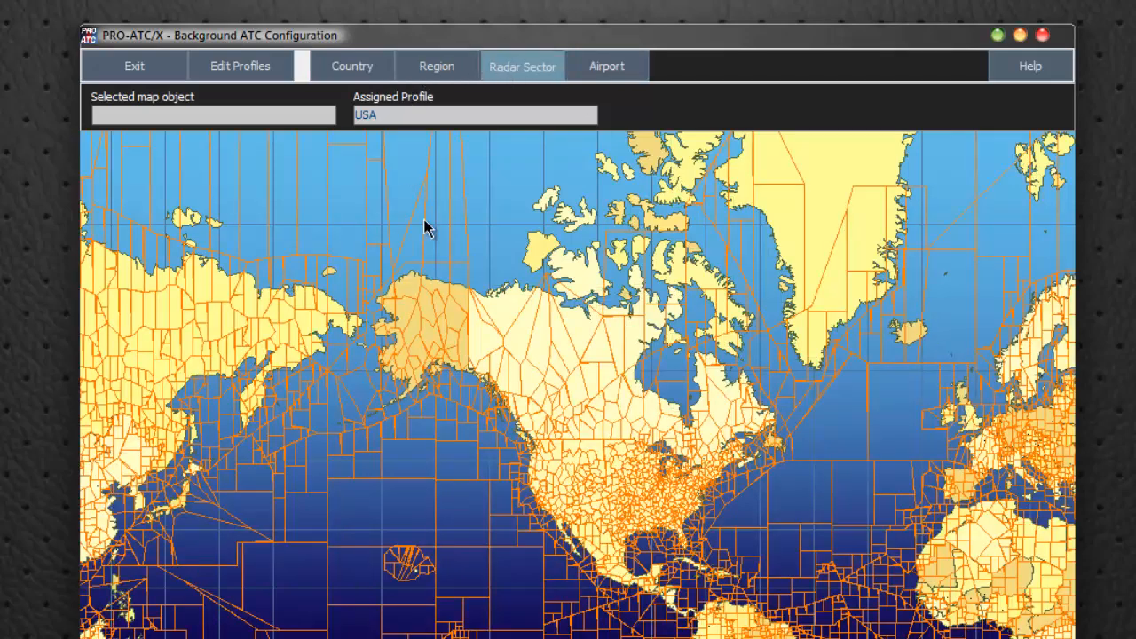
{"action": "left_click", "coordinate": [434, 71]}
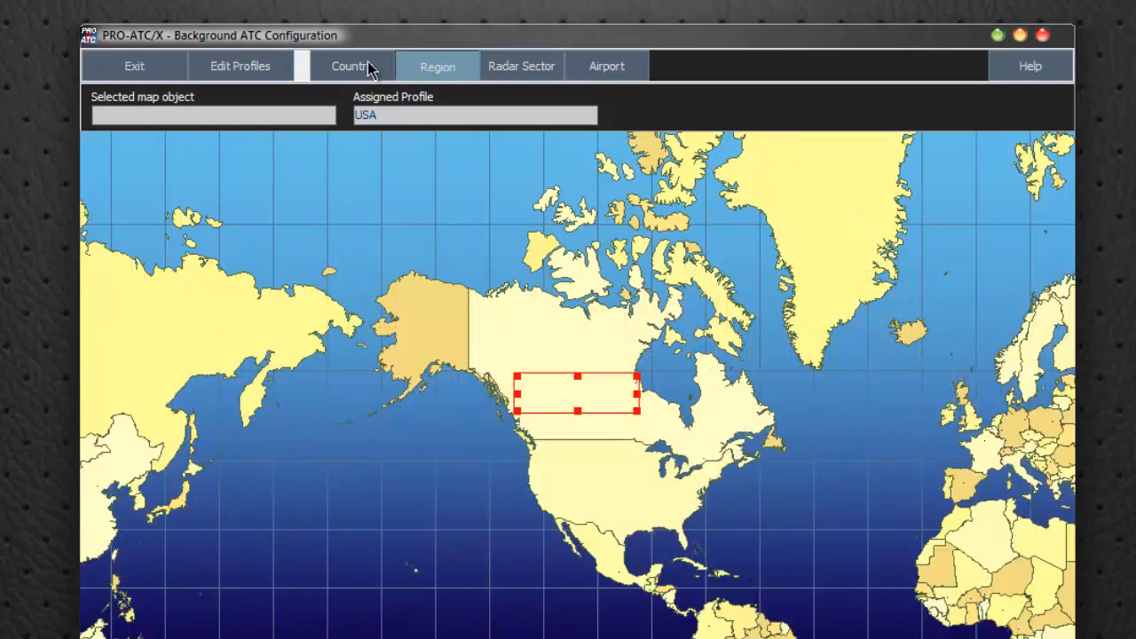
{"action": "left_click", "coordinate": [351, 69]}
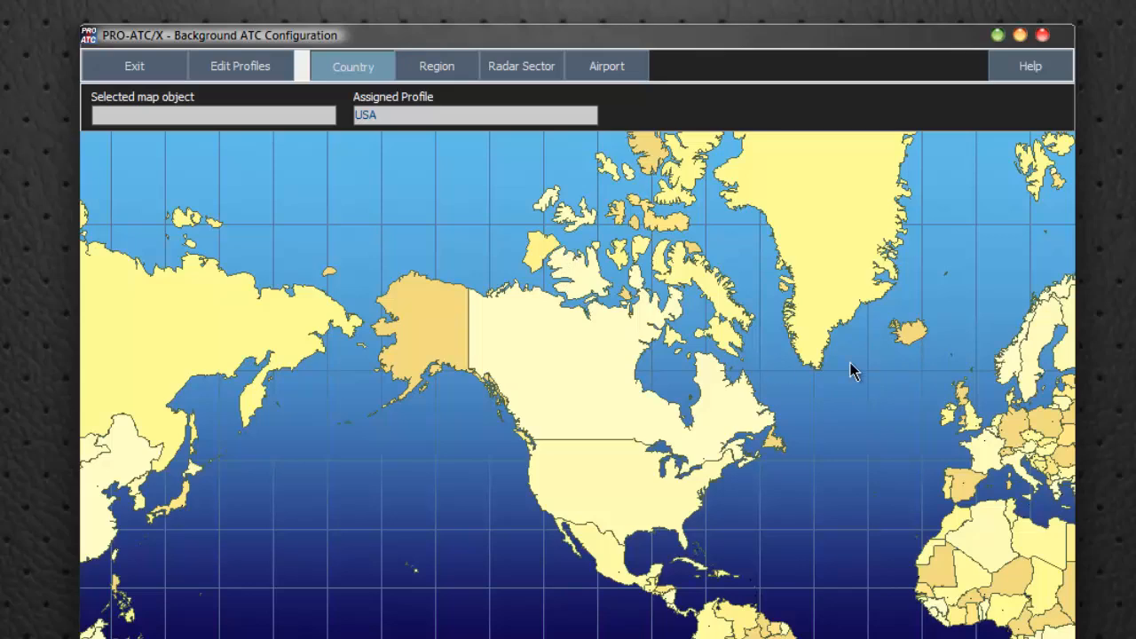
Select Scotland on the country map to check its assigned profile
{"action": "left_click_drag", "start_coordinate": [841, 417], "coordinate": [434, 431]}
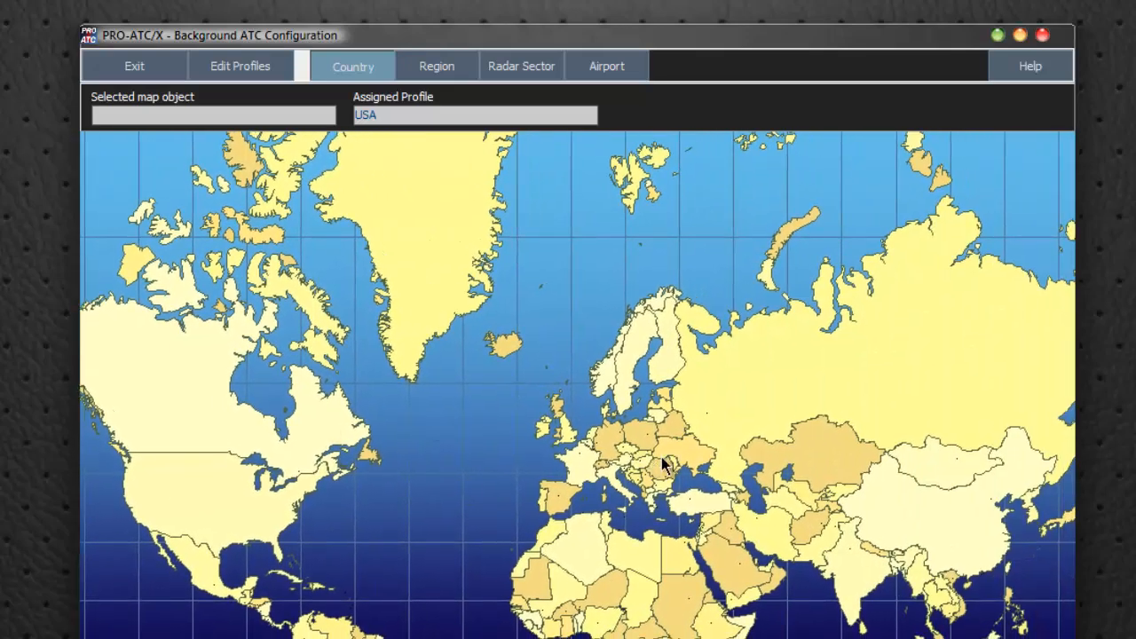
{"action": "scroll", "coordinate": [662, 464], "scroll_direction": "up", "scroll_amount": 5}
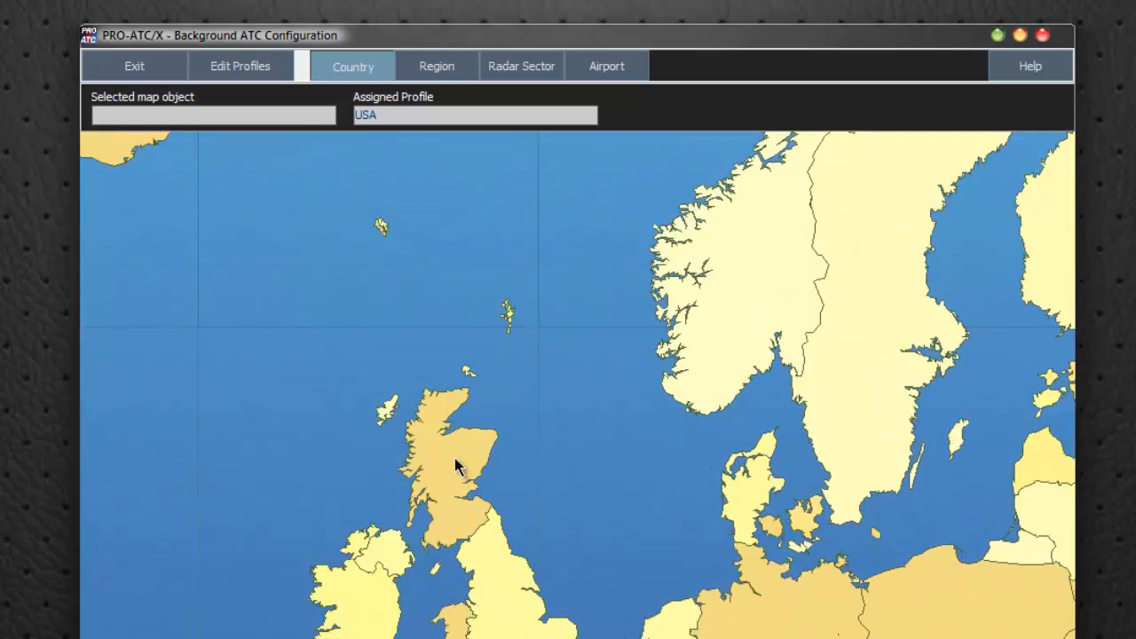
{"action": "right_click", "coordinate": [459, 459]}
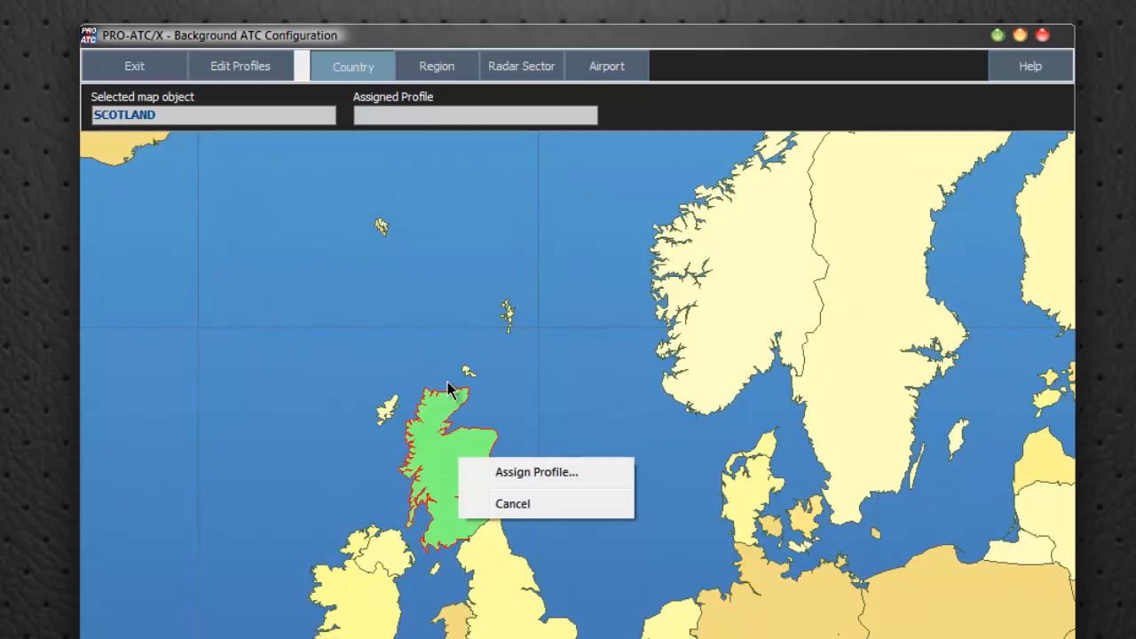
Switch to radar sector selection and check the profiles assigned to Manchester 118.77, Scottish 119.87 and Oslo 120.72
{"action": "left_click", "coordinate": [521, 67]}
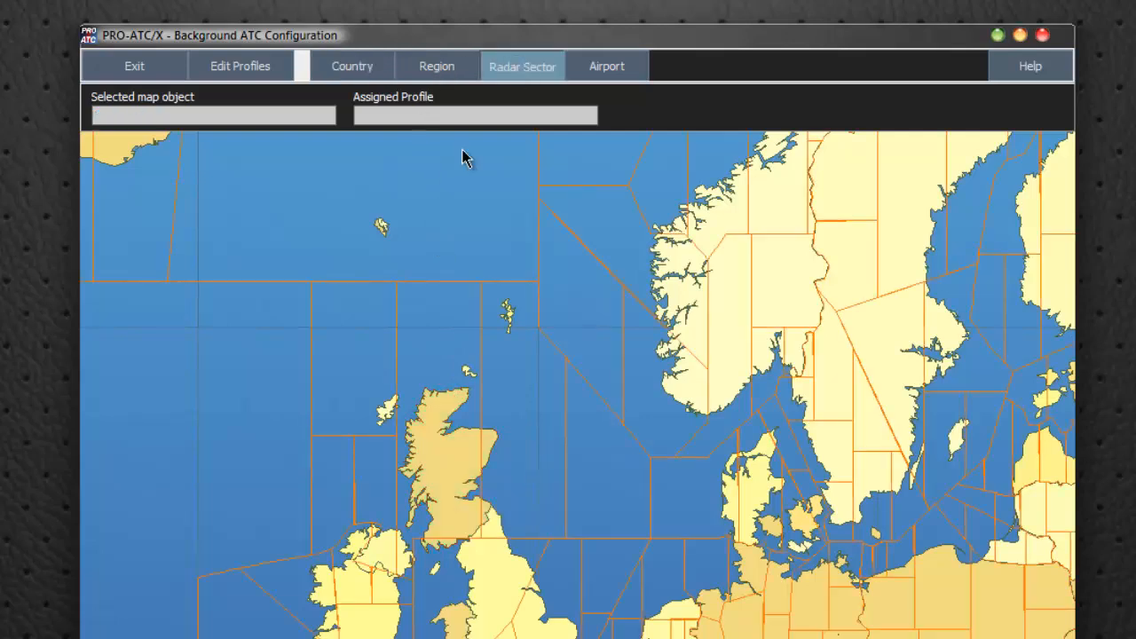
{"action": "right_click", "coordinate": [503, 588]}
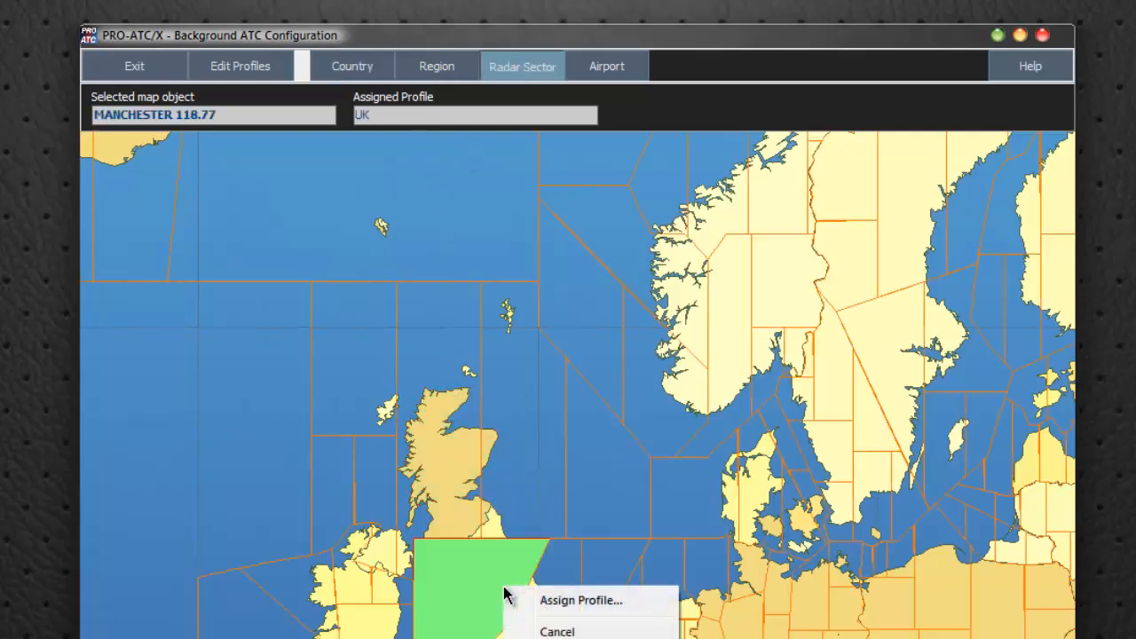
{"action": "right_click", "coordinate": [429, 477]}
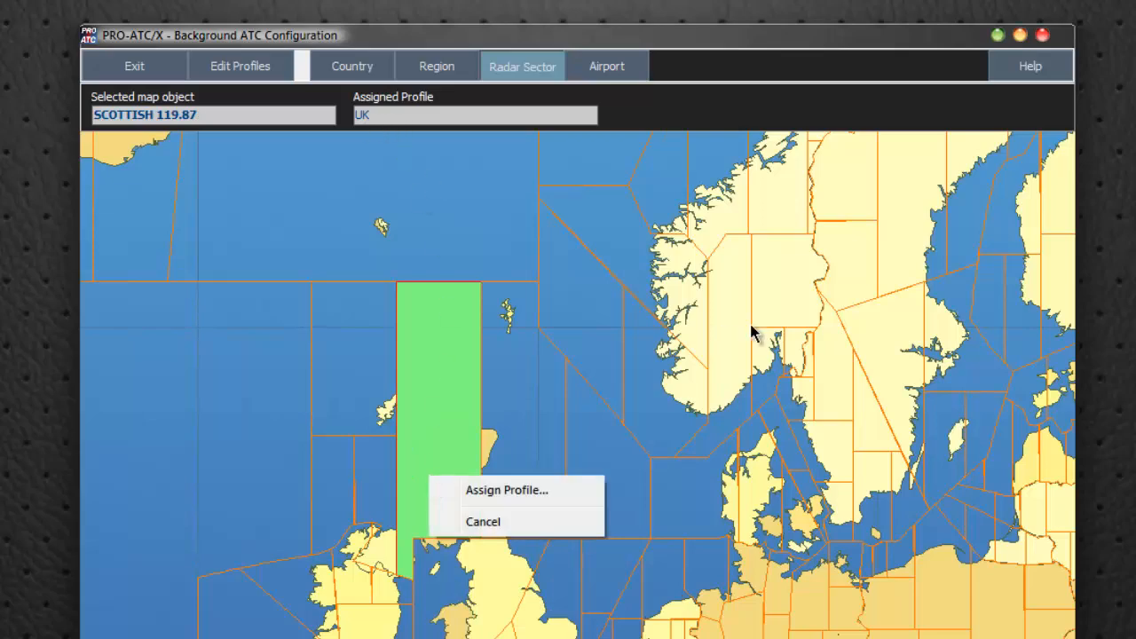
{"action": "right_click", "coordinate": [727, 312]}
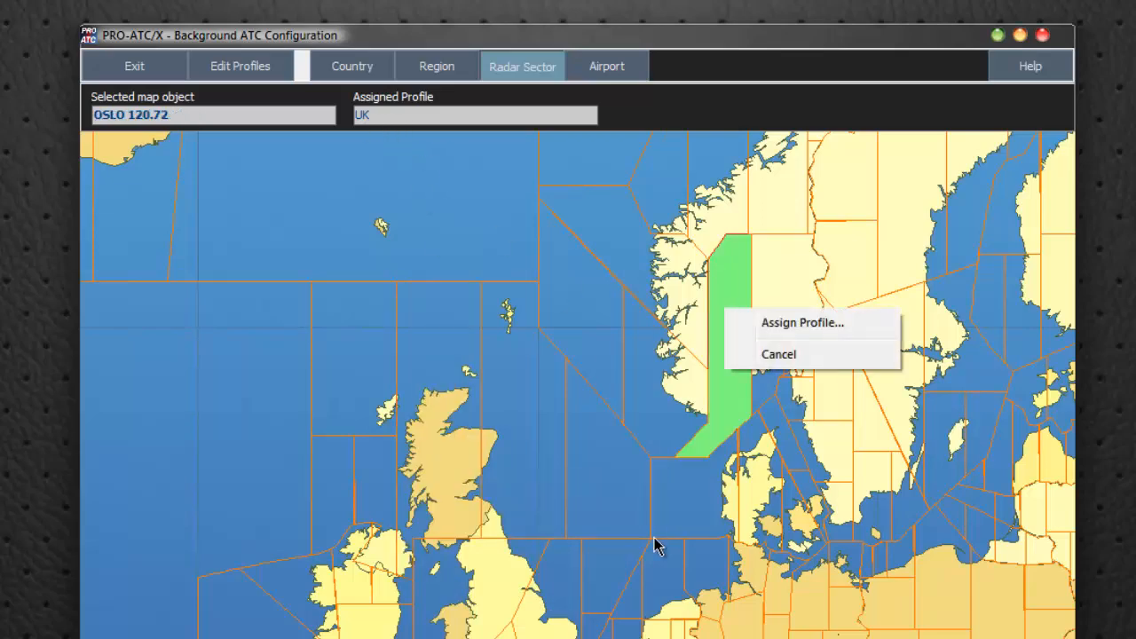
Check the profiles assigned to the Paris 118.05, Frankfurt 119.07 and London 118.82 radar sectors and the neighbouring British sectors
{"action": "left_click_drag", "start_coordinate": [654, 542], "coordinate": [439, 267]}
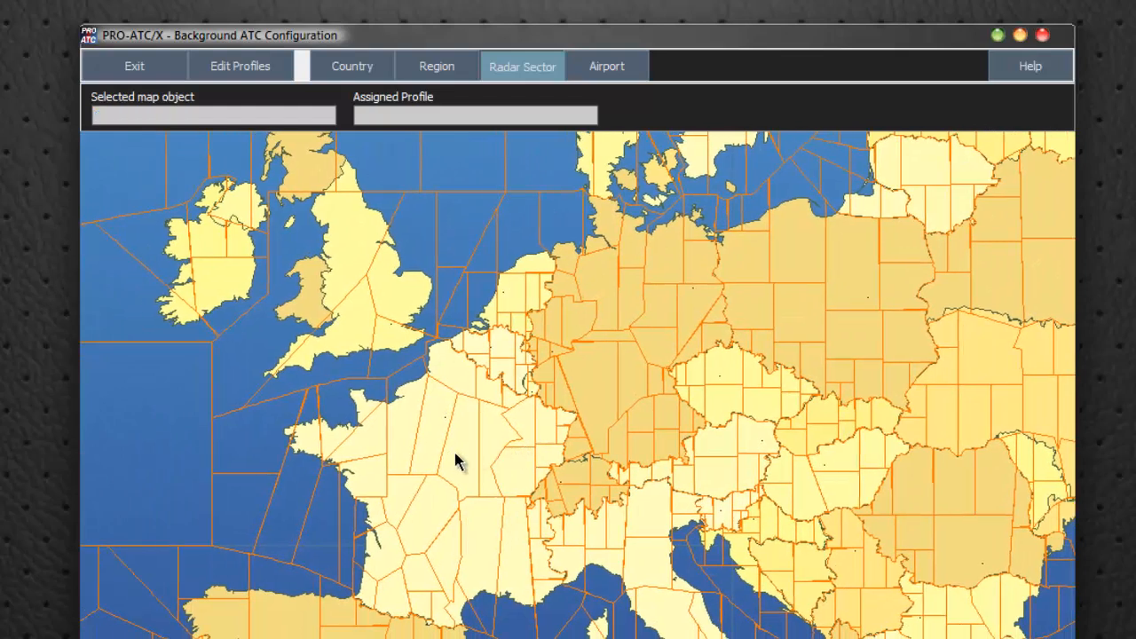
{"action": "right_click", "coordinate": [458, 462]}
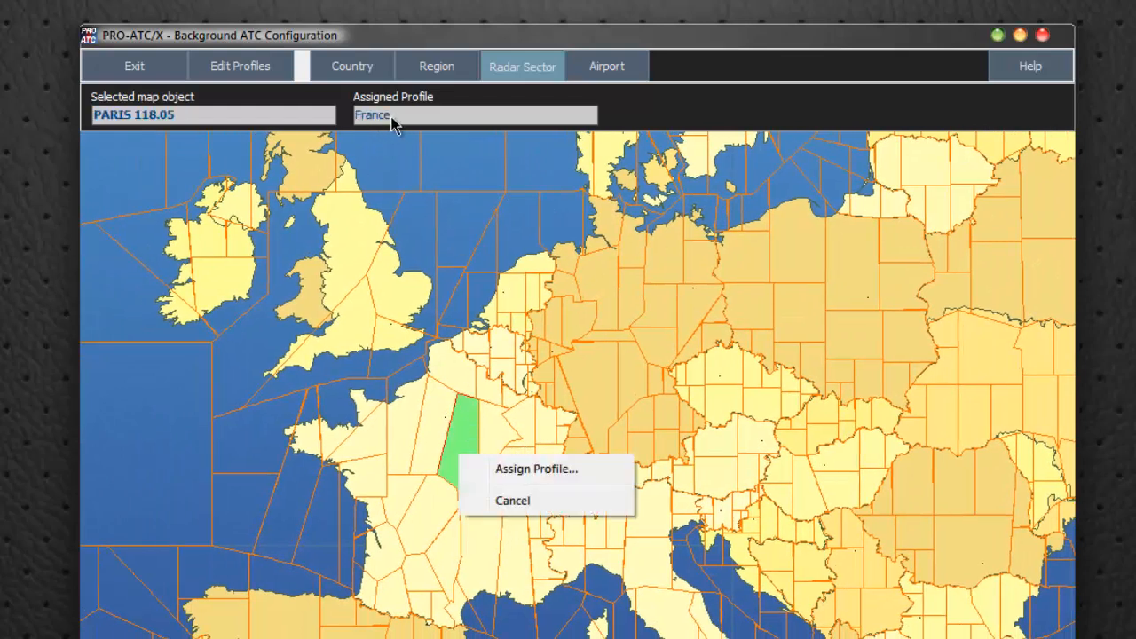
{"action": "right_click", "coordinate": [603, 378]}
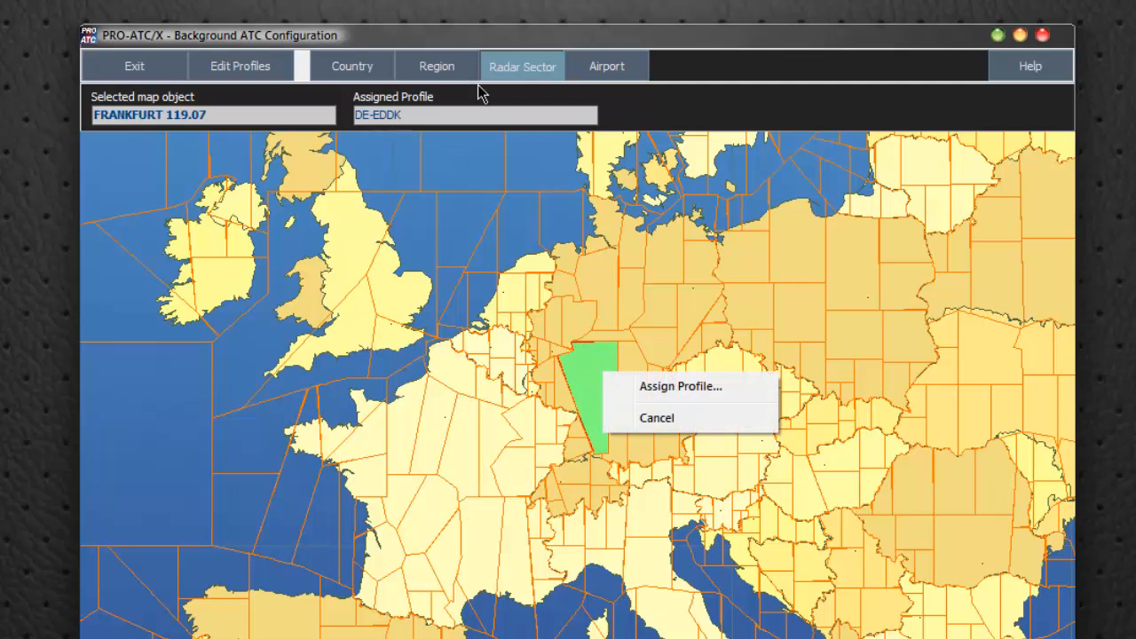
{"action": "left_click", "coordinate": [348, 359]}
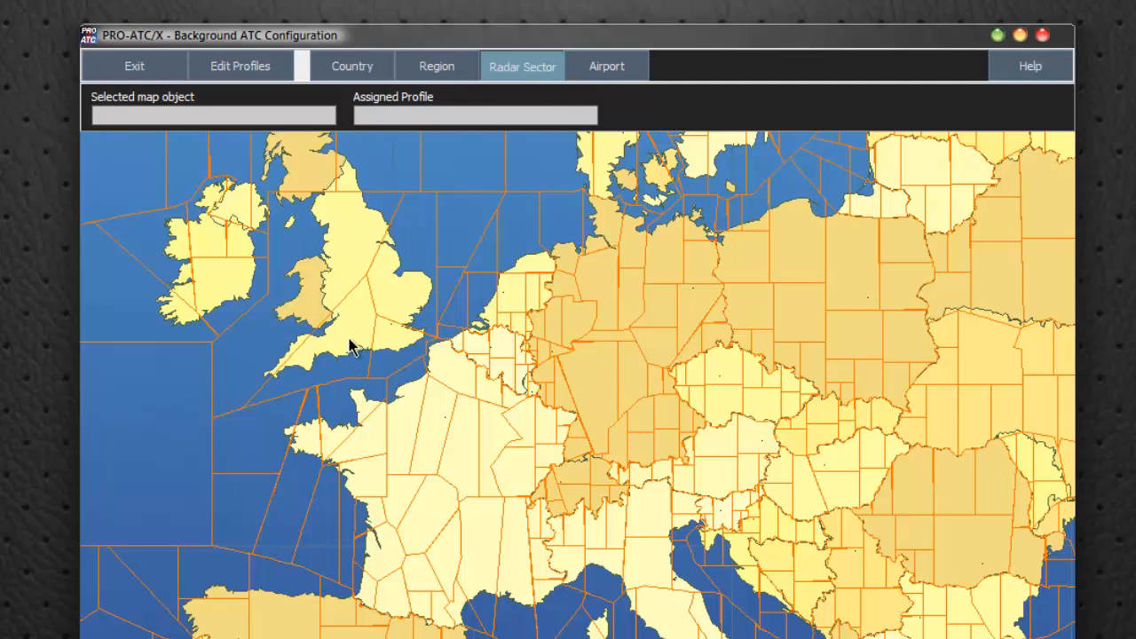
{"action": "right_click", "coordinate": [398, 286]}
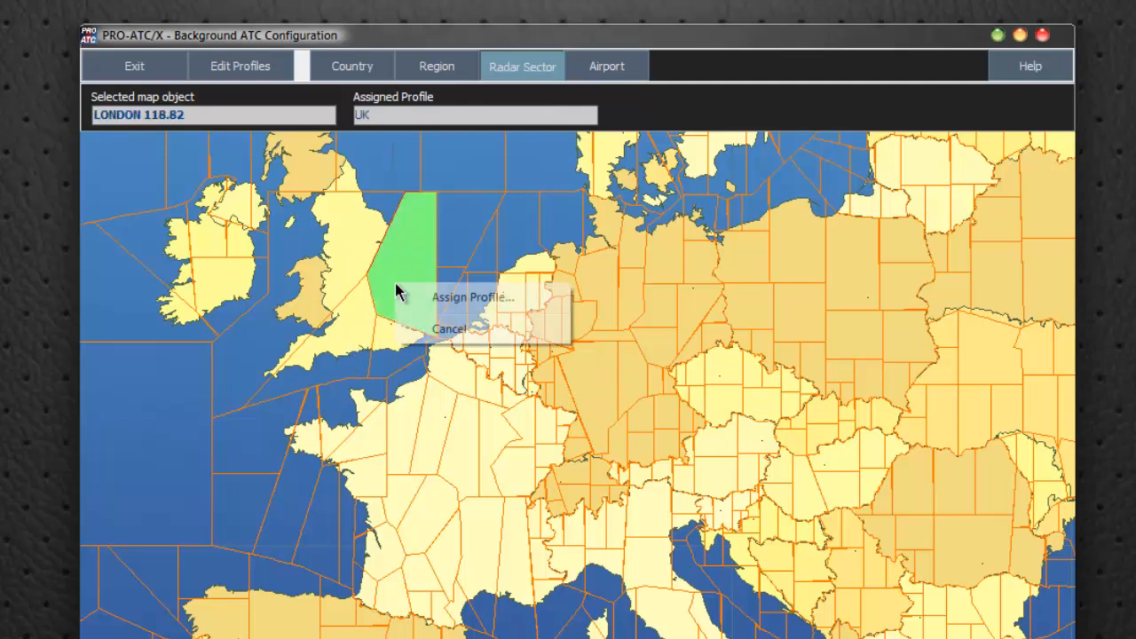
{"action": "right_click", "coordinate": [327, 231]}
{"action": "right_click", "coordinate": [309, 169]}
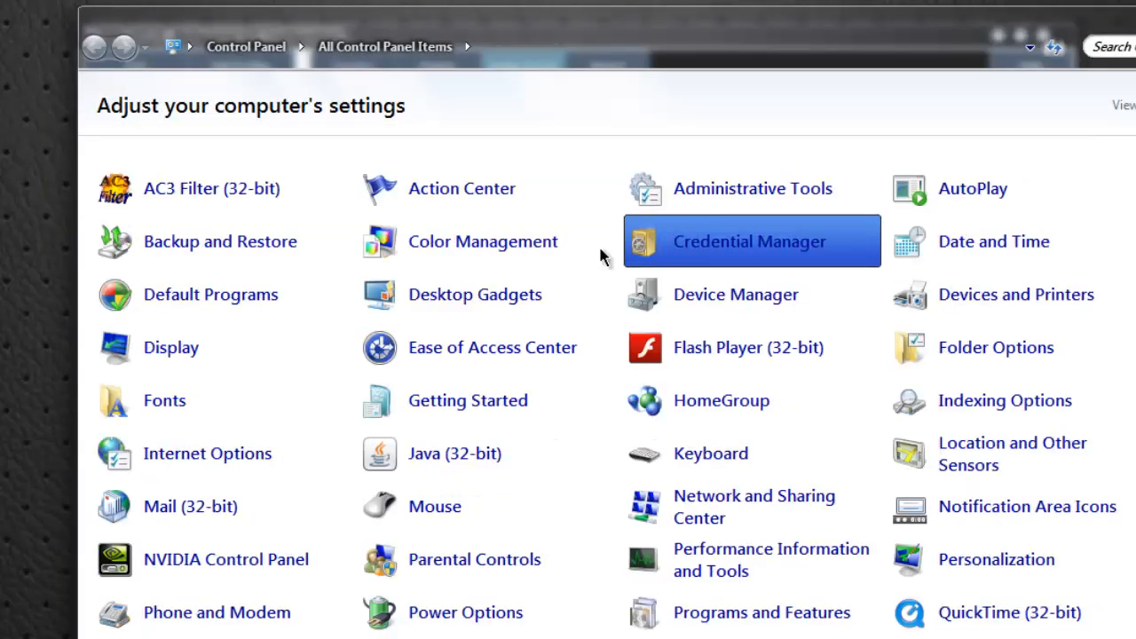
In the Windows Control Panel, open the Sound settings and display the properties of the Speakers playback device
{"action": "scroll", "coordinate": [330, 480], "scroll_direction": "down", "scroll_amount": 1}
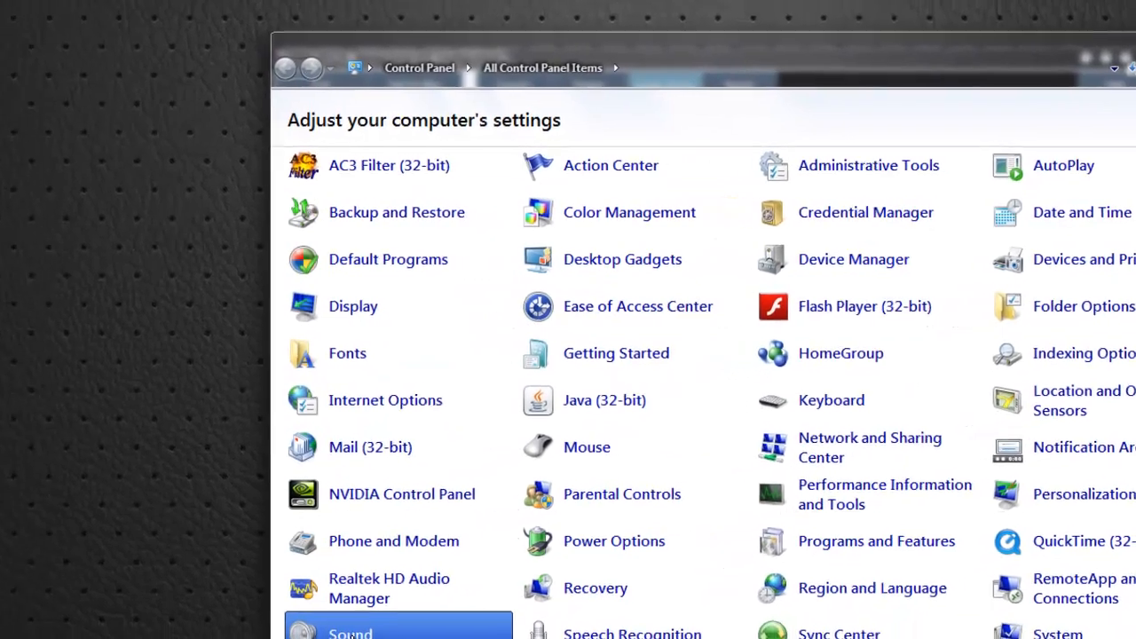
{"action": "left_click", "coordinate": [429, 617]}
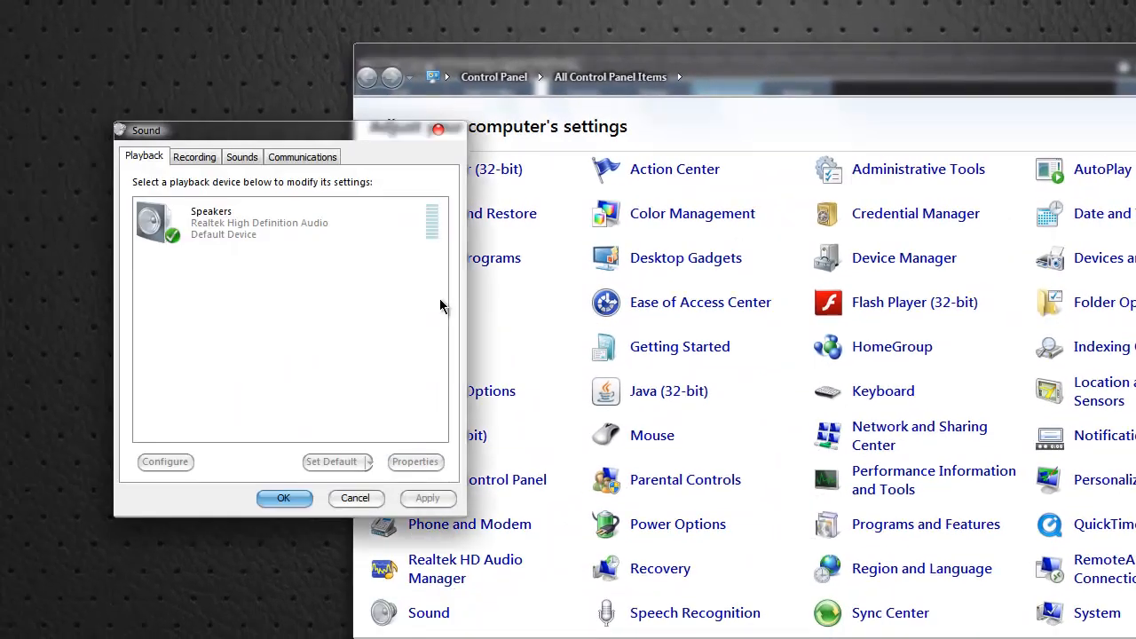
{"action": "left_click", "coordinate": [254, 240]}
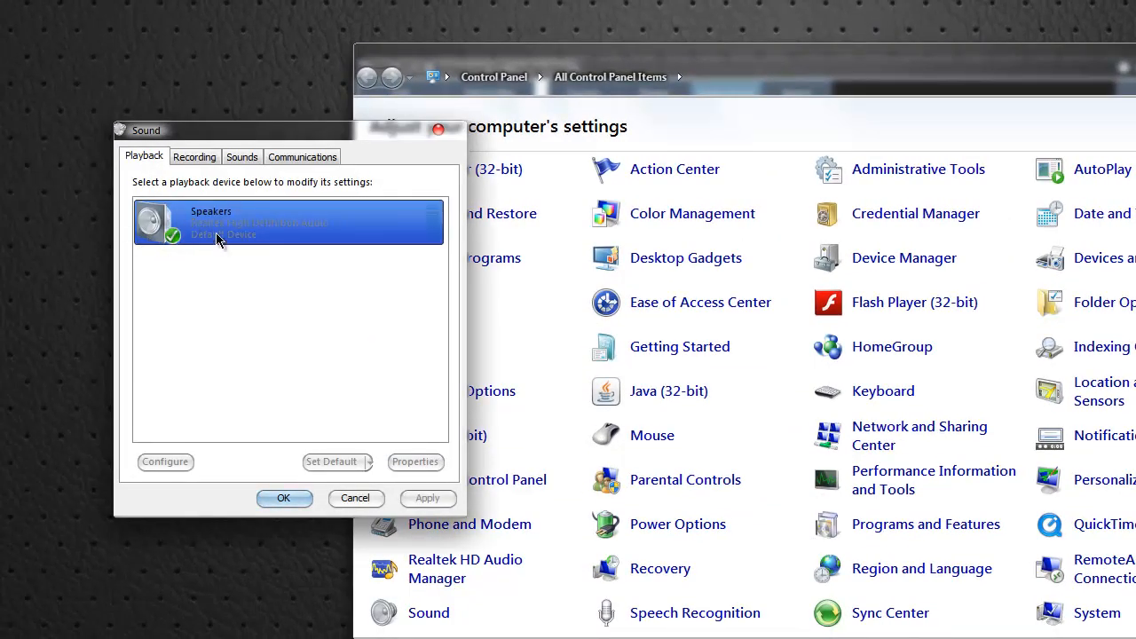
{"action": "right_click", "coordinate": [158, 227]}
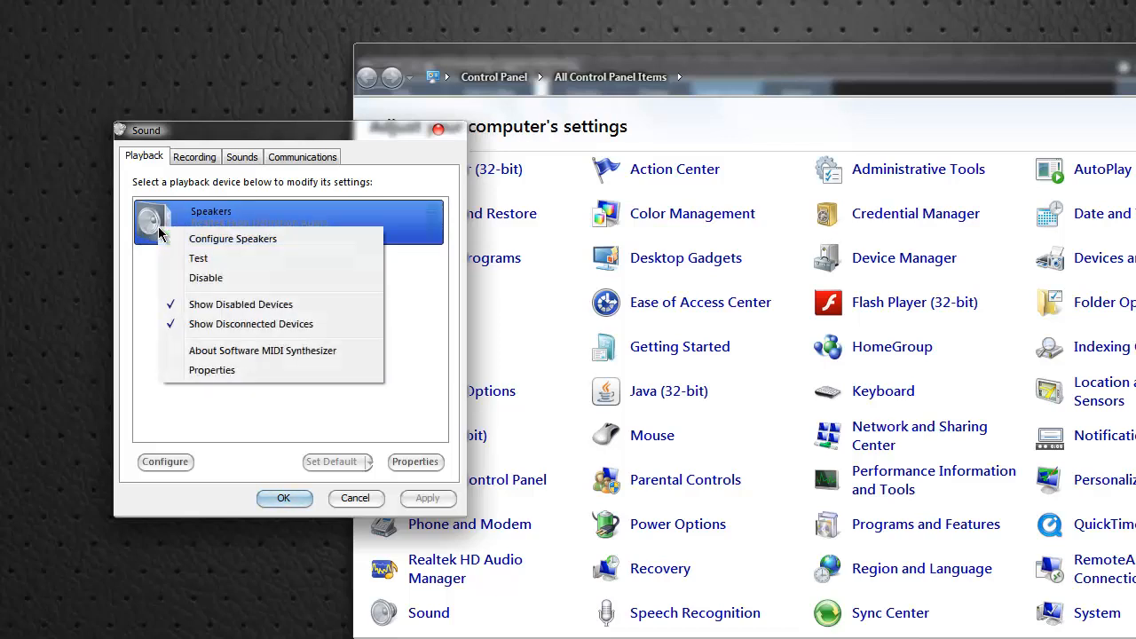
{"action": "left_click", "coordinate": [211, 371]}
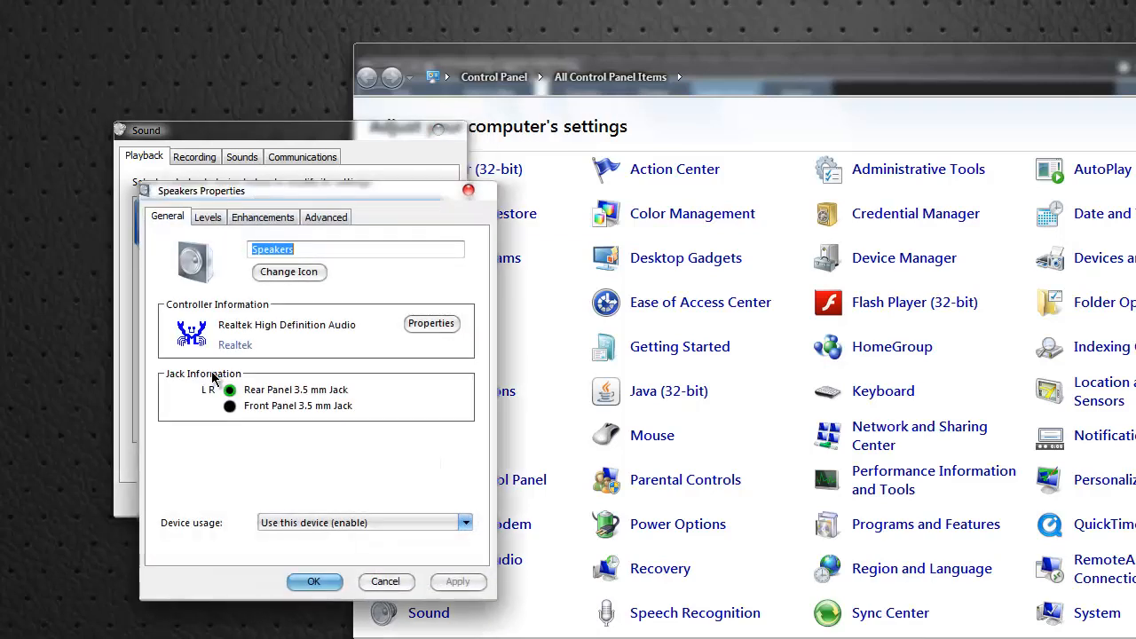
Examine the Speakers' default format and exclusive mode options, and cancel out of the sound settings without changes
{"action": "left_click", "coordinate": [322, 220]}
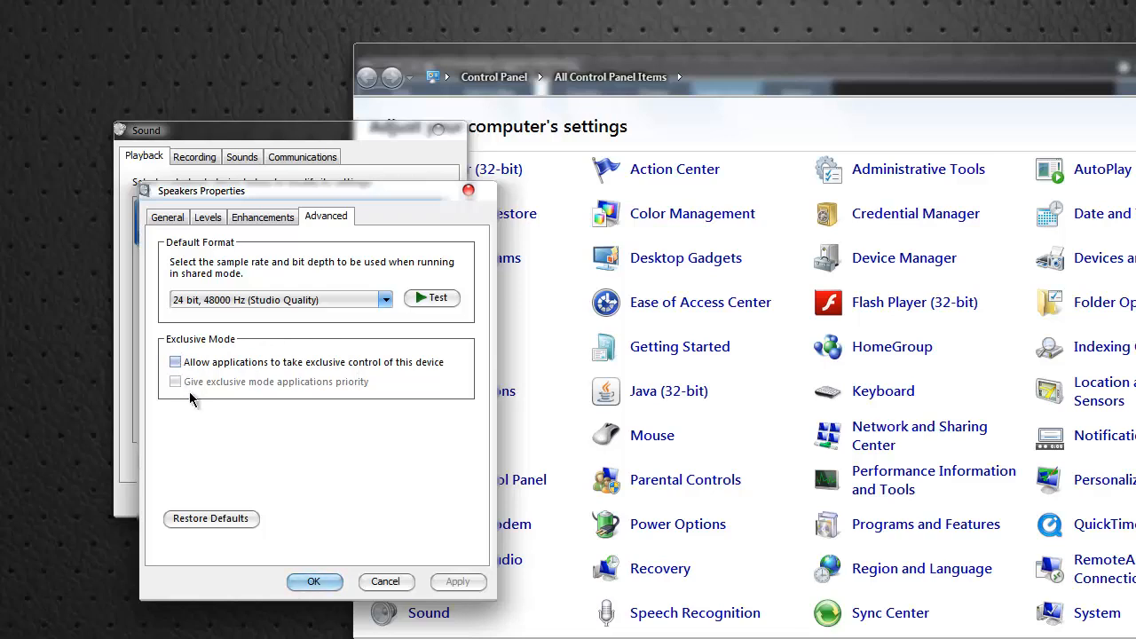
{"action": "left_click", "coordinate": [385, 581]}
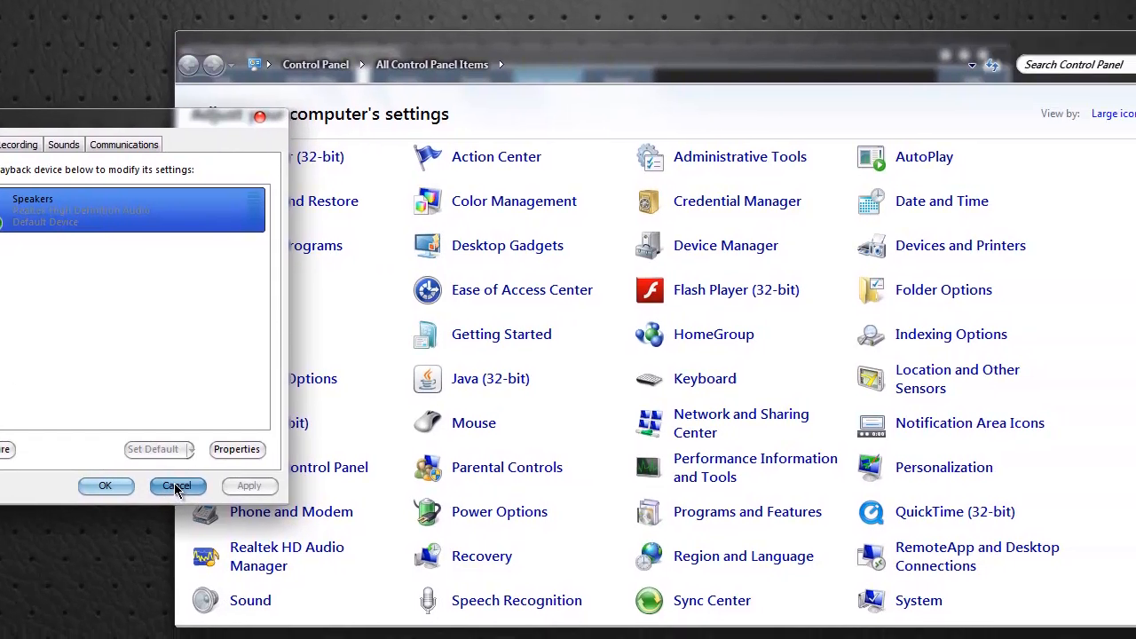
{"action": "left_click", "coordinate": [355, 498]}
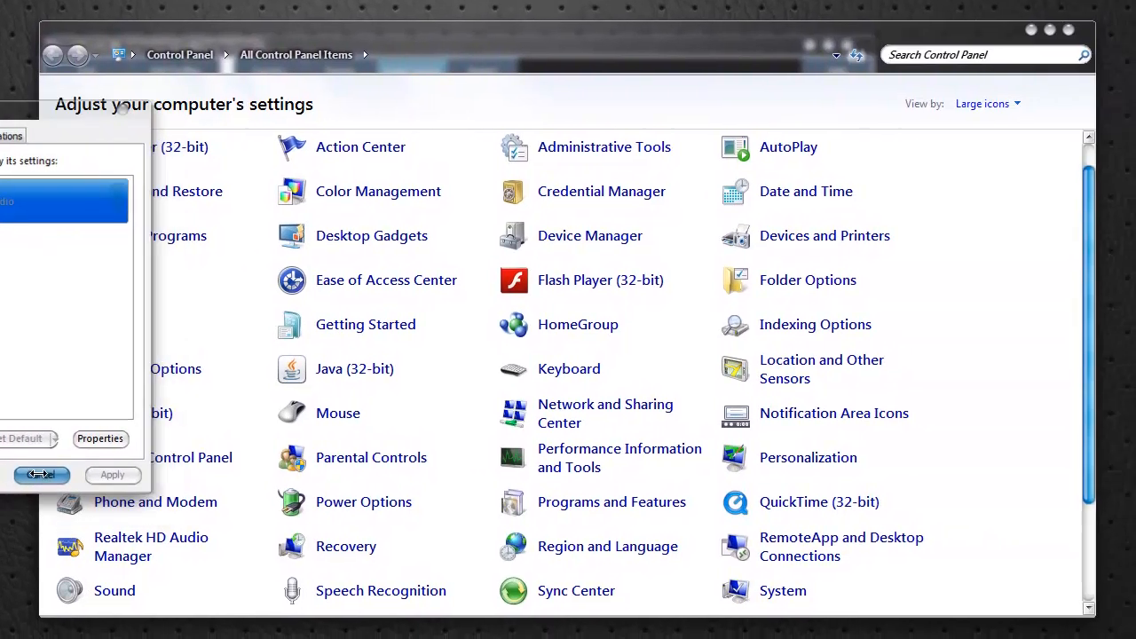
Close the Control Panel and the Background ATC Configuration window, and open the Sound settings in the PRO-ATC/X options
{"action": "left_click", "coordinate": [1071, 31]}
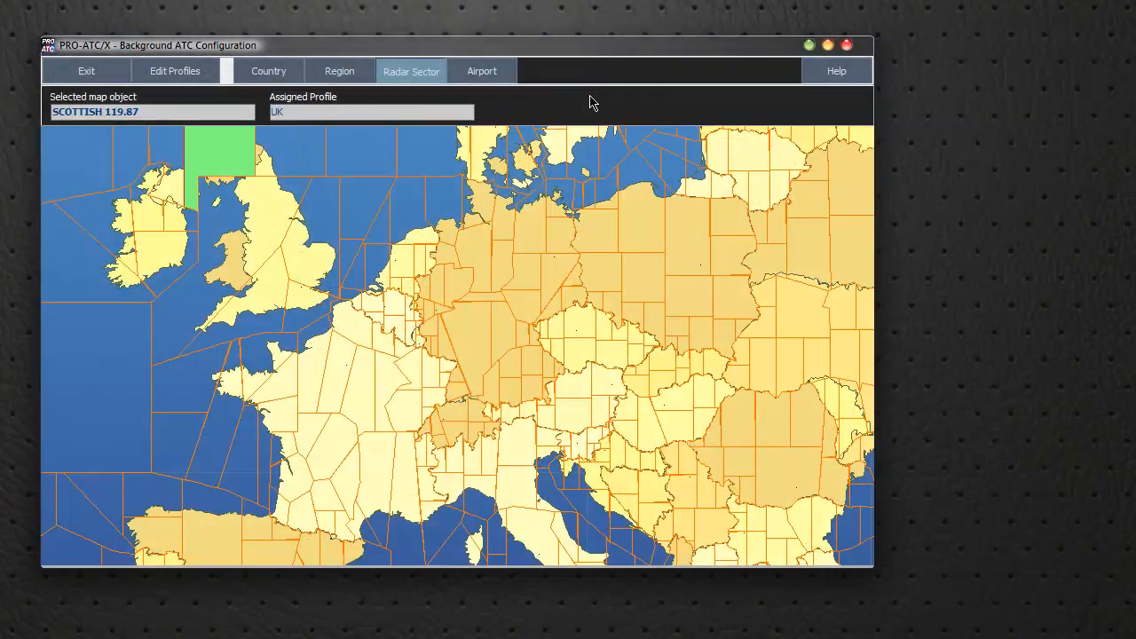
{"action": "left_click", "coordinate": [847, 44]}
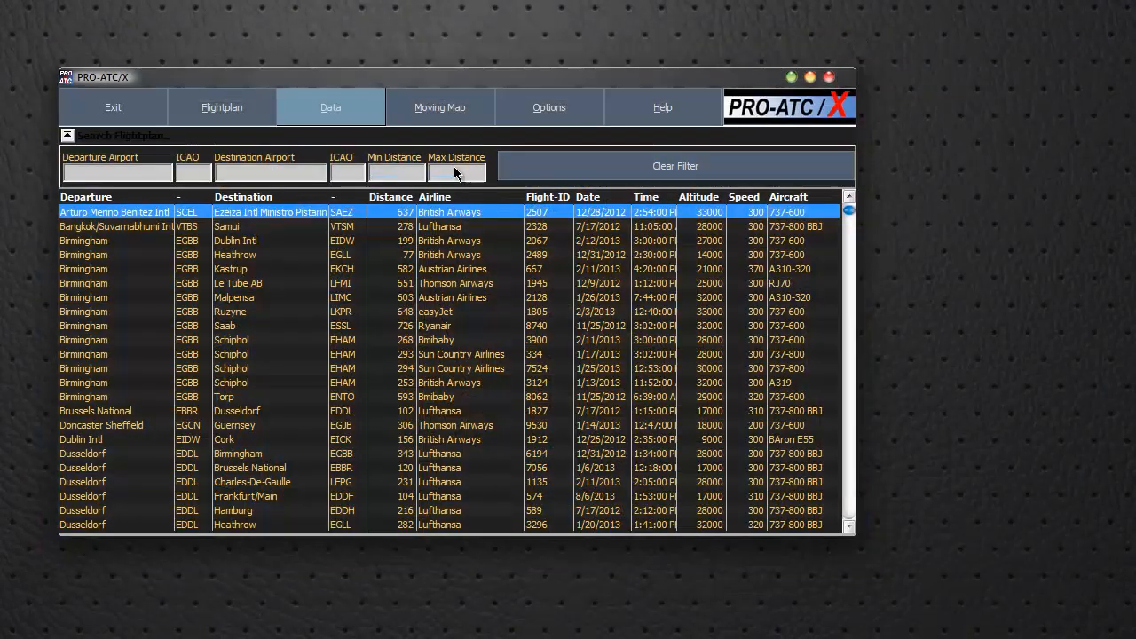
{"action": "left_click", "coordinate": [545, 103]}
{"action": "left_click", "coordinate": [346, 105]}
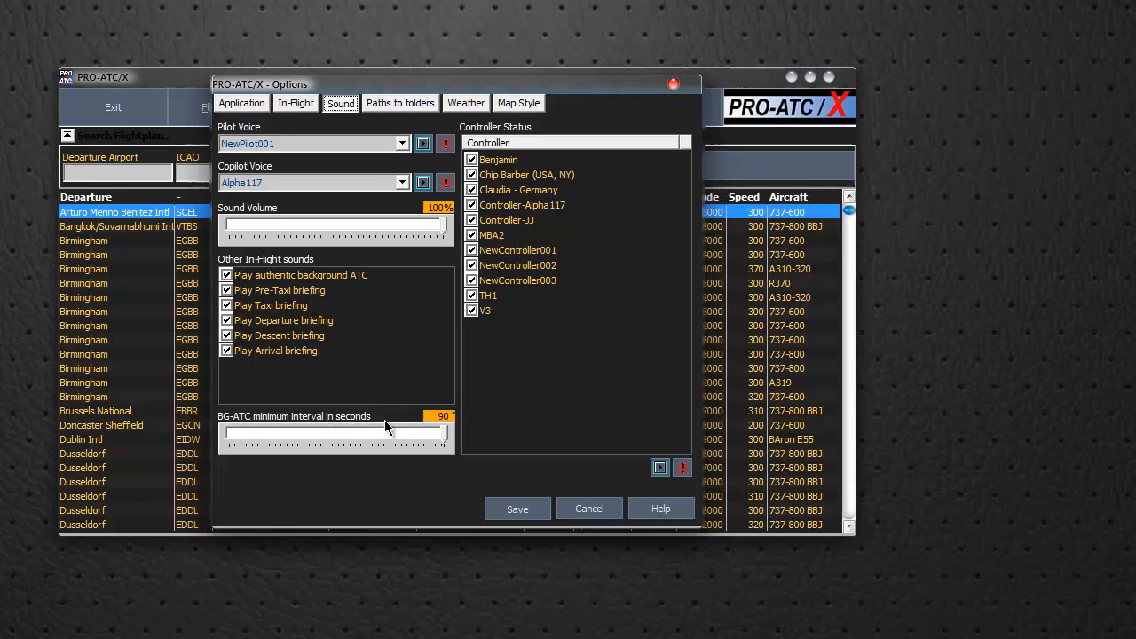
Try the background ATC minimum interval at 15 and 90 seconds, and cancel the options without saving
{"action": "mouse_move", "coordinate": [444, 435]}
{"action": "left_mouse_down"}
{"action": "mouse_move", "coordinate": [416, 432]}
{"action": "mouse_move", "coordinate": [460, 434]}
{"action": "mouse_move", "coordinate": [231, 435]}
{"action": "mouse_move", "coordinate": [464, 439]}
{"action": "left_mouse_up"}
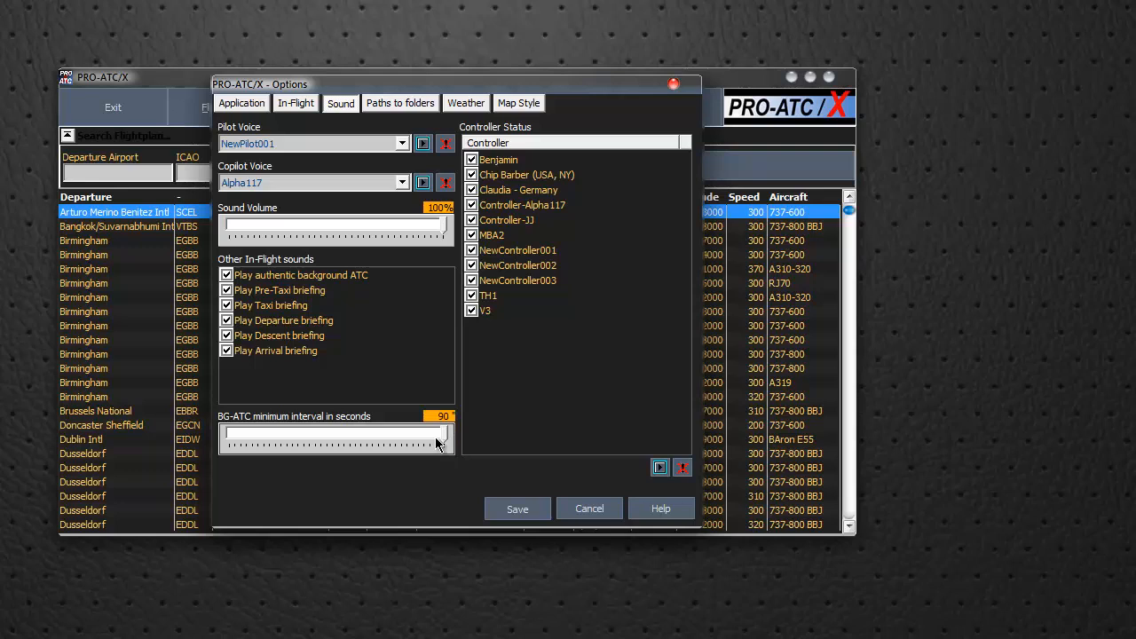
{"action": "left_click_drag", "start_coordinate": [438, 437], "coordinate": [203, 450]}
{"action": "left_click_drag", "start_coordinate": [229, 446], "coordinate": [451, 459]}
{"action": "left_click_drag", "start_coordinate": [431, 434], "coordinate": [447, 435]}
{"action": "left_click_drag", "start_coordinate": [449, 440], "coordinate": [222, 444]}
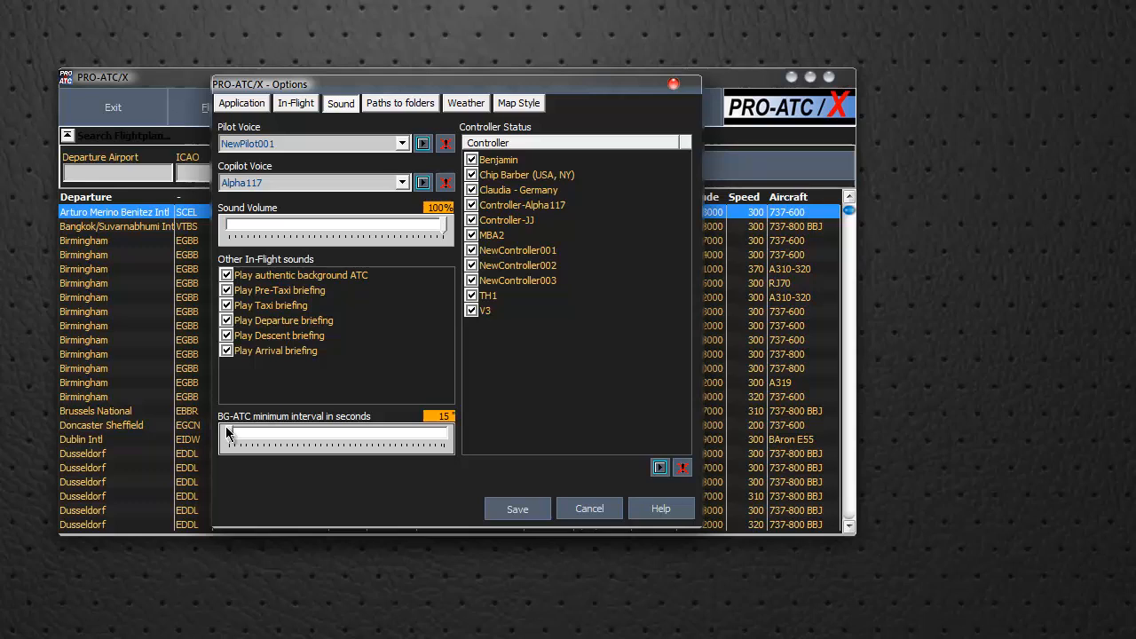
{"action": "left_click_drag", "start_coordinate": [233, 438], "coordinate": [449, 432]}
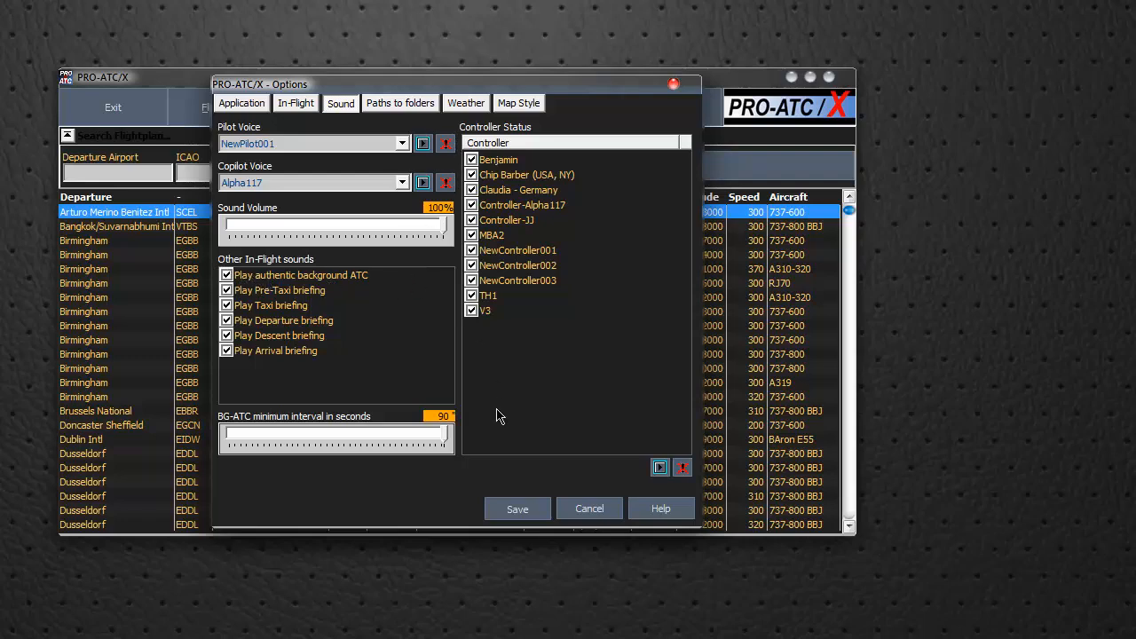
{"action": "left_click", "coordinate": [591, 508]}
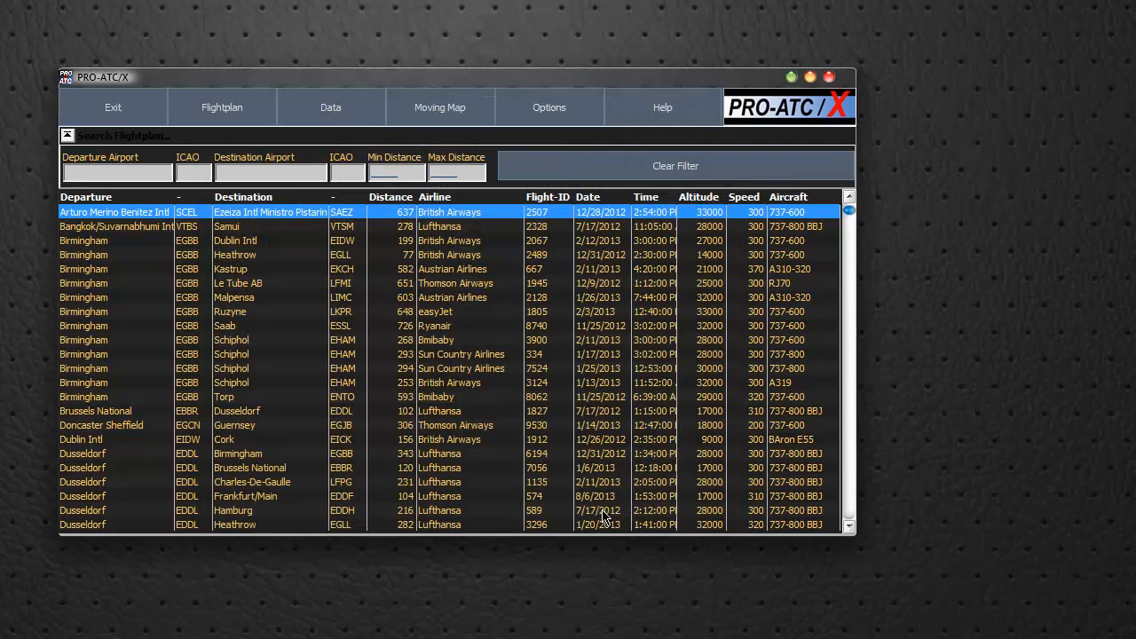